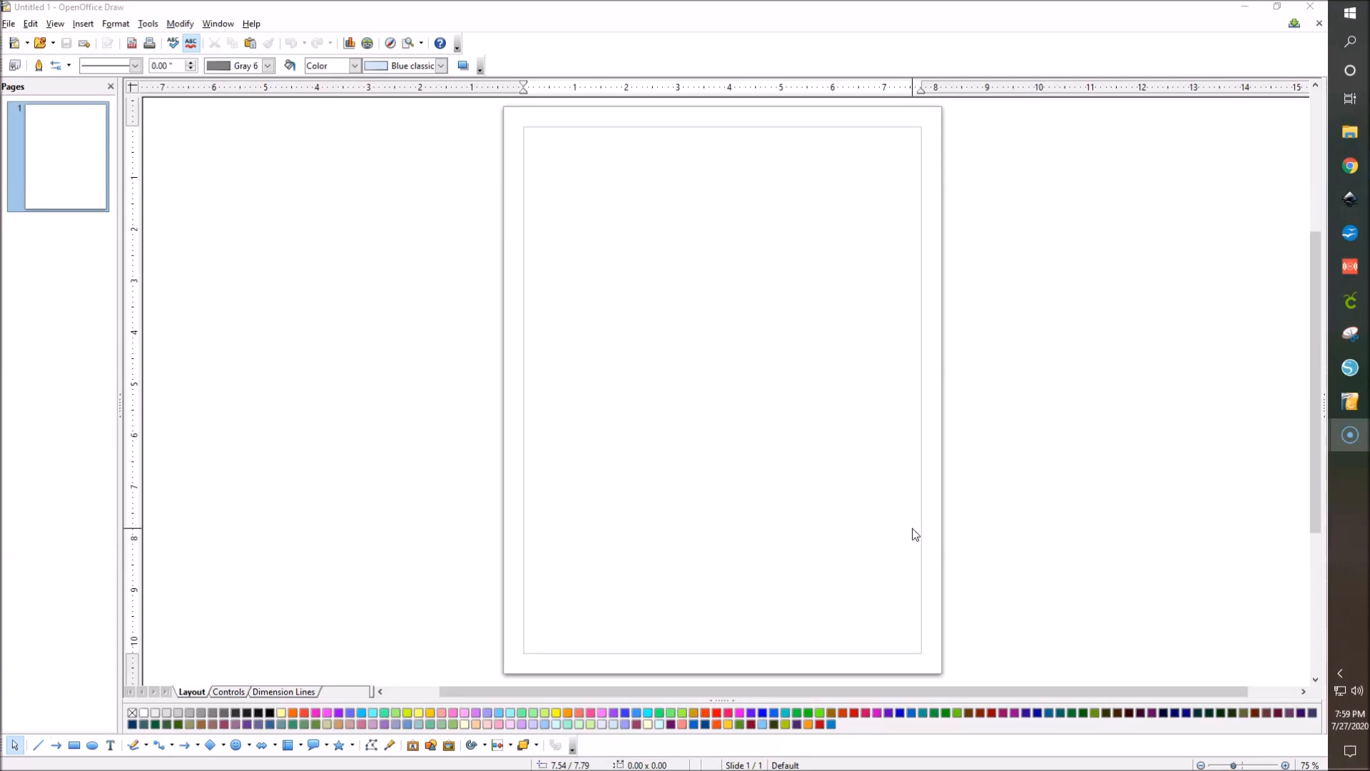
Step: Switch to Chrome to look over the Apache OpenOffice home page at openoffice.org, and return to the blank drawing
left_click(902, 531)
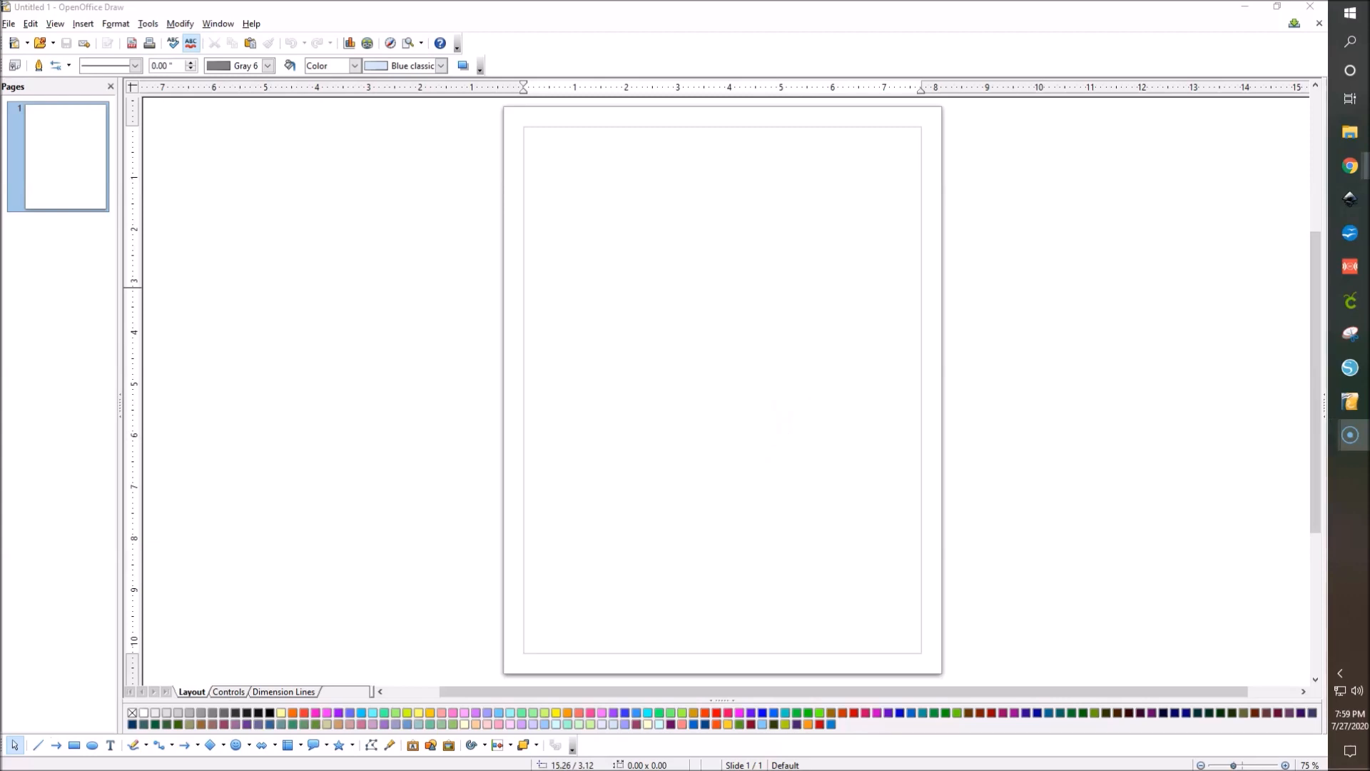
left_click(1350, 166)
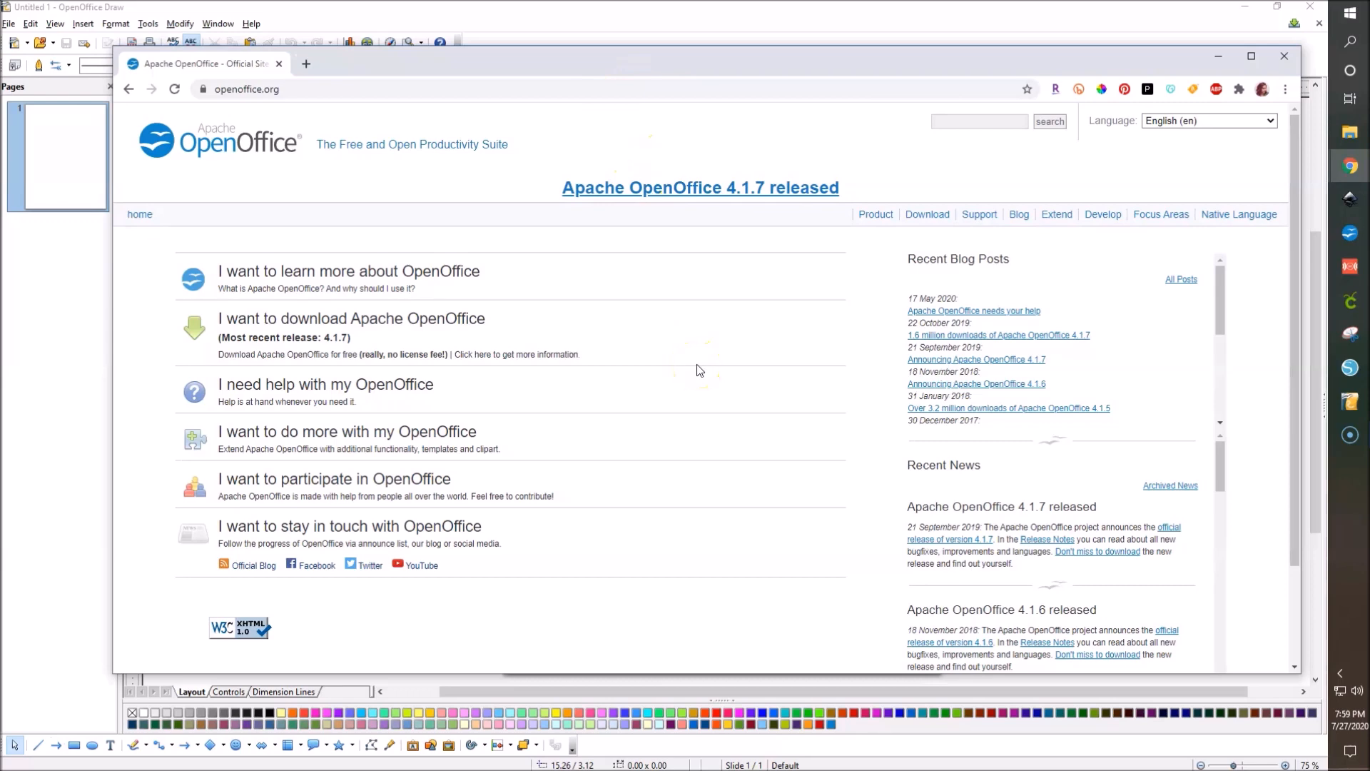
scroll(699, 370, "down", 2)
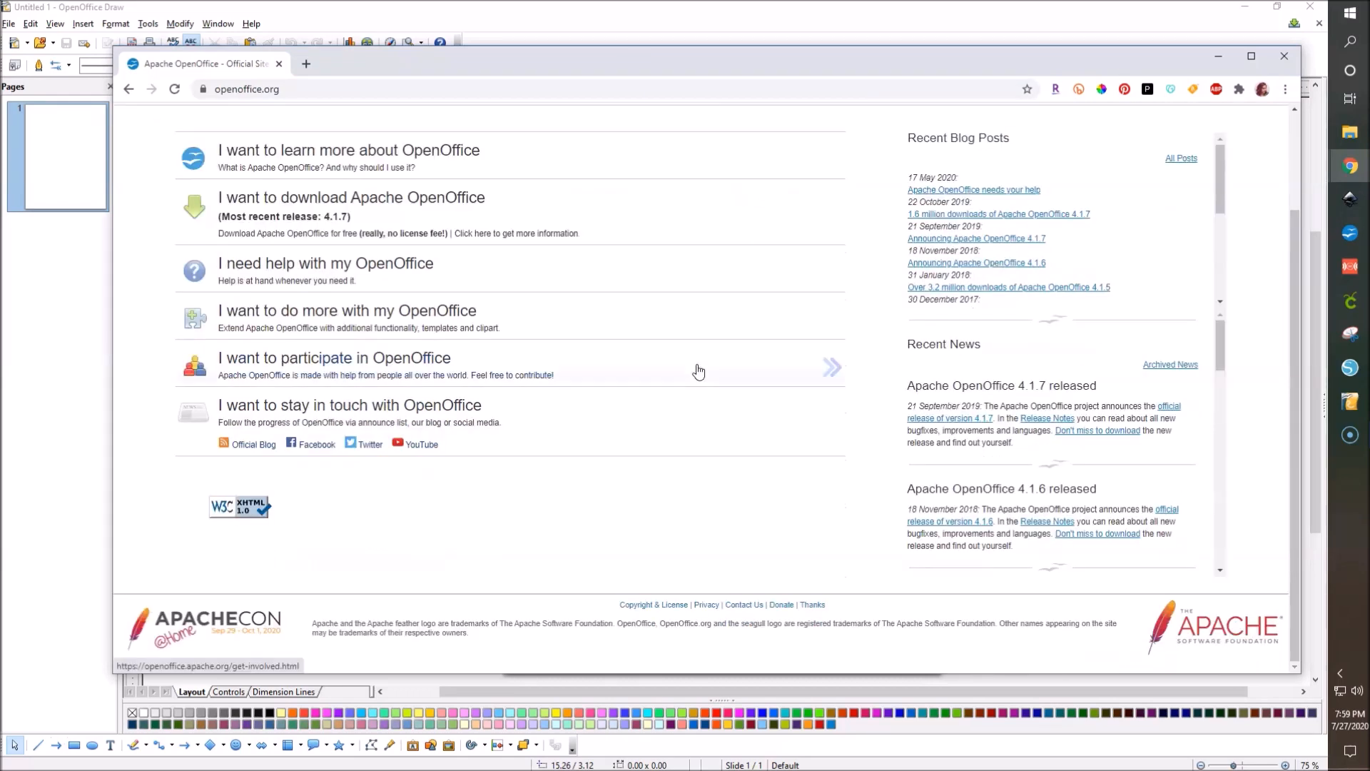
scroll(698, 372, "up", 2)
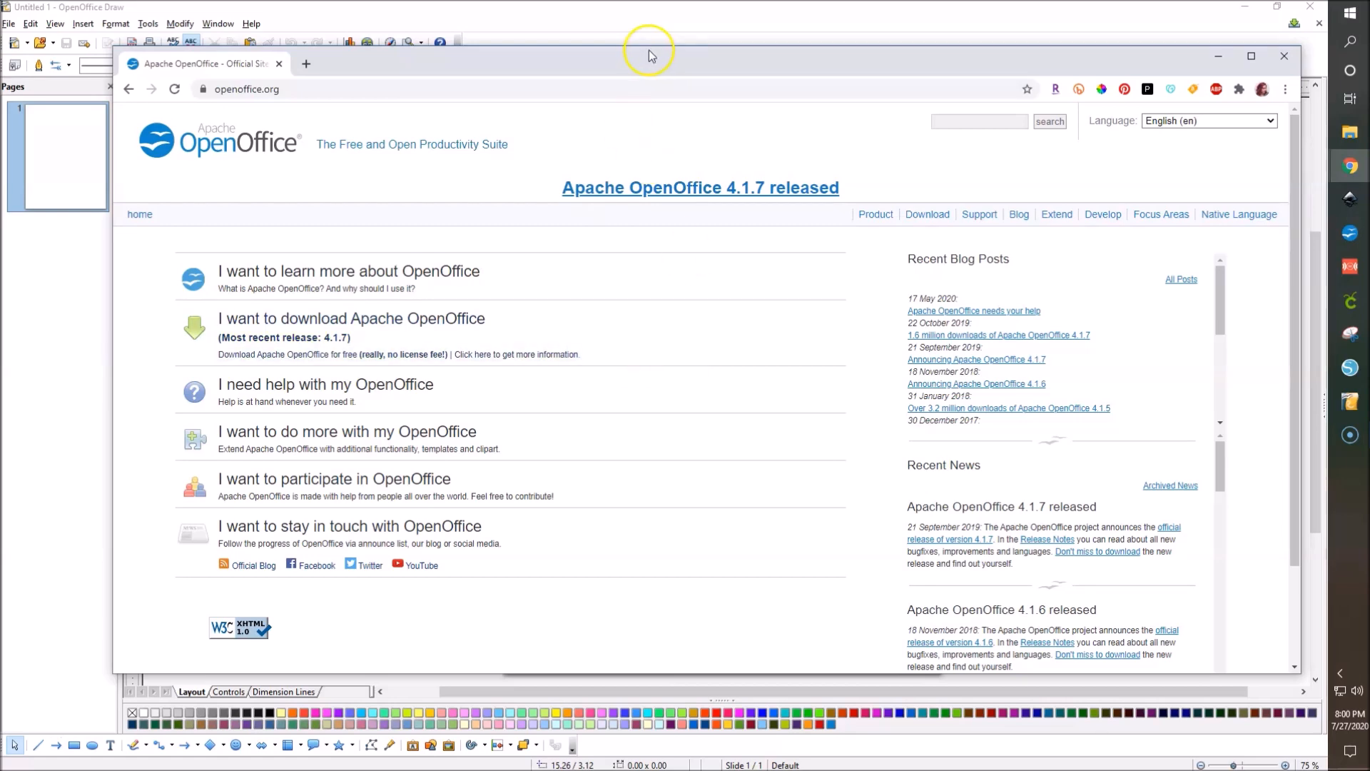
mouse_move(650, 57)
left_mouse_down()
mouse_move(1079, 109)
mouse_move(1369, 121)
left_mouse_up()
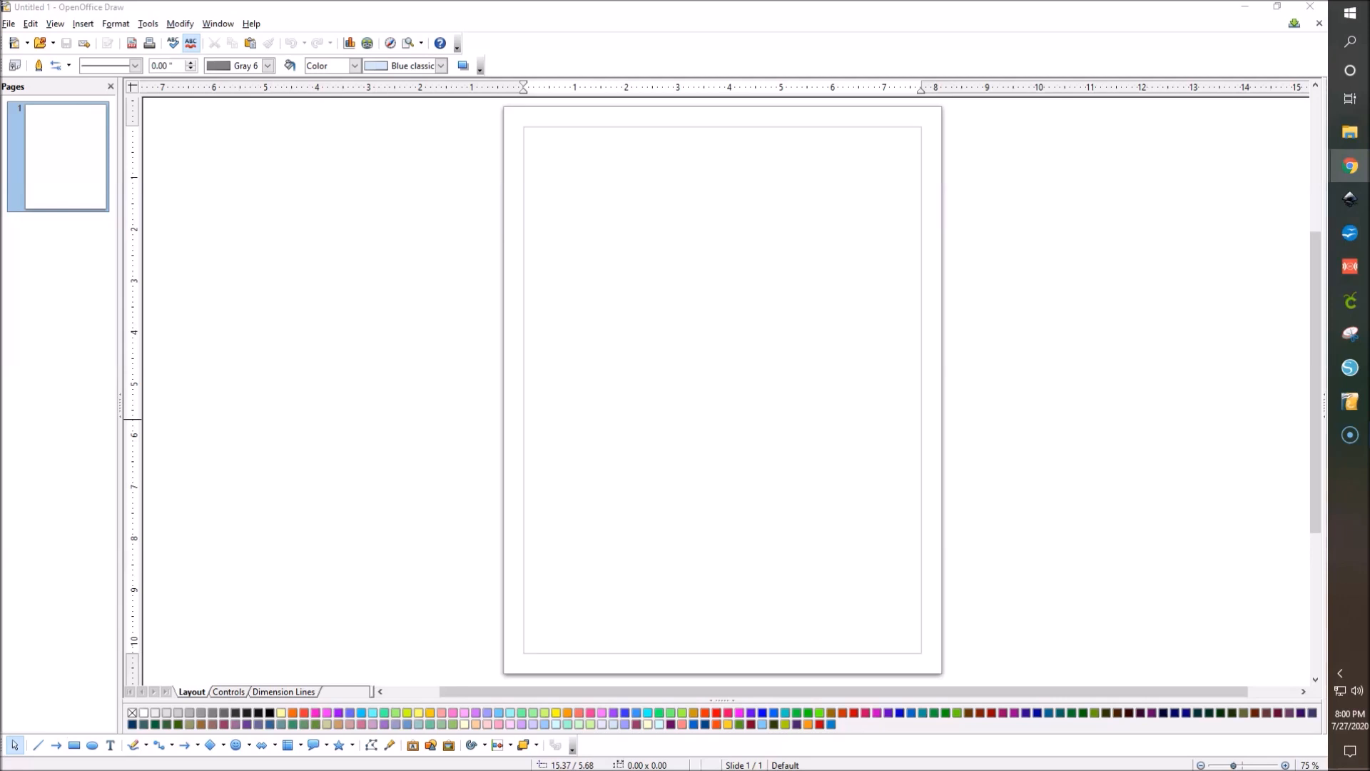
left_click(1210, 275)
left_click(335, 234)
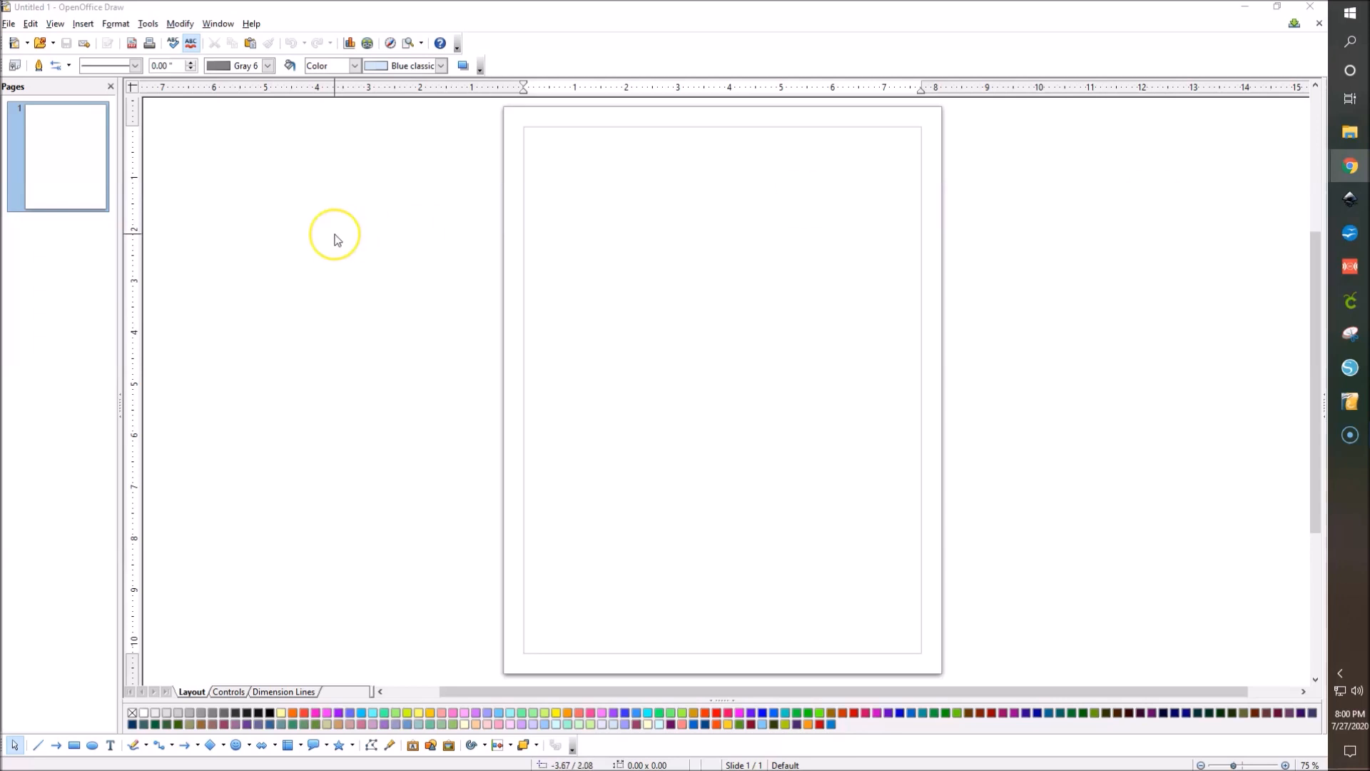
left_click(75, 745)
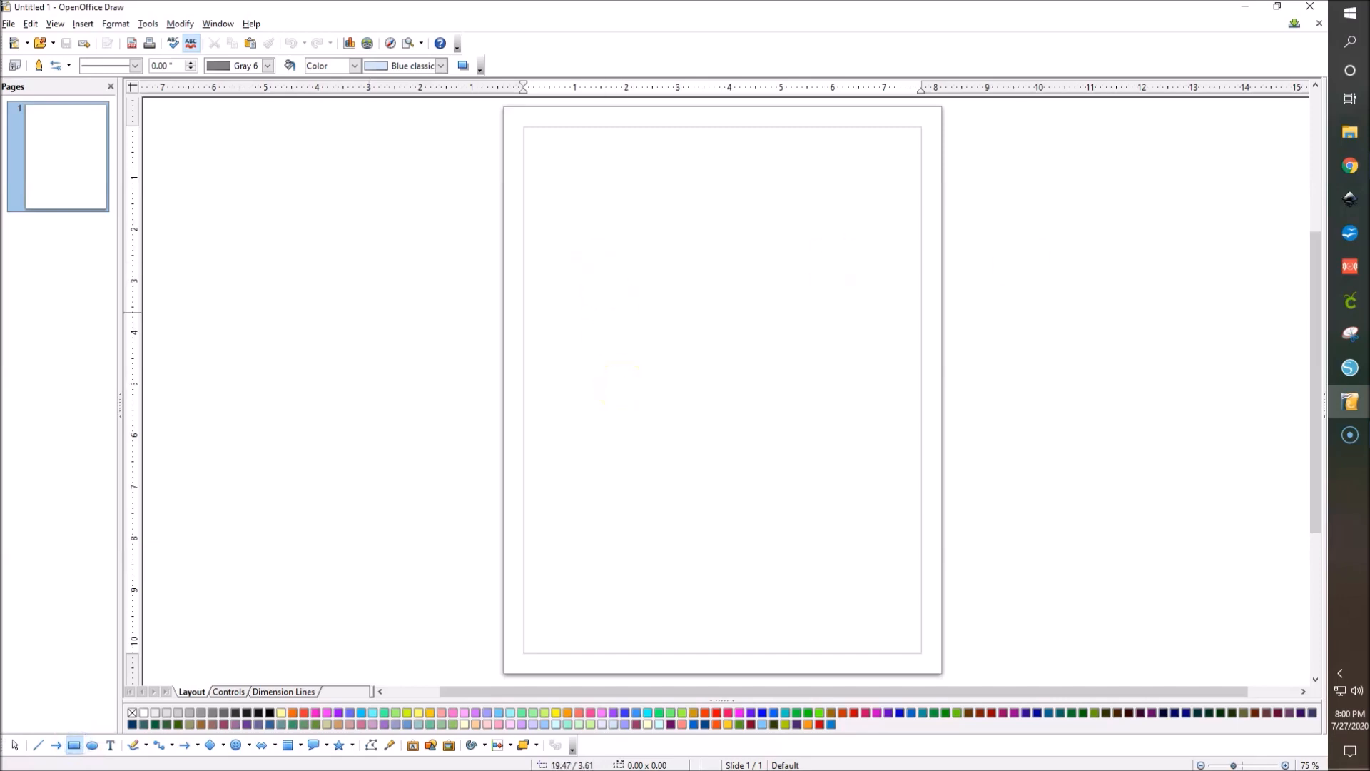
left_click(1350, 166)
left_click_drag(596, 53, 664, 97)
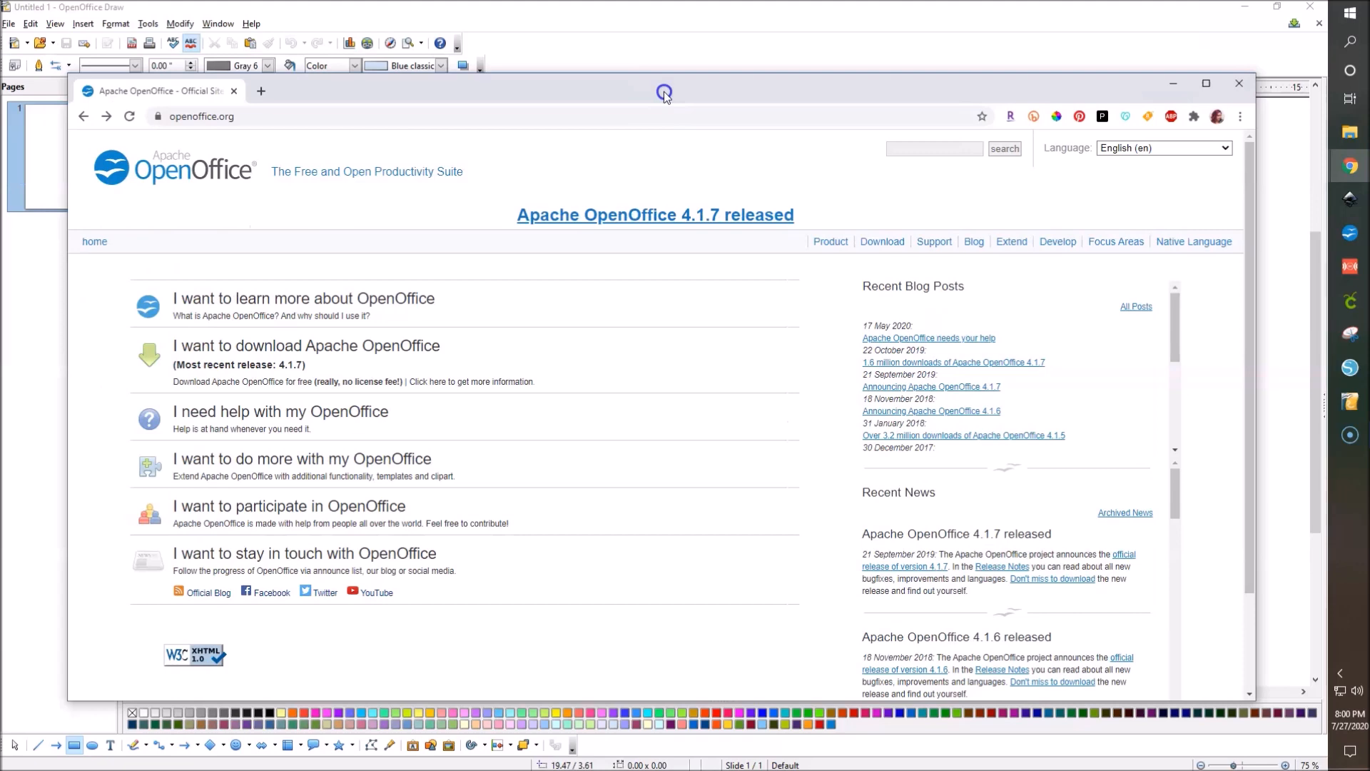
mouse_move(664, 93)
left_mouse_down()
mouse_move(1369, 127)
mouse_move(1369, 71)
left_mouse_up()
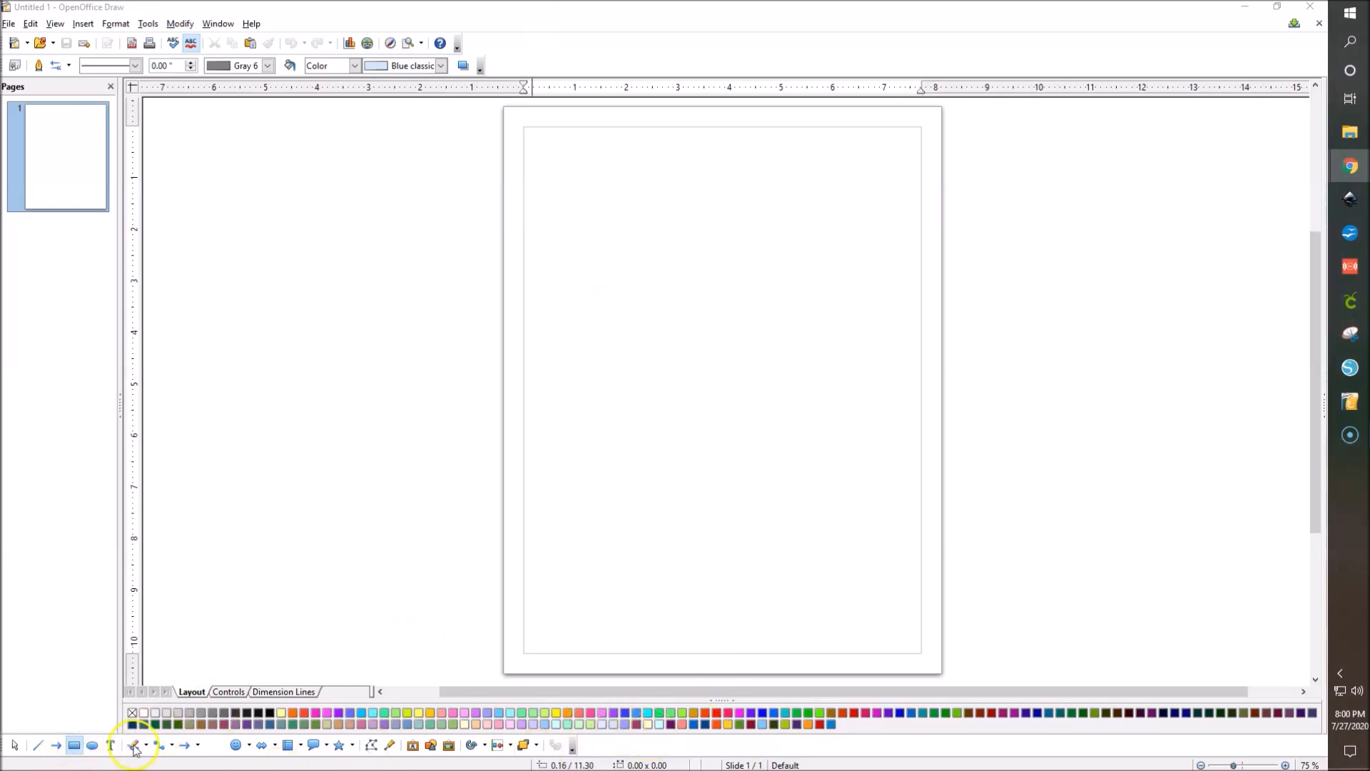
Step: Dock the Drawing toolbar beside the Standard toolbar and draw a rectangle about 6.01 × 8.05 inches on the page
mouse_move(7, 744)
left_mouse_down()
mouse_move(376, 202)
mouse_move(453, 40)
mouse_move(468, 39)
left_mouse_up()
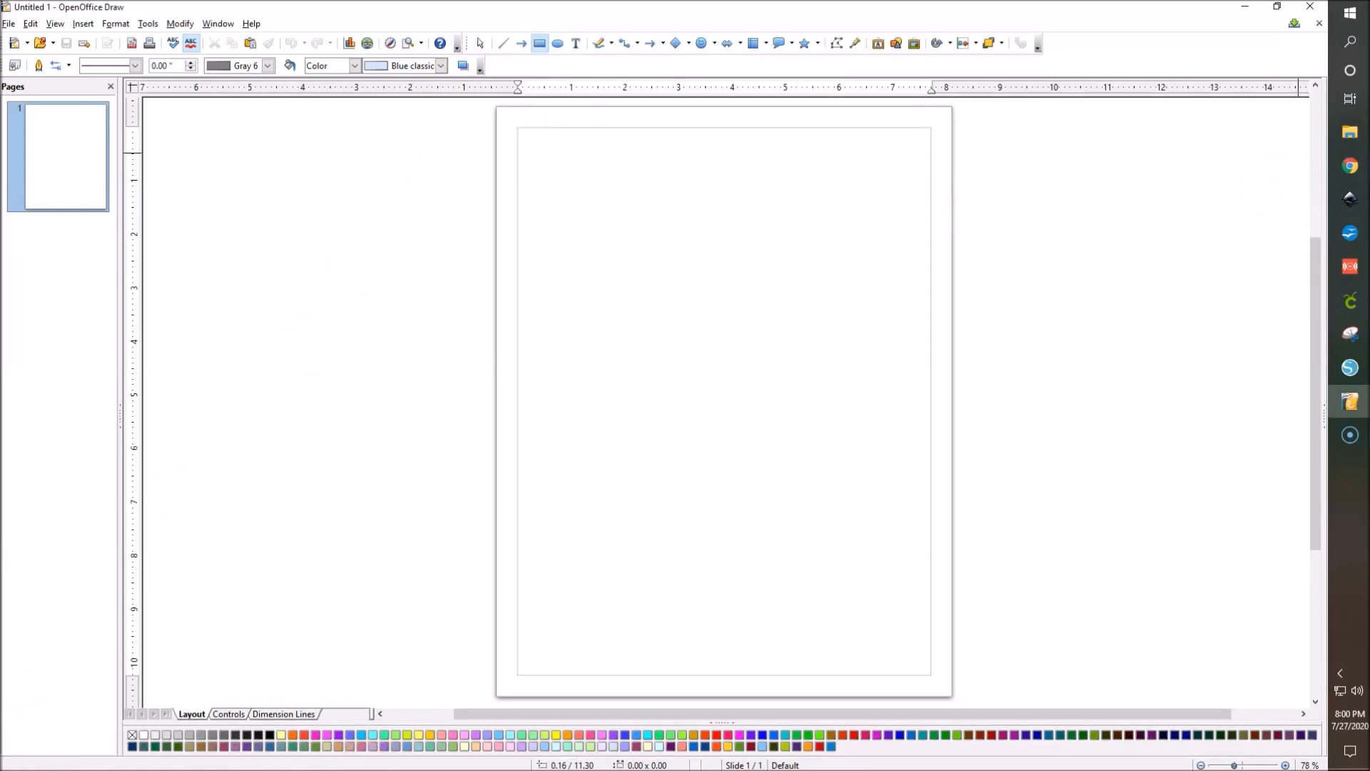
left_click(538, 44)
mouse_move(550, 173)
left_mouse_down()
mouse_move(854, 612)
mouse_move(873, 605)
left_mouse_up()
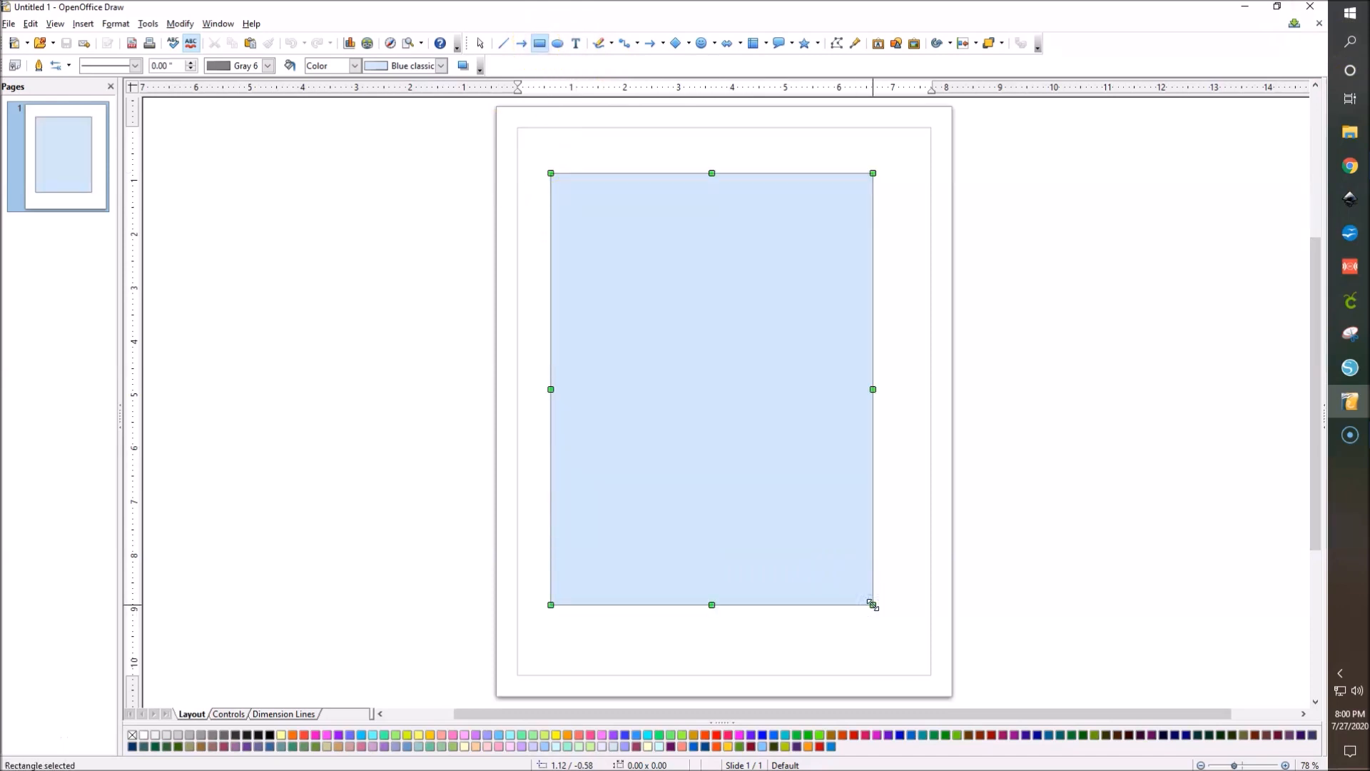
Step: Turn off Keep ratio for the rectangle and set its size to 7 inches wide and 9.25 inches high
right_click(708, 437)
left_click(746, 494)
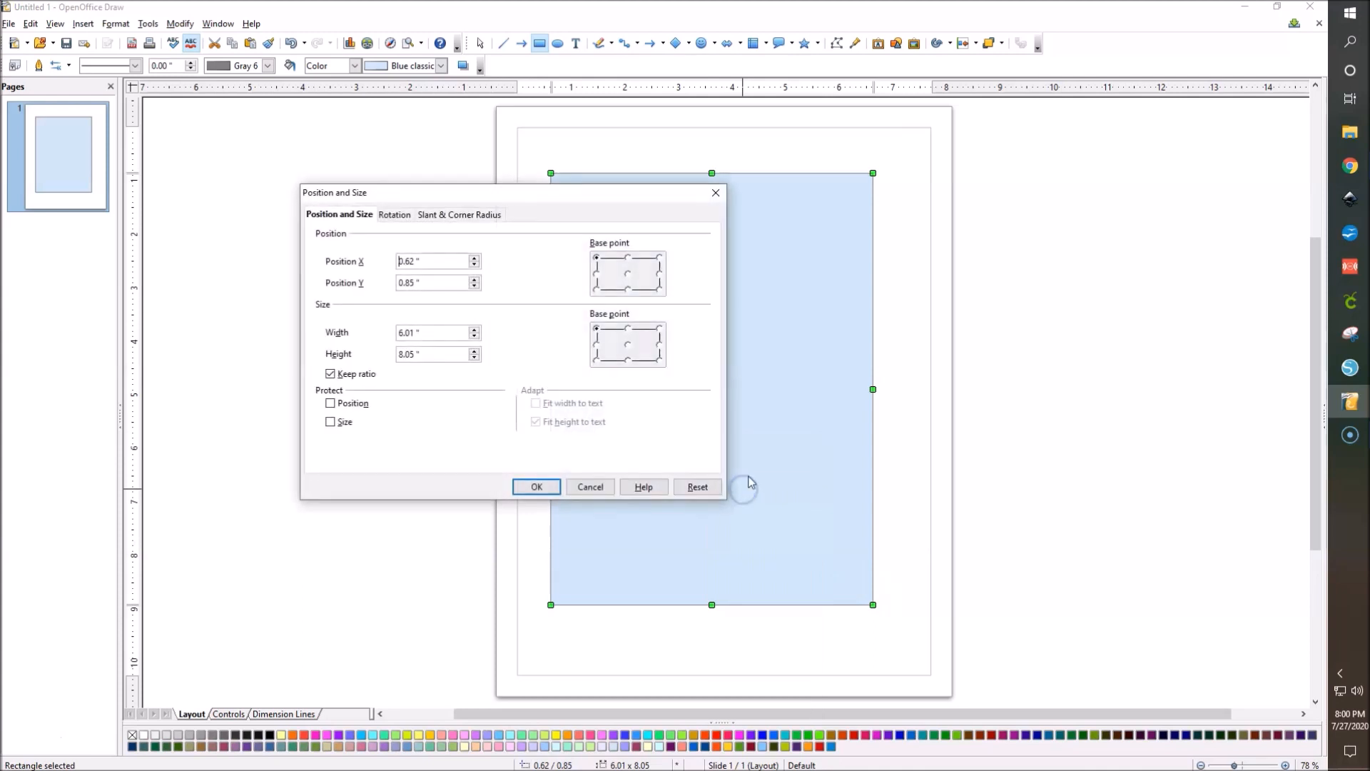
left_click(329, 374)
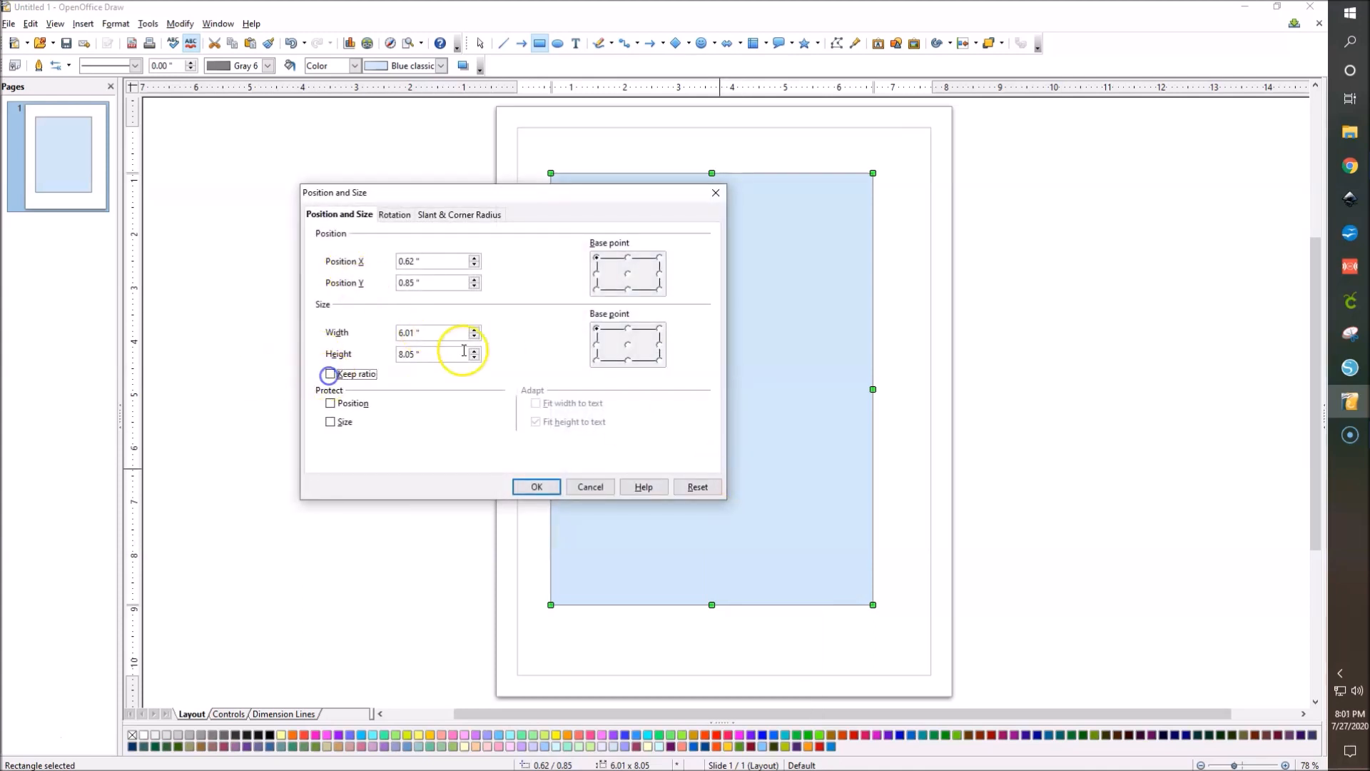
left_click_drag(433, 332, 367, 330)
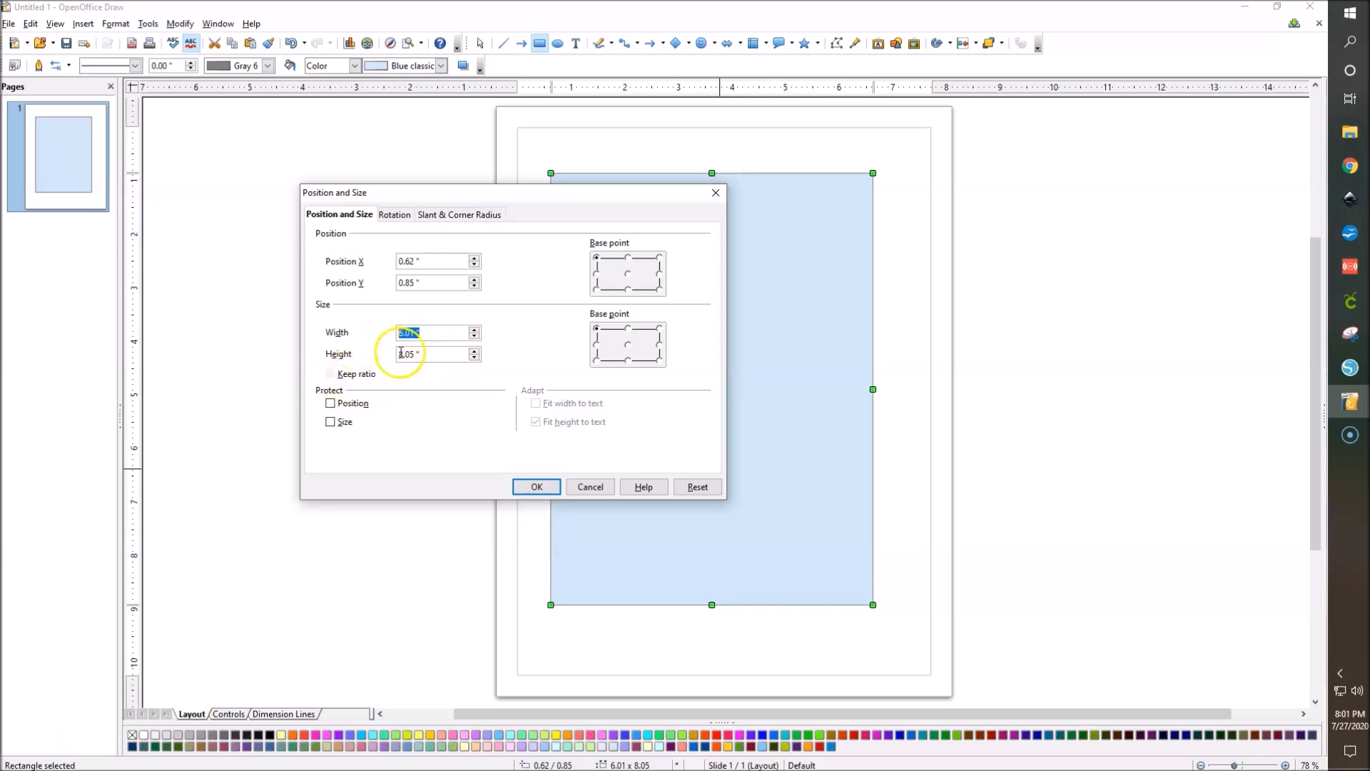
type("7")
key("Tab")
type("9.25")
key("Tab")
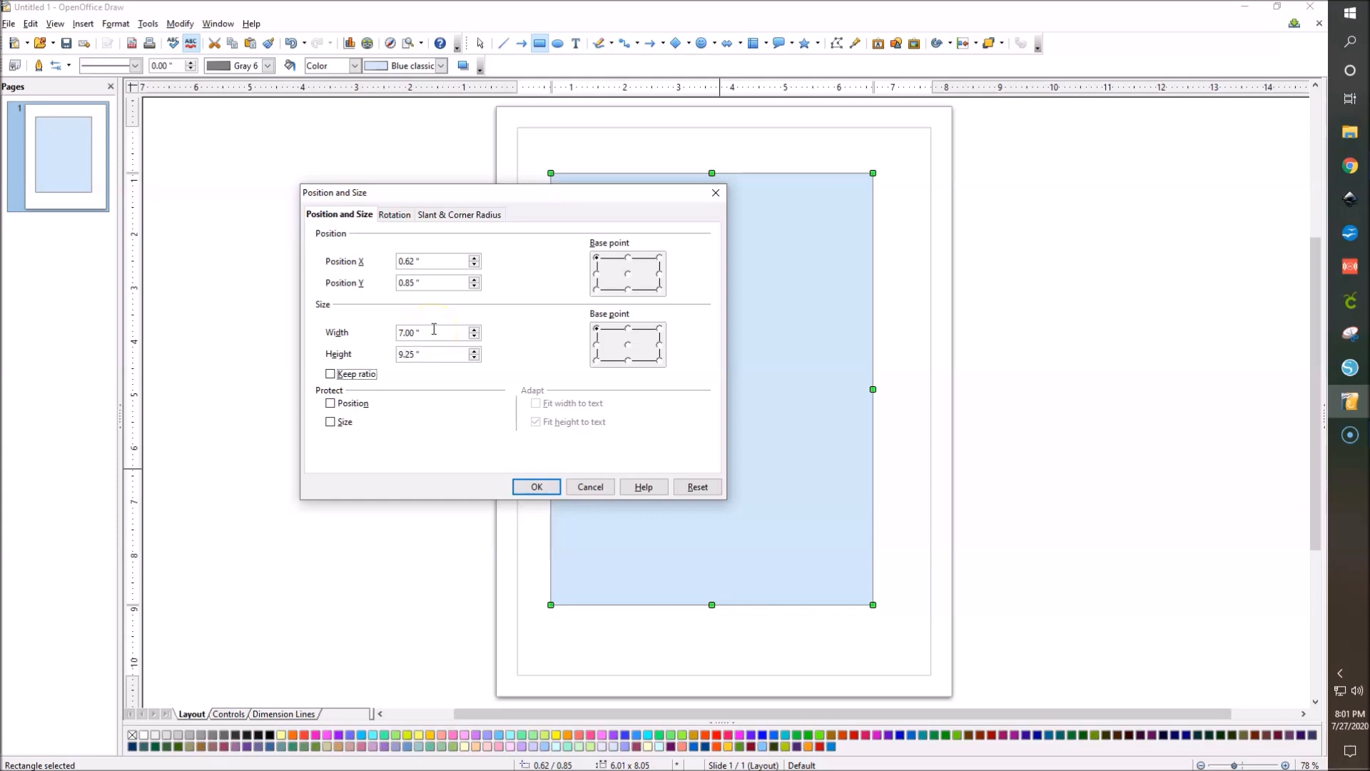
left_click(532, 486)
Step: Center the rectangle on the page both horizontally and vertically using the Alignment options, and deselect it
left_click_drag(699, 378, 695, 374)
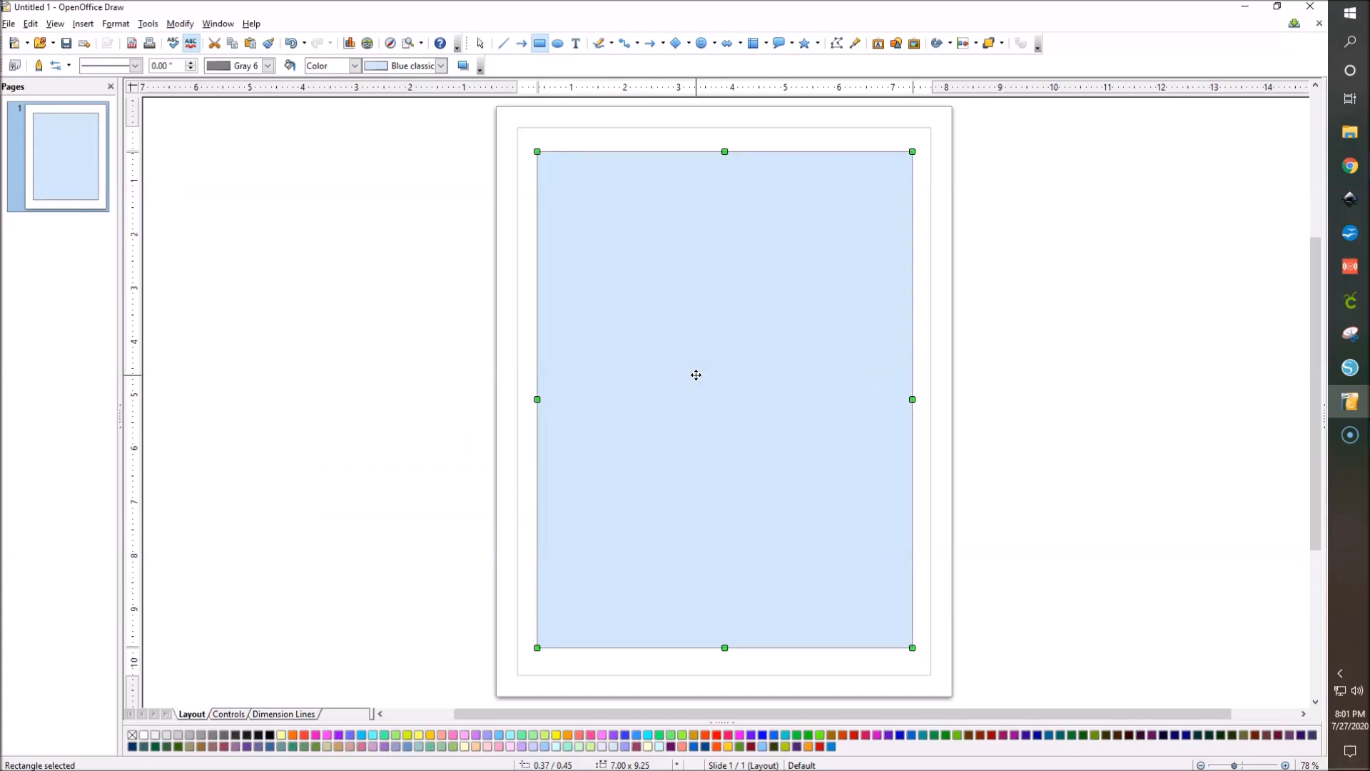
right_click(696, 375)
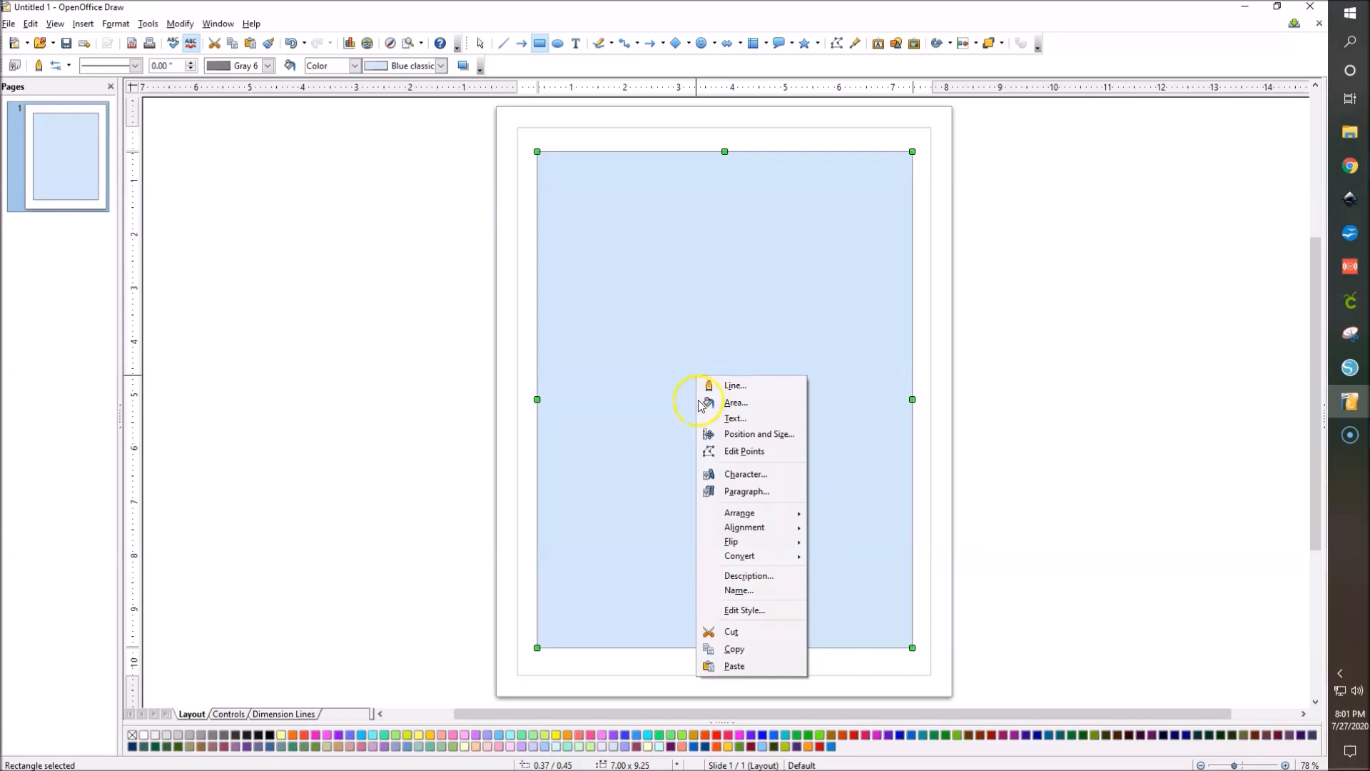
mouse_move(757, 527)
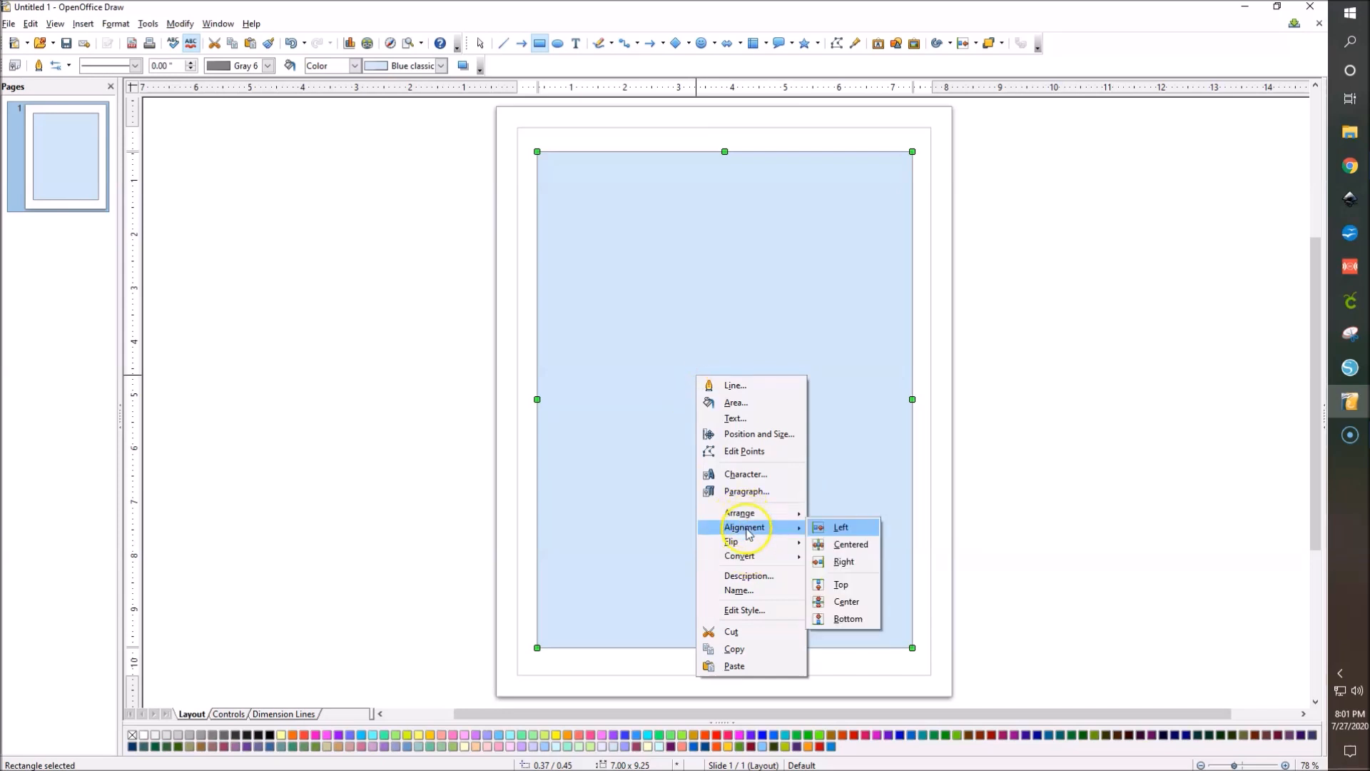
left_click(842, 547)
right_click(747, 455)
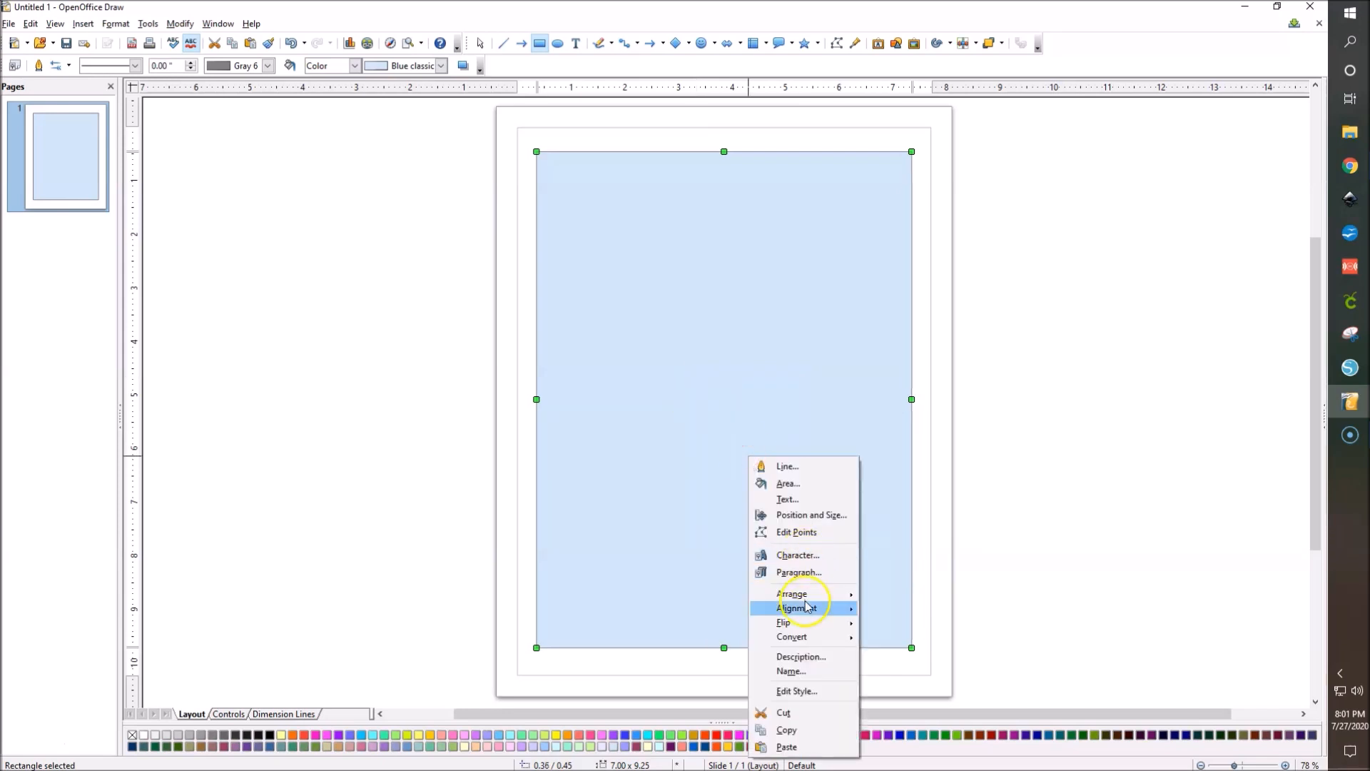
mouse_move(808, 607)
left_click(887, 683)
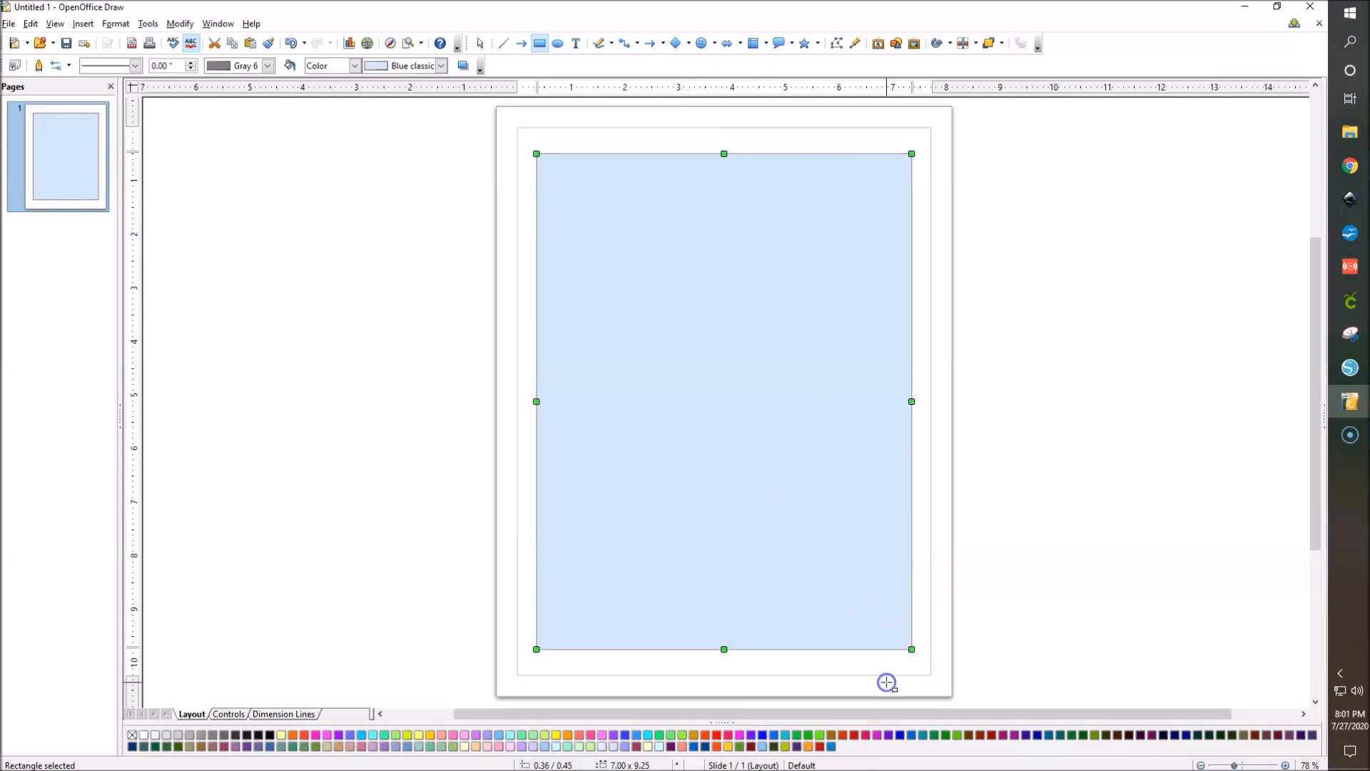
left_click(1025, 439)
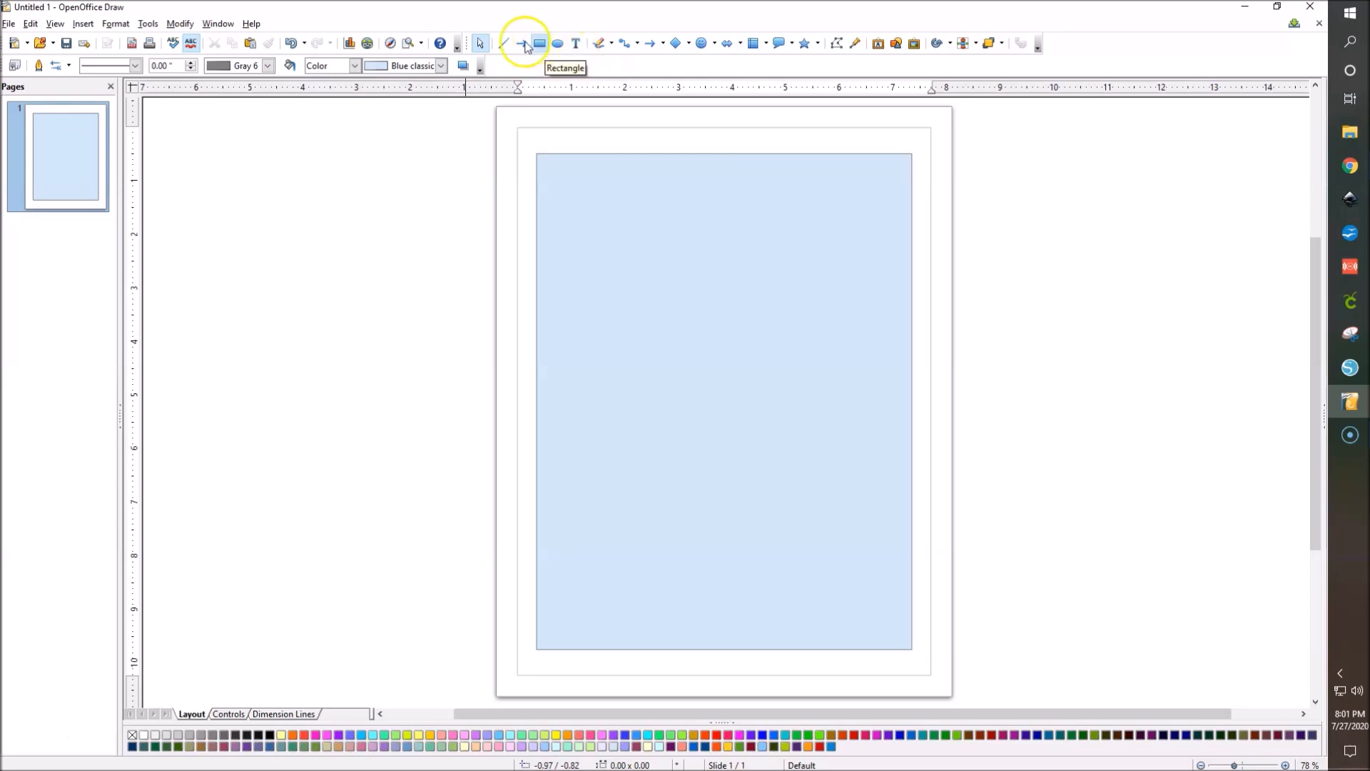
Step: Draw a vertical line about 1.74 inches long down from the page's top edge and shift it just inside the rectangle's left edge
left_click(503, 43)
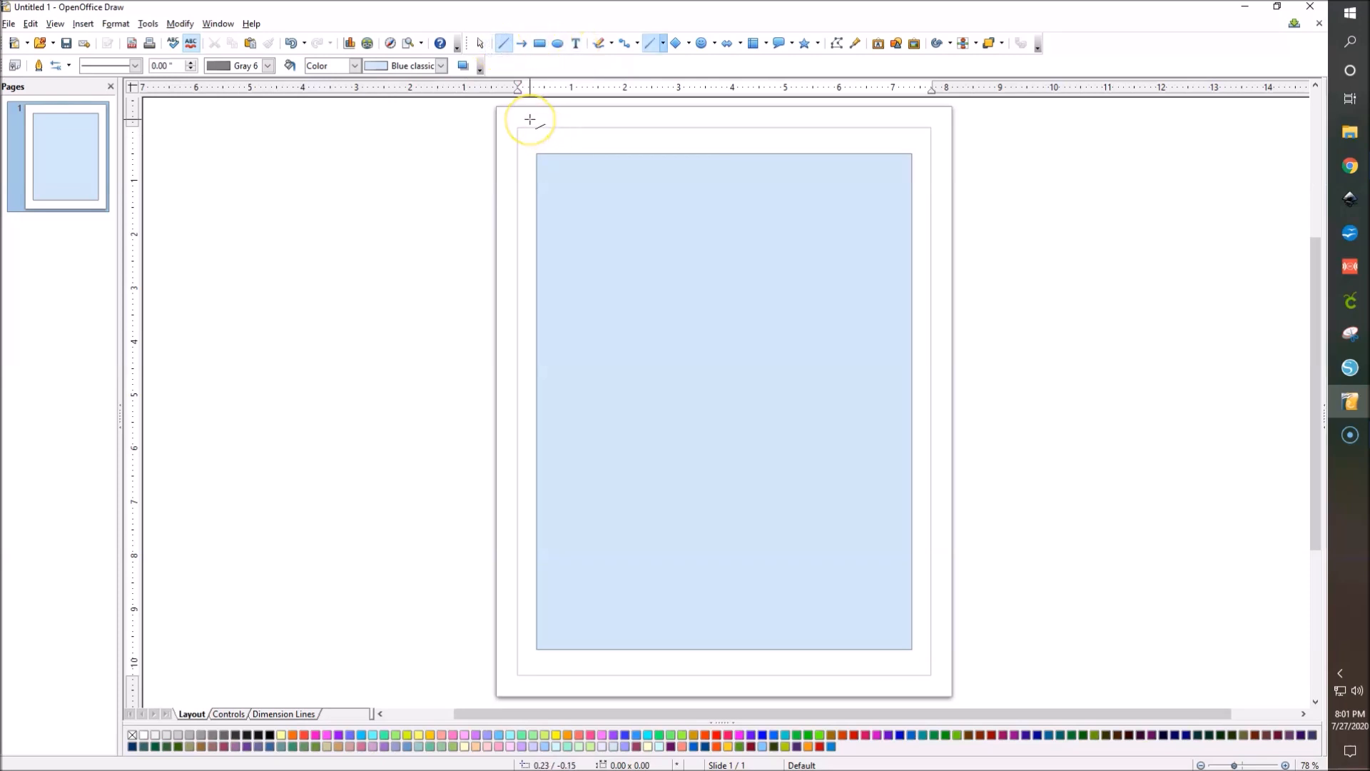
left_click_drag(529, 104, 509, 200)
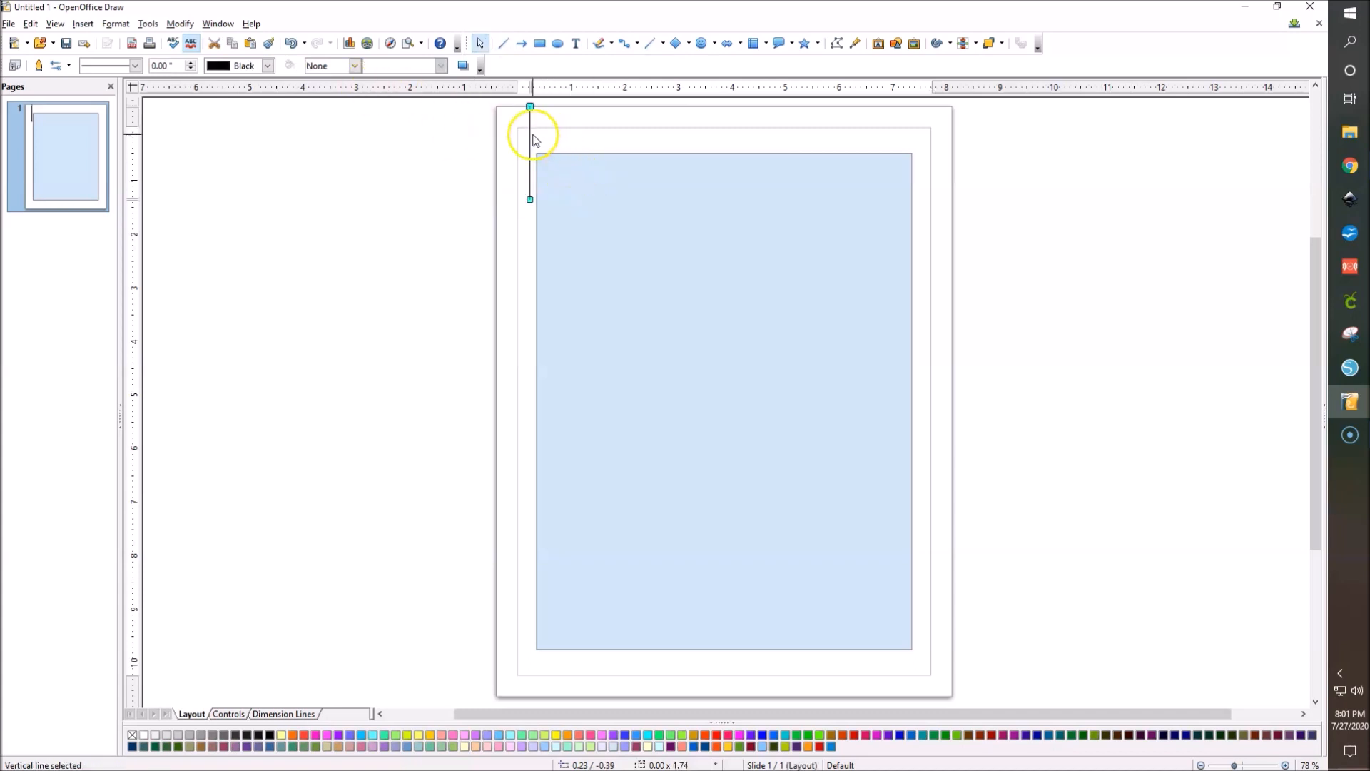
left_click(530, 136)
key("shift+Right")
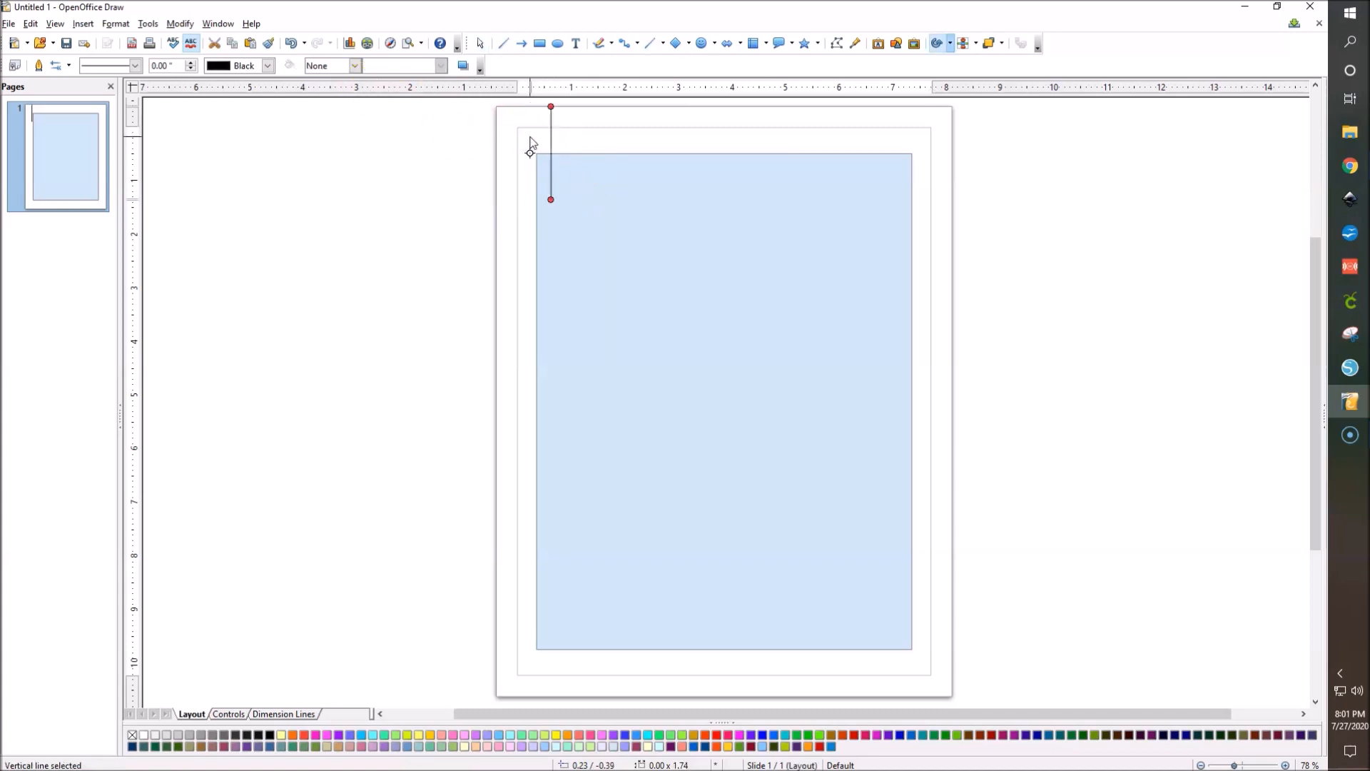
left_click(713, 217)
left_click(259, 246)
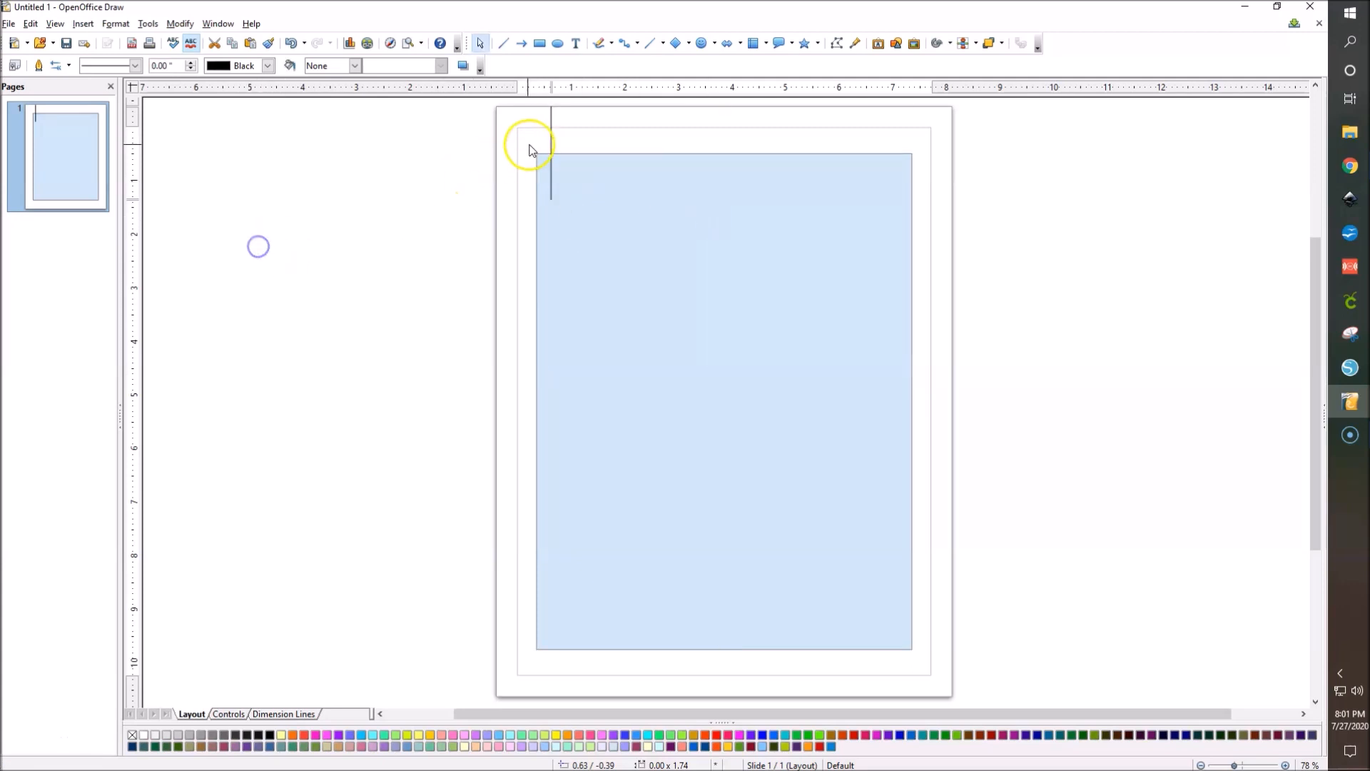
Step: Select the vertical line together with the rectangle and align them left so the line sits on the rectangle's left edge
left_click(550, 142)
left_click(598, 196, "shift")
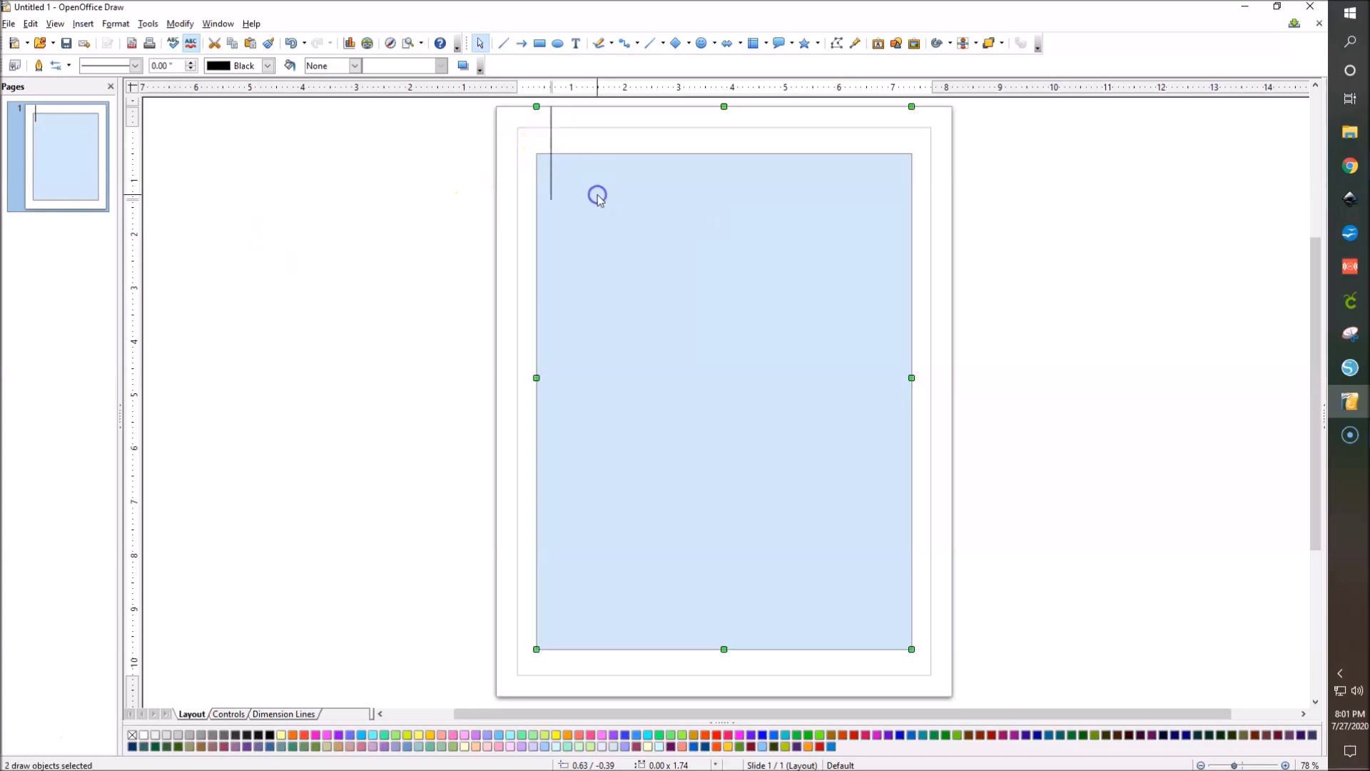
right_click(618, 211)
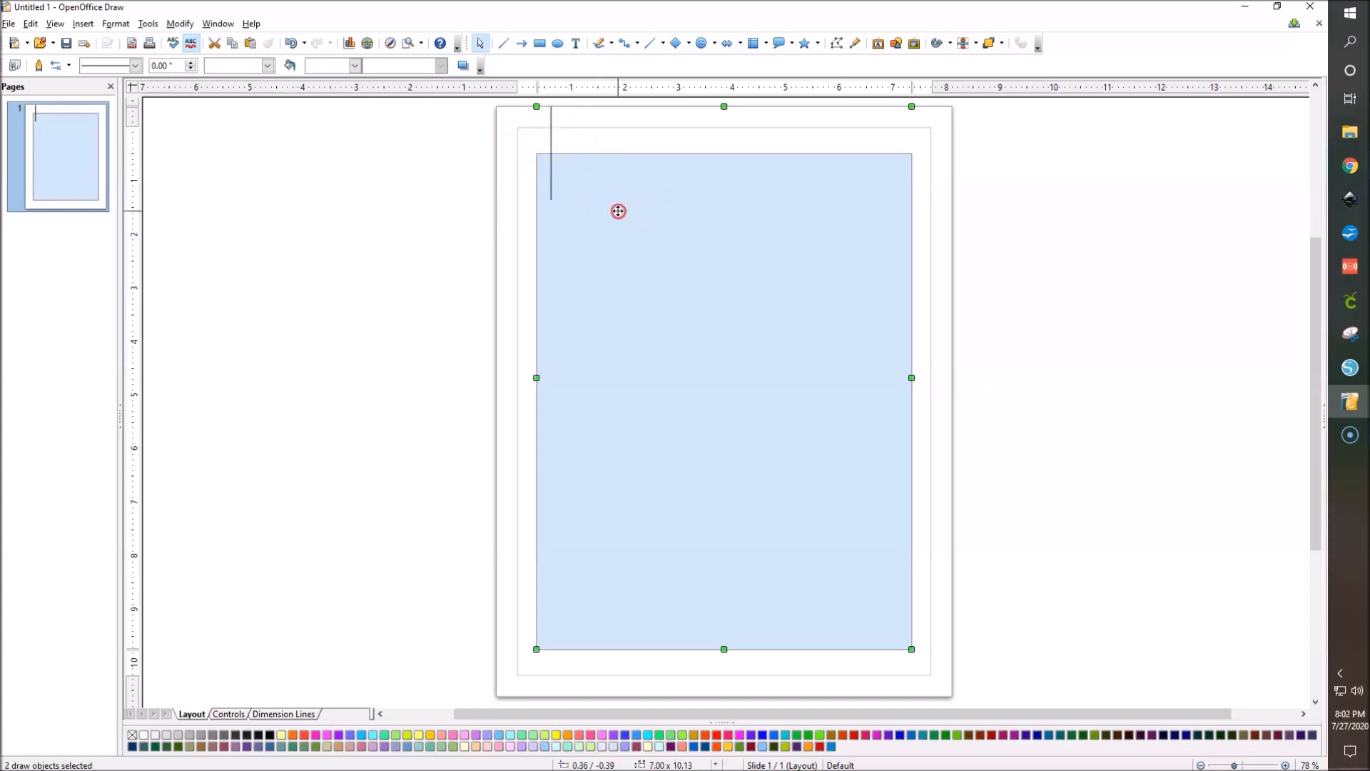
left_click(669, 332)
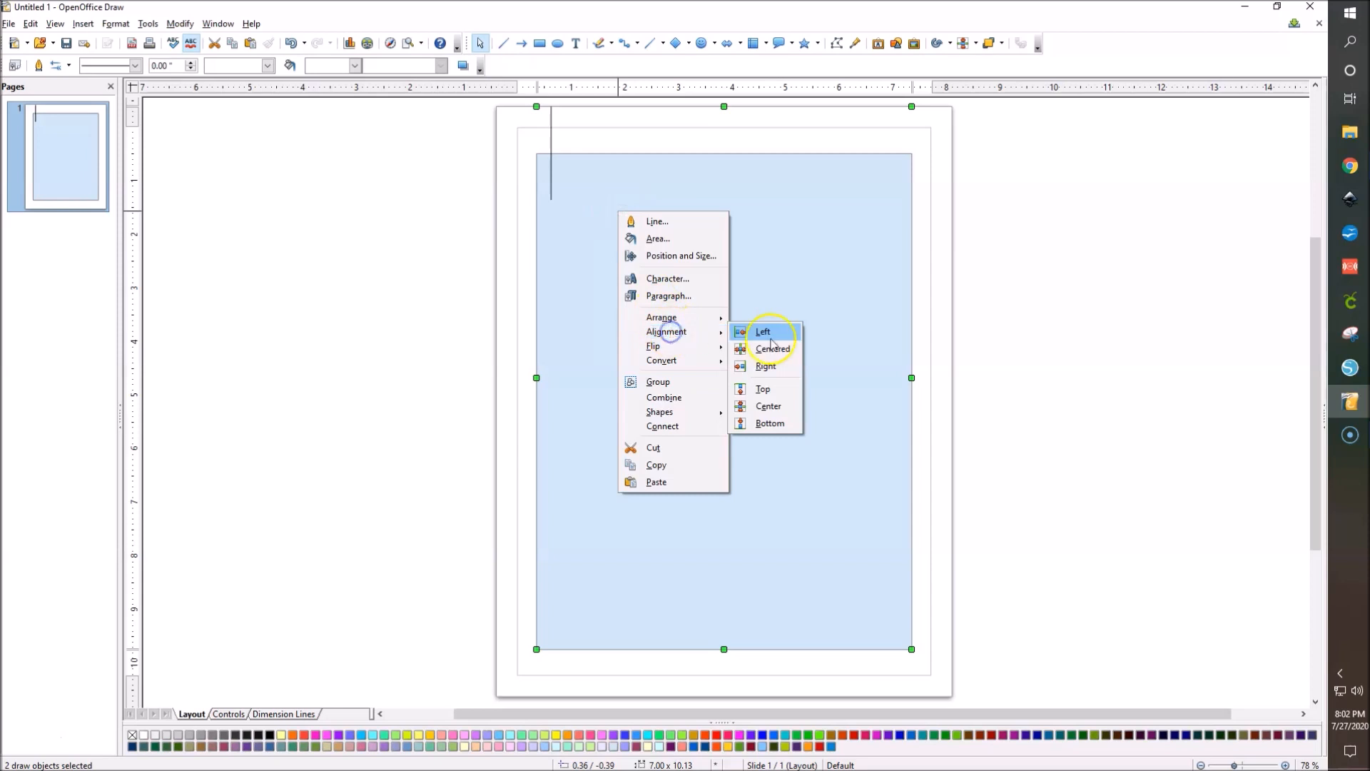
left_click(767, 335)
left_click(1171, 264)
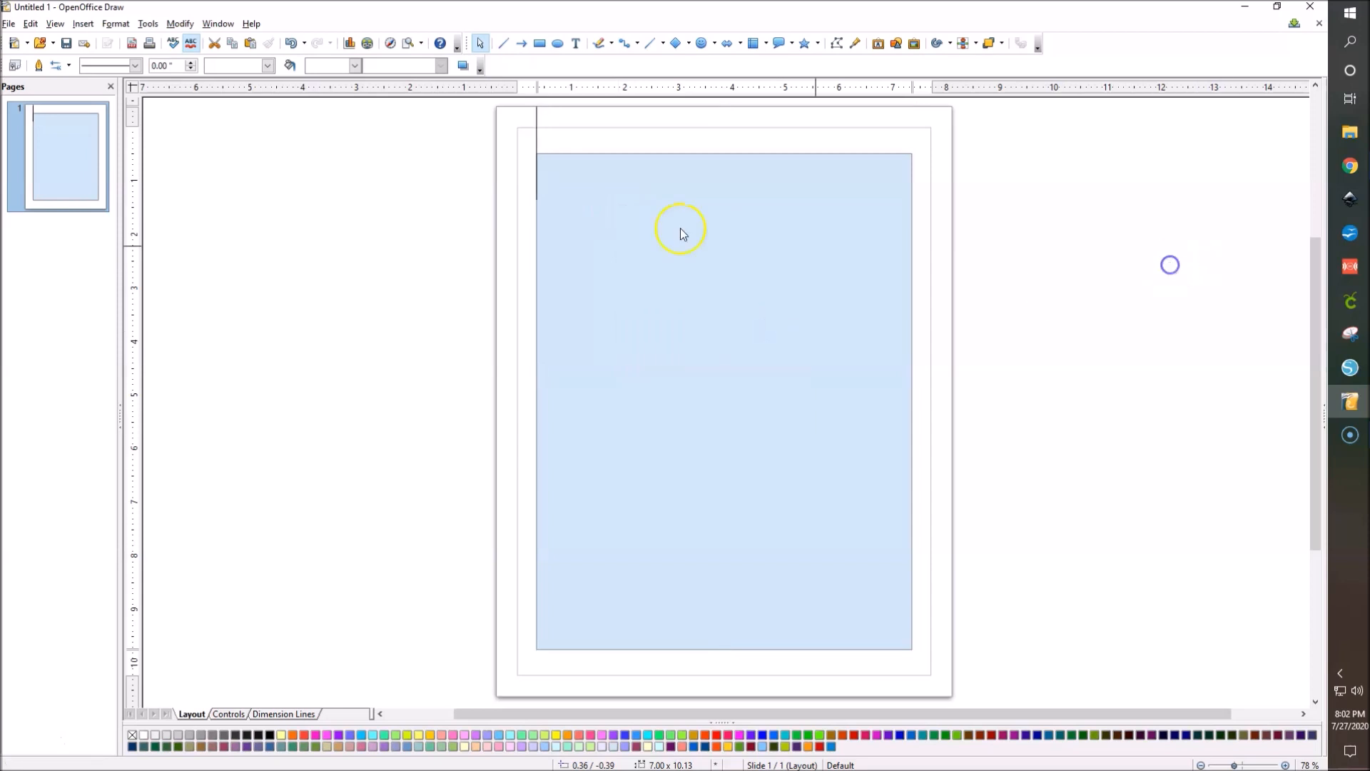
Step: Copy the vertical line at the rectangle's upper-left corner and paste a duplicate in place
left_click(536, 125)
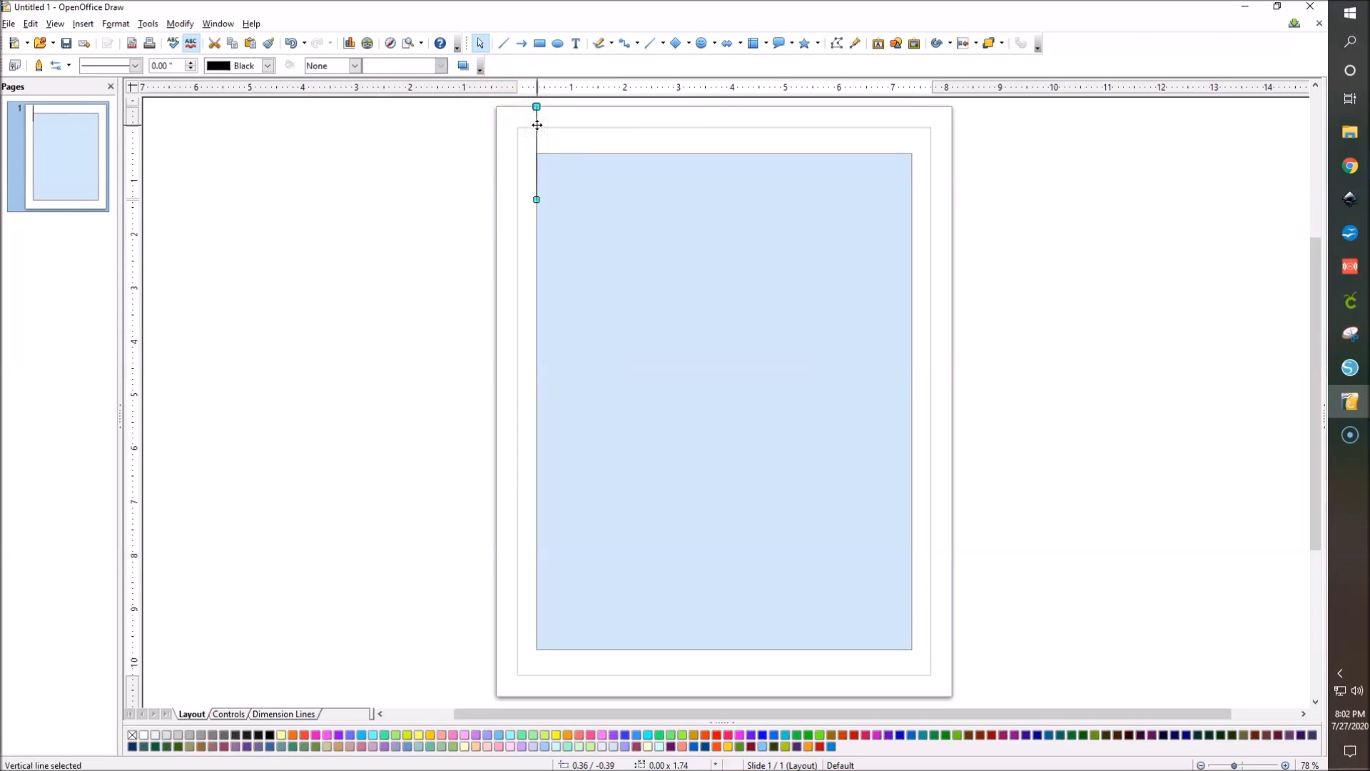
right_click(537, 125)
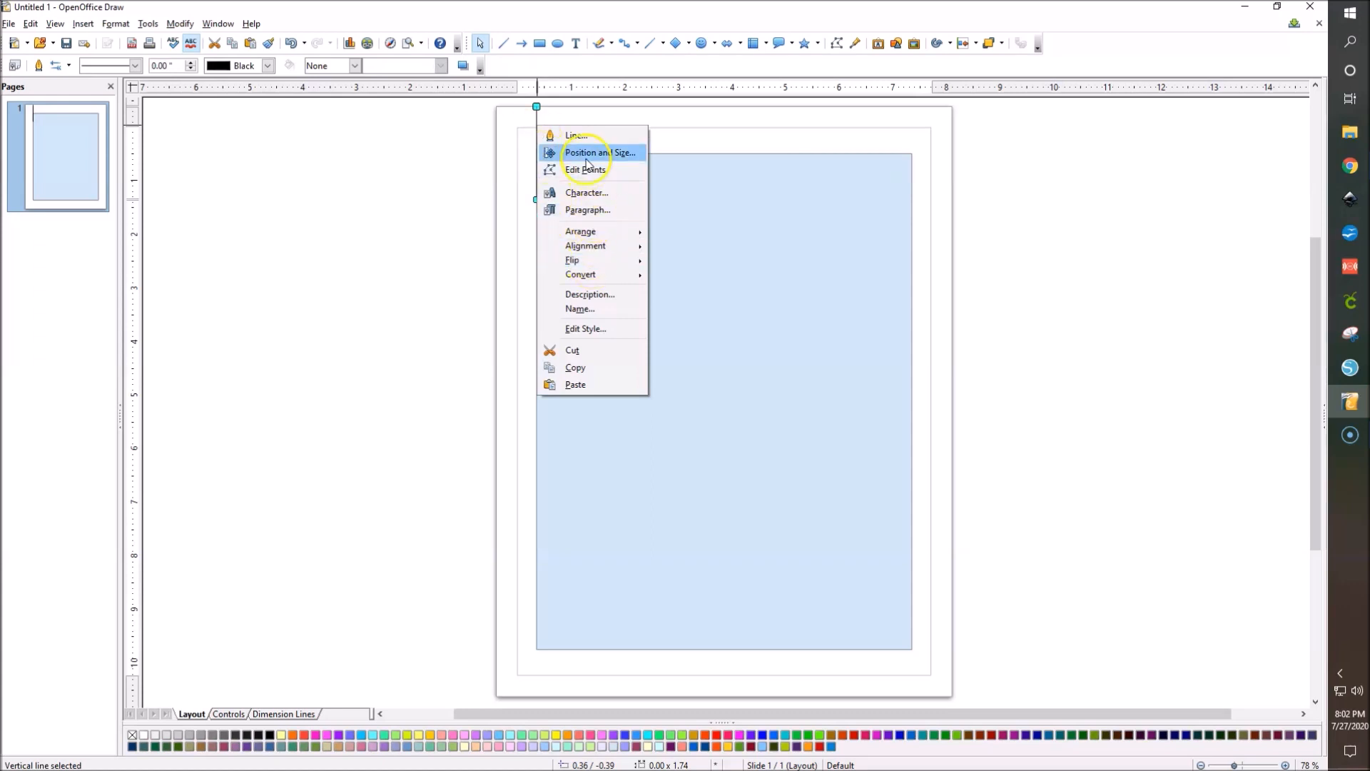
left_click(575, 367)
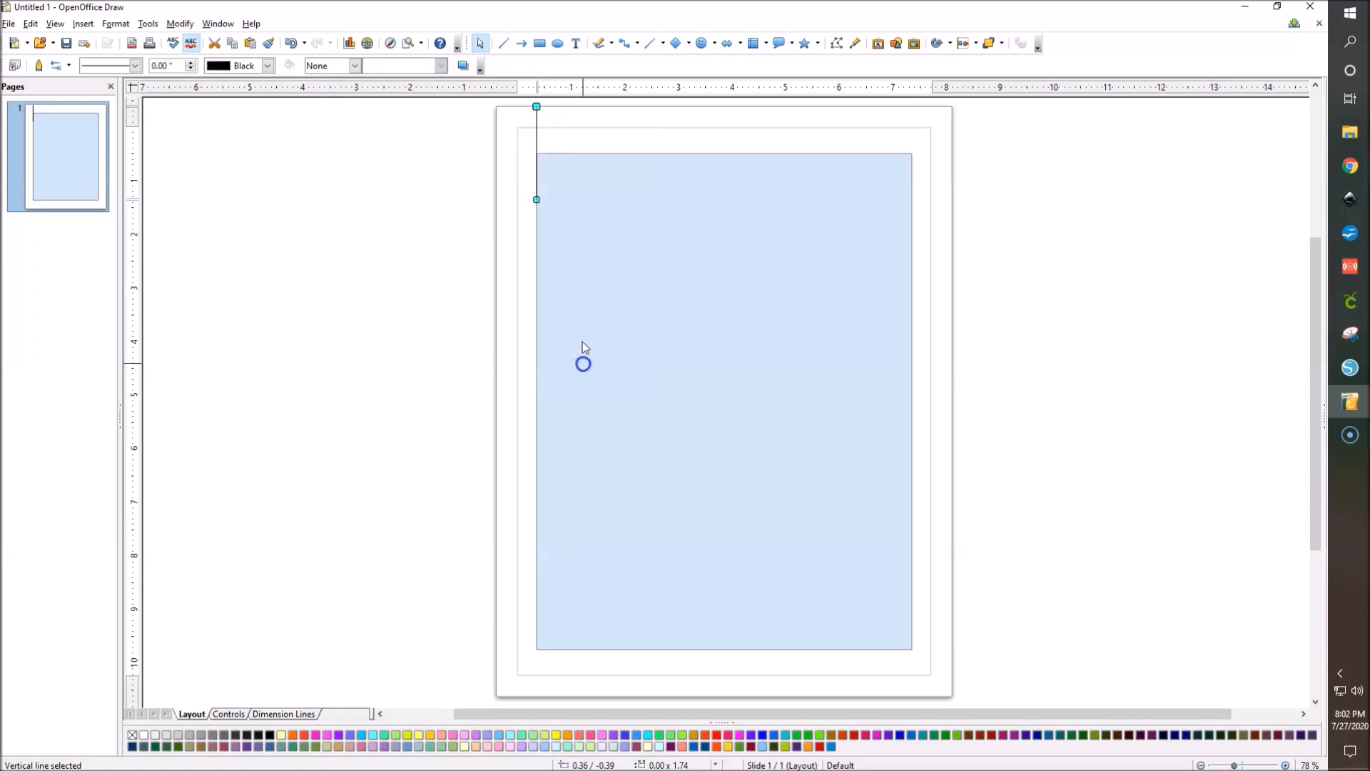
right_click(537, 131)
left_click(593, 252)
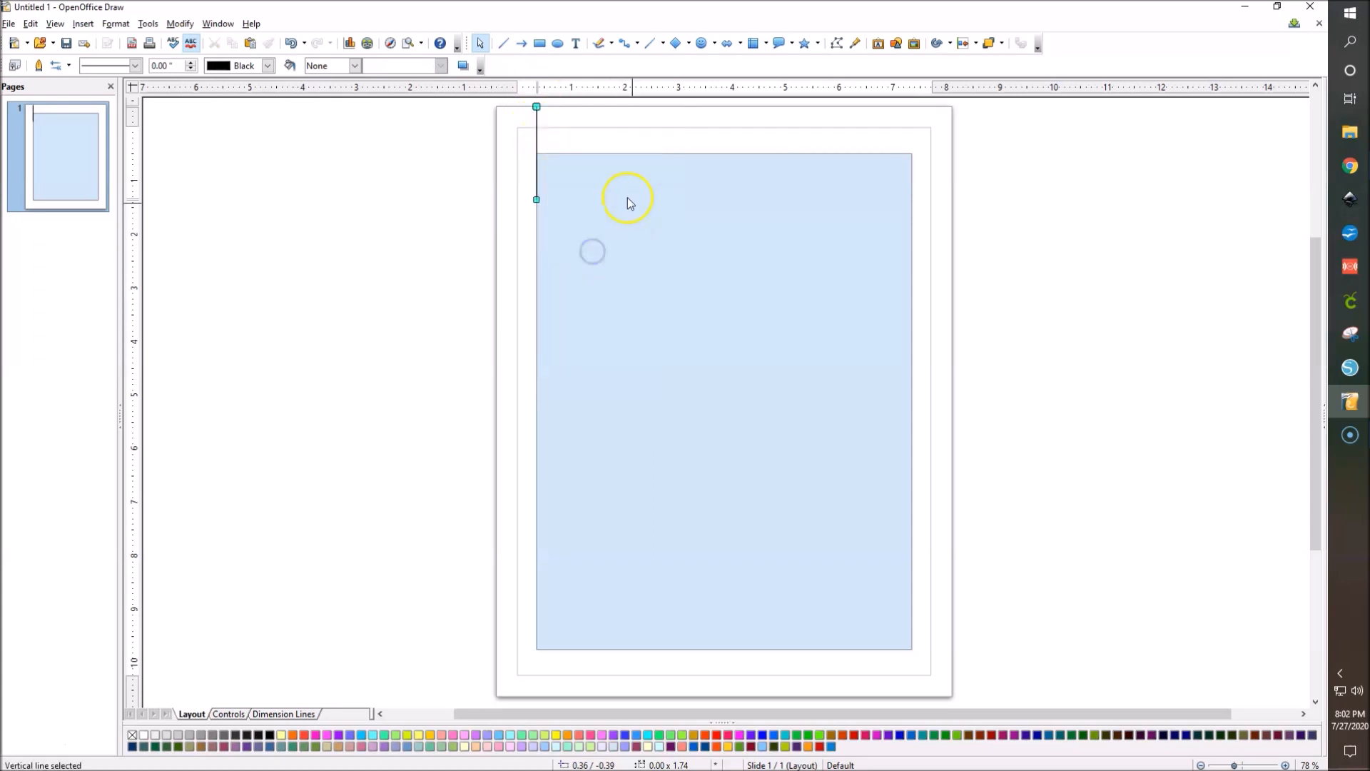
Step: Move the pasted line straight down along the rectangle's left edge so it crosses the lower-left corner toward the page's bottom edge
key("Down")
key("Down")
key("Down")
key("Down")
key("Down")
key("Down")
key("Down")
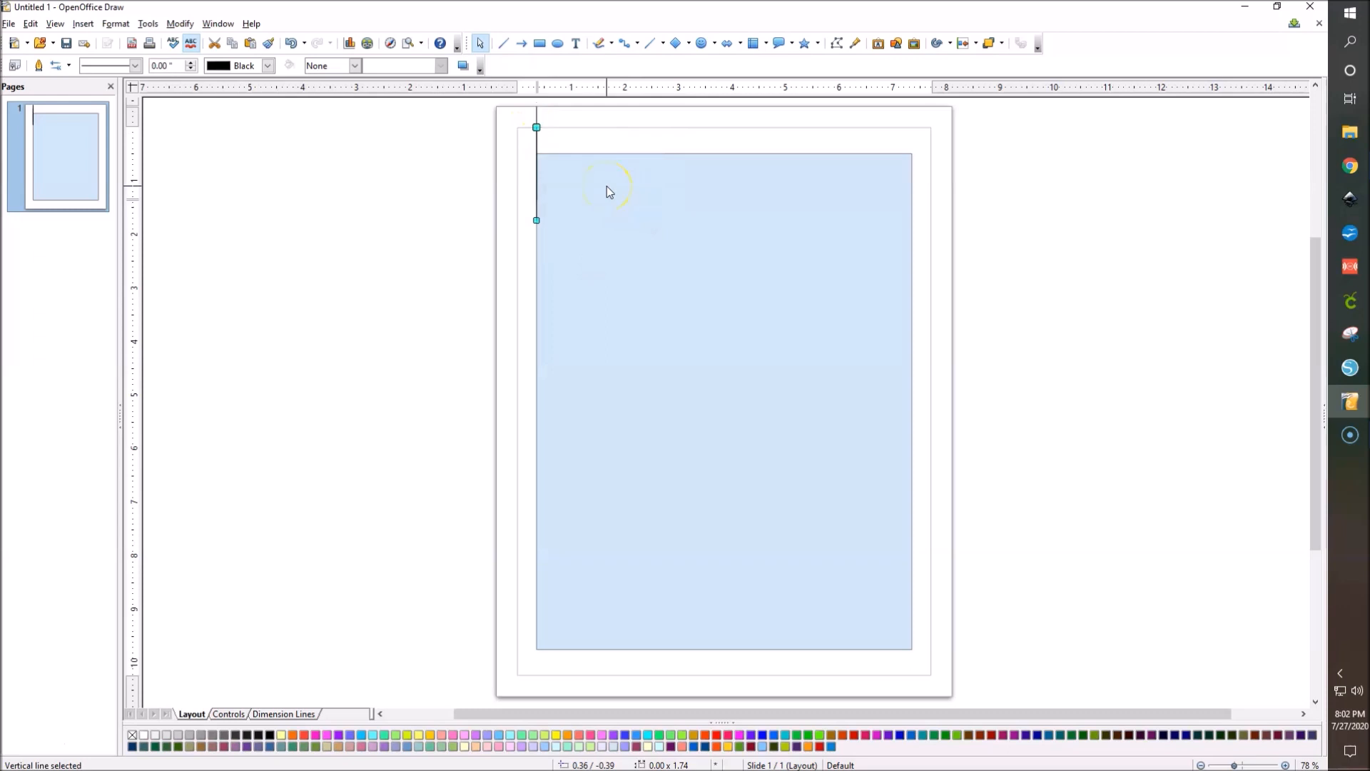
key("Down")
key("Down")
key("Down")
key("Down")
key("Down")
key("Down")
key("Down")
key("Down")
key("Down")
key("Down")
key("Down")
key("Down")
key("Down")
key("Down")
key("Down")
key("Down")
key("Down")
key("Down")
key("Up")
scroll(753, 257, "up", 3)
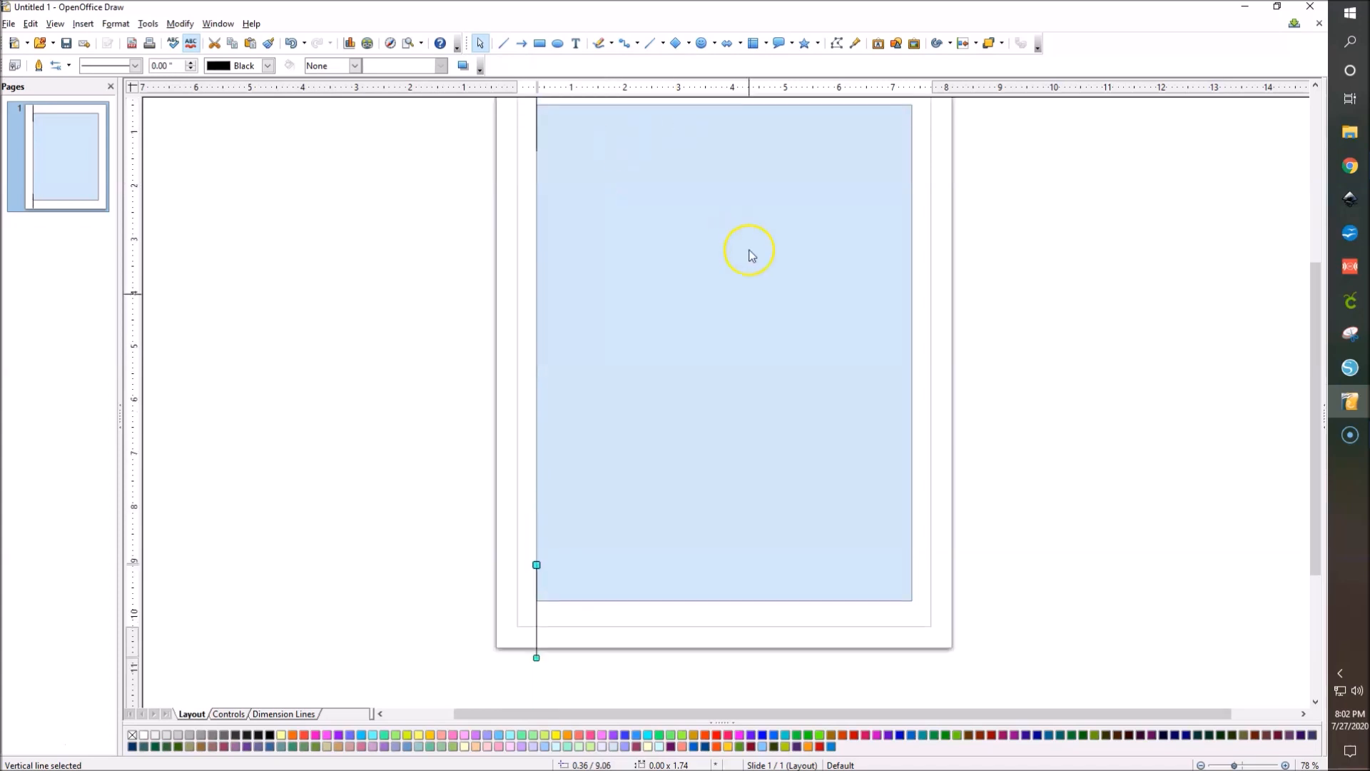
Step: Duplicate the two vertical lines on the rectangle's left edge and align the copies right with the rectangle so they sit on its right edge
left_click(1195, 329)
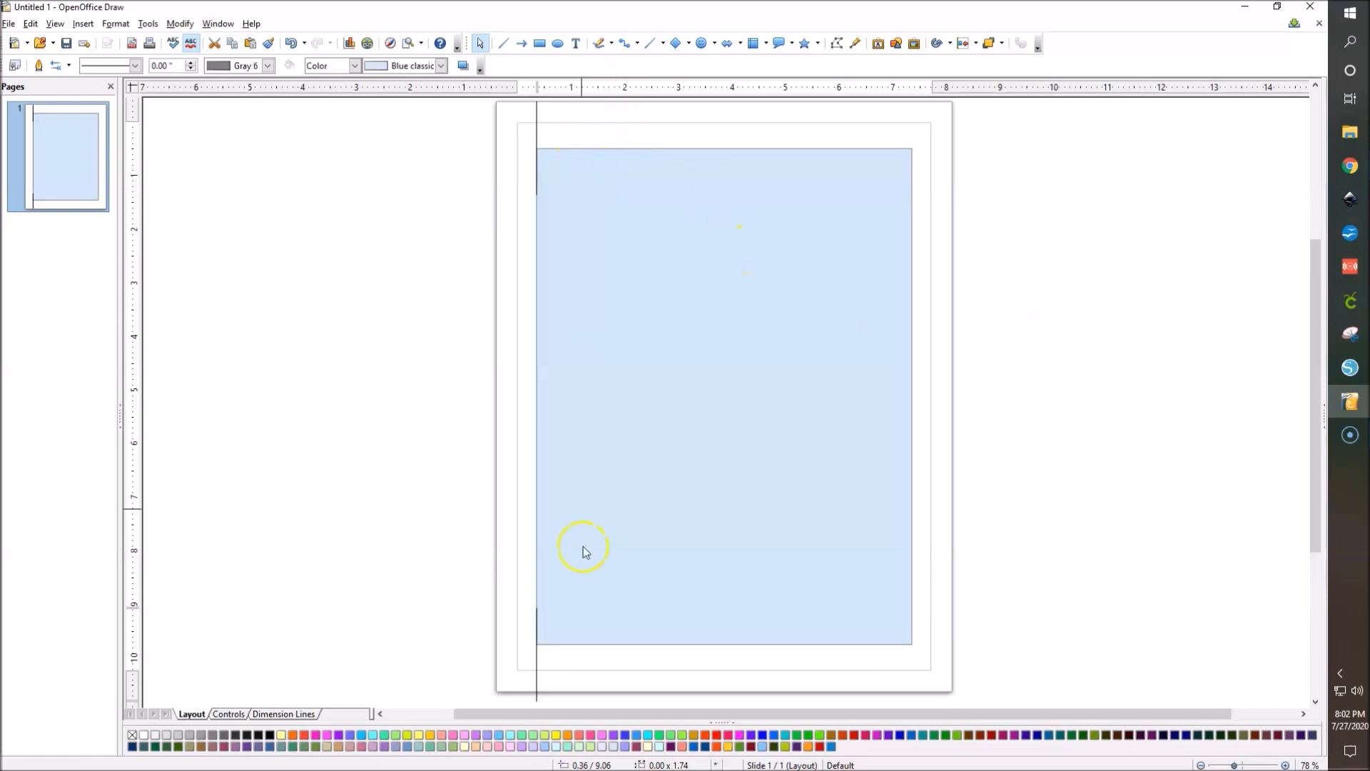
left_click(537, 665)
left_click(538, 131, "shift")
left_click(537, 187)
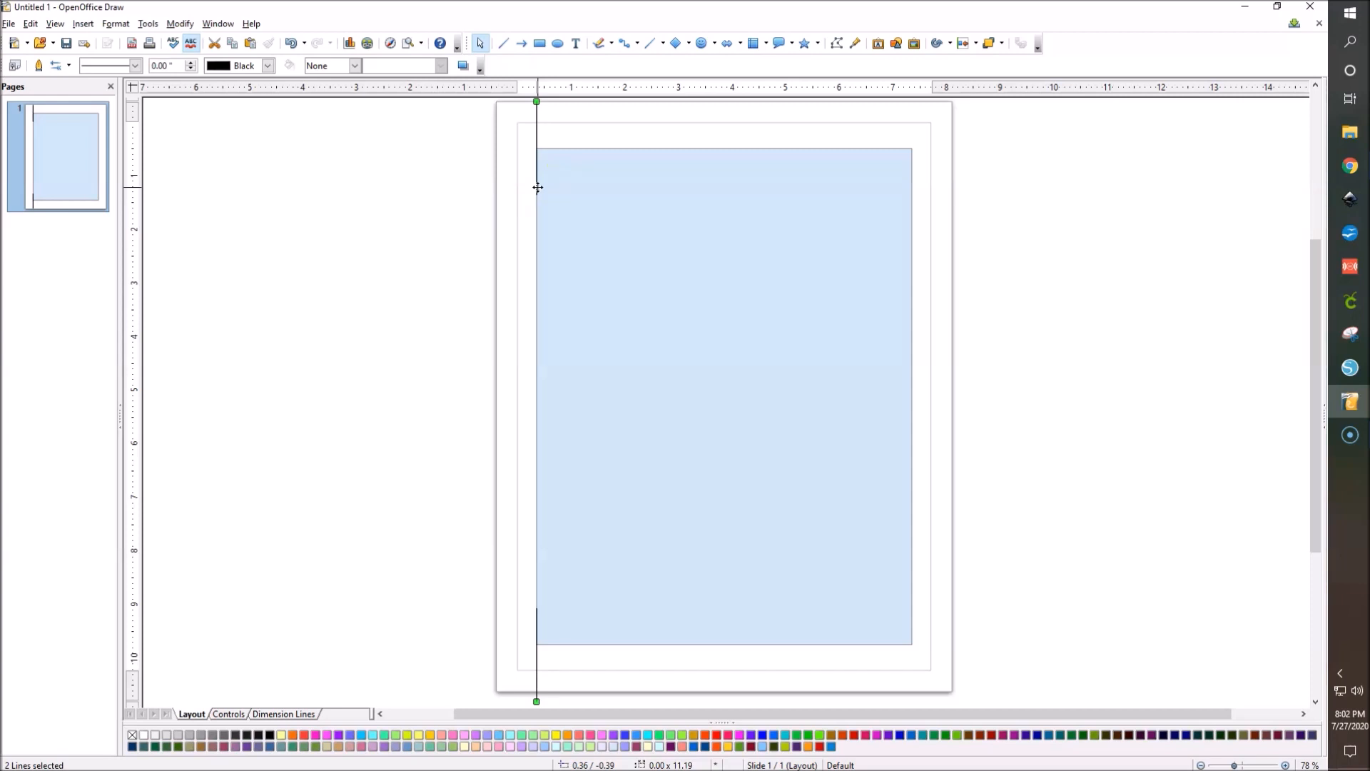
left_click(600, 223, "shift")
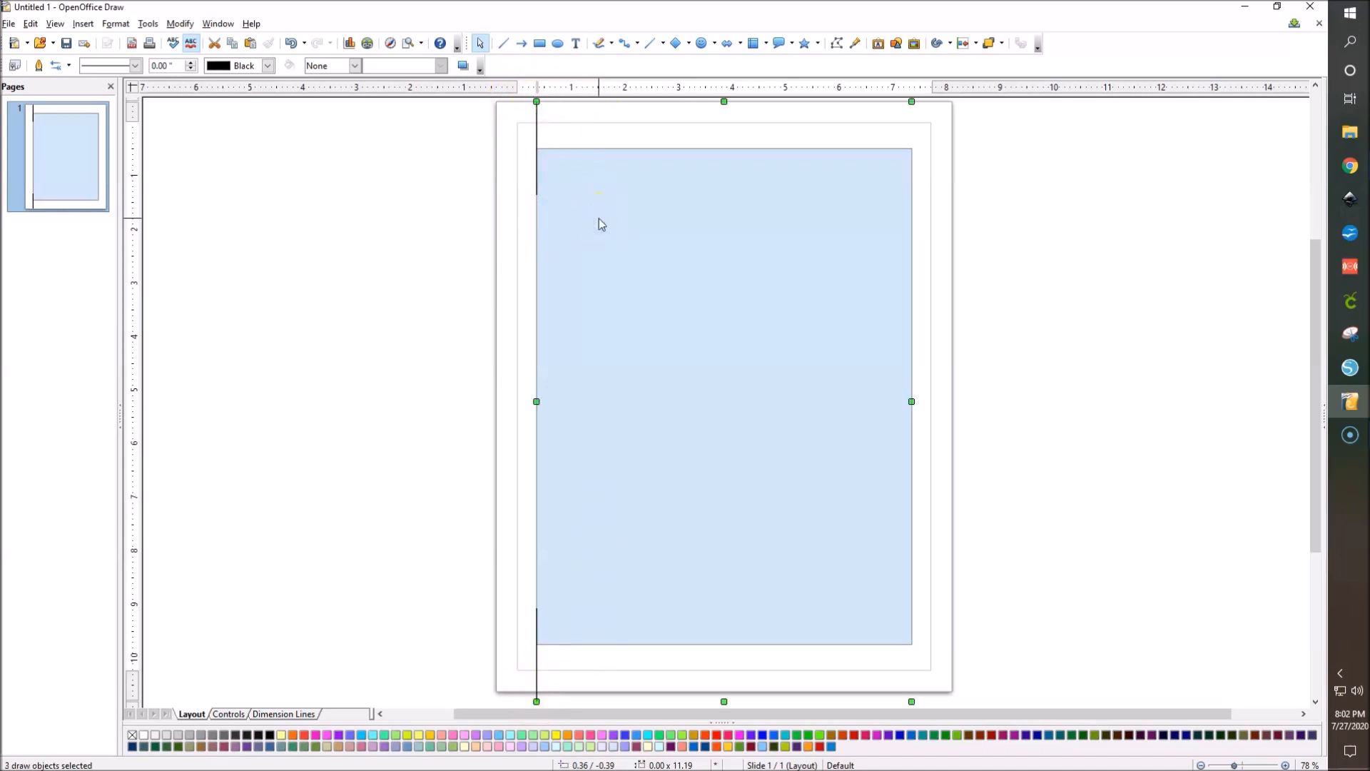
right_click(601, 225)
mouse_move(645, 339)
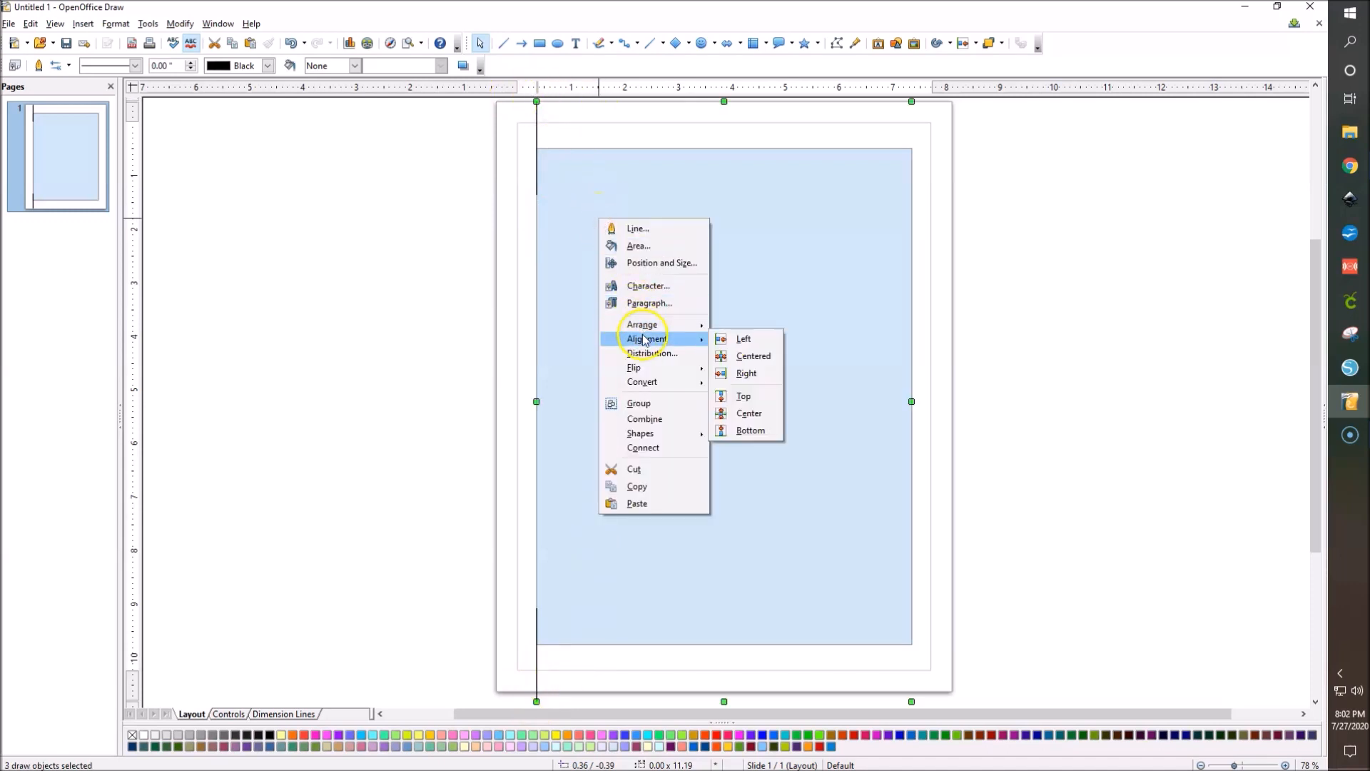
left_click(747, 373)
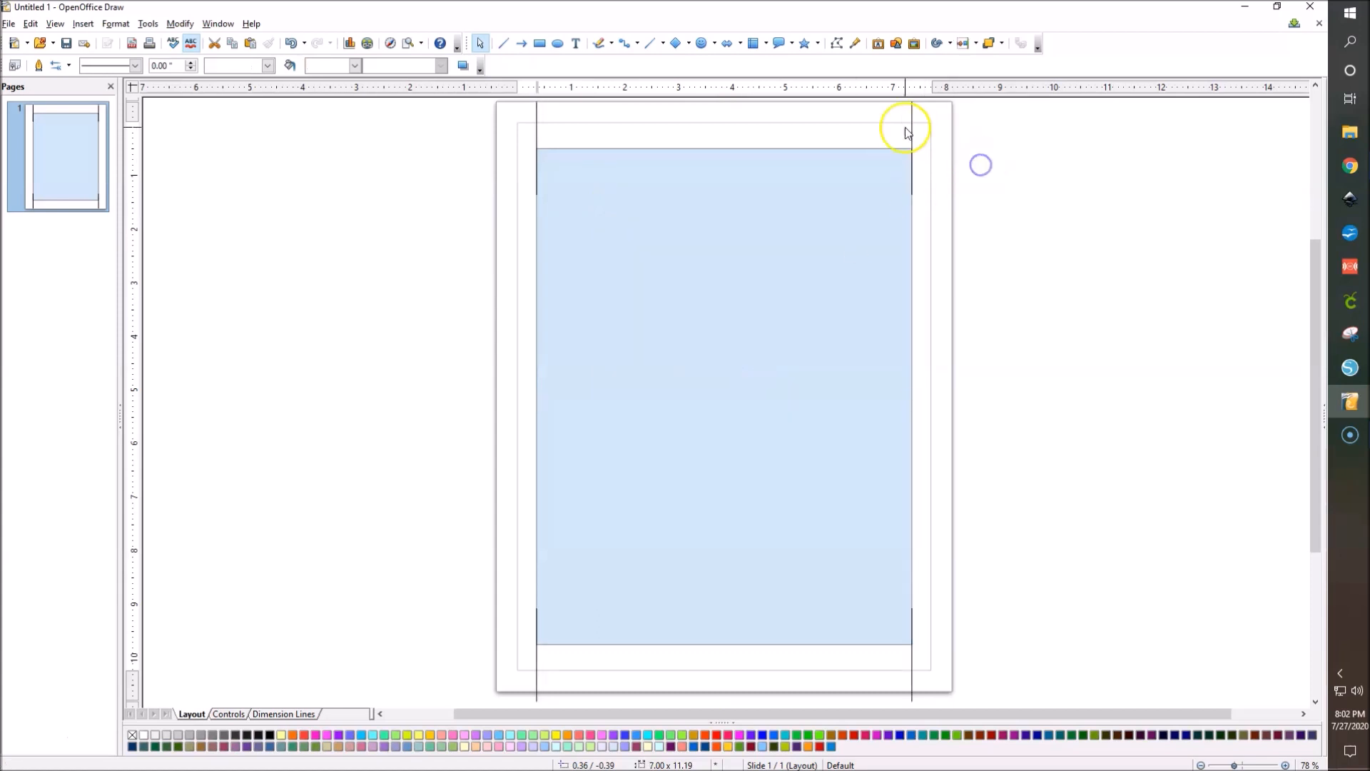
left_click(1042, 603)
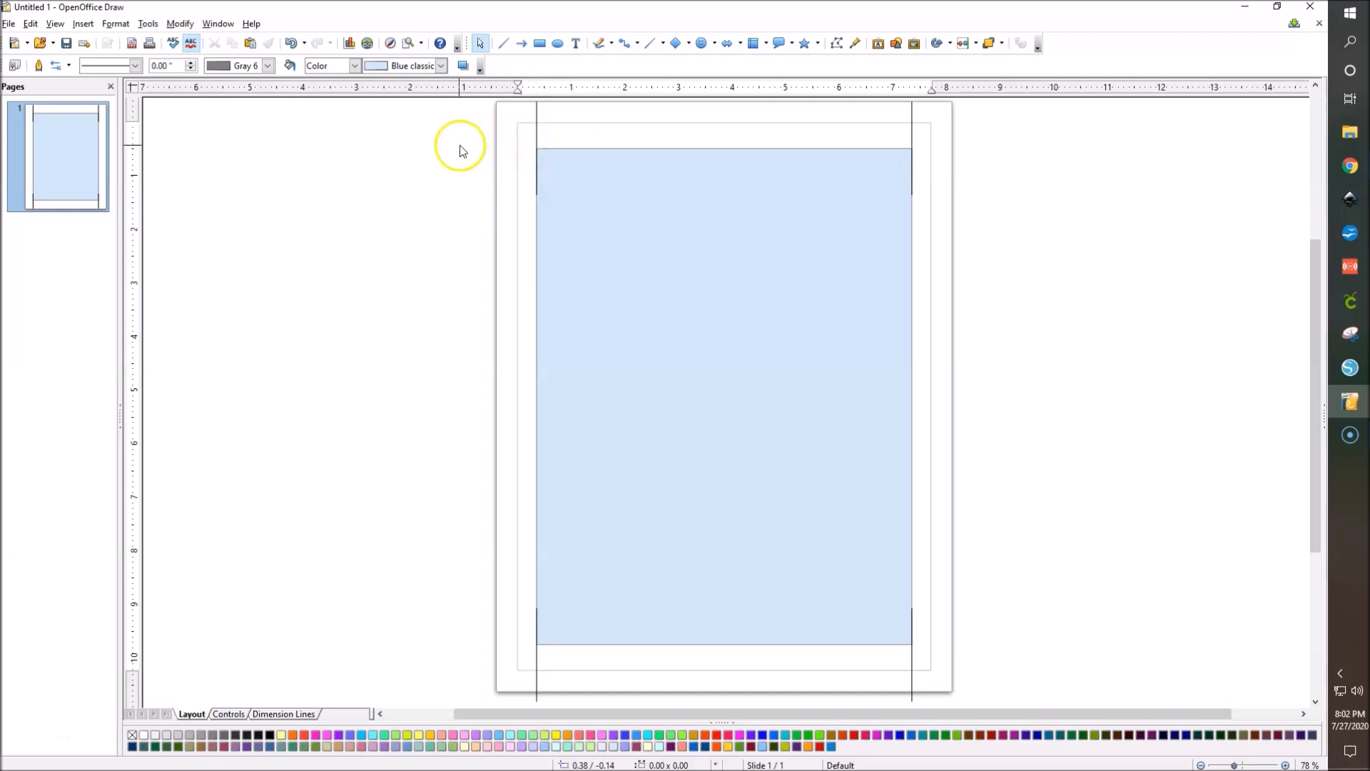
left_click(408, 195)
left_click(536, 128)
left_click(537, 132)
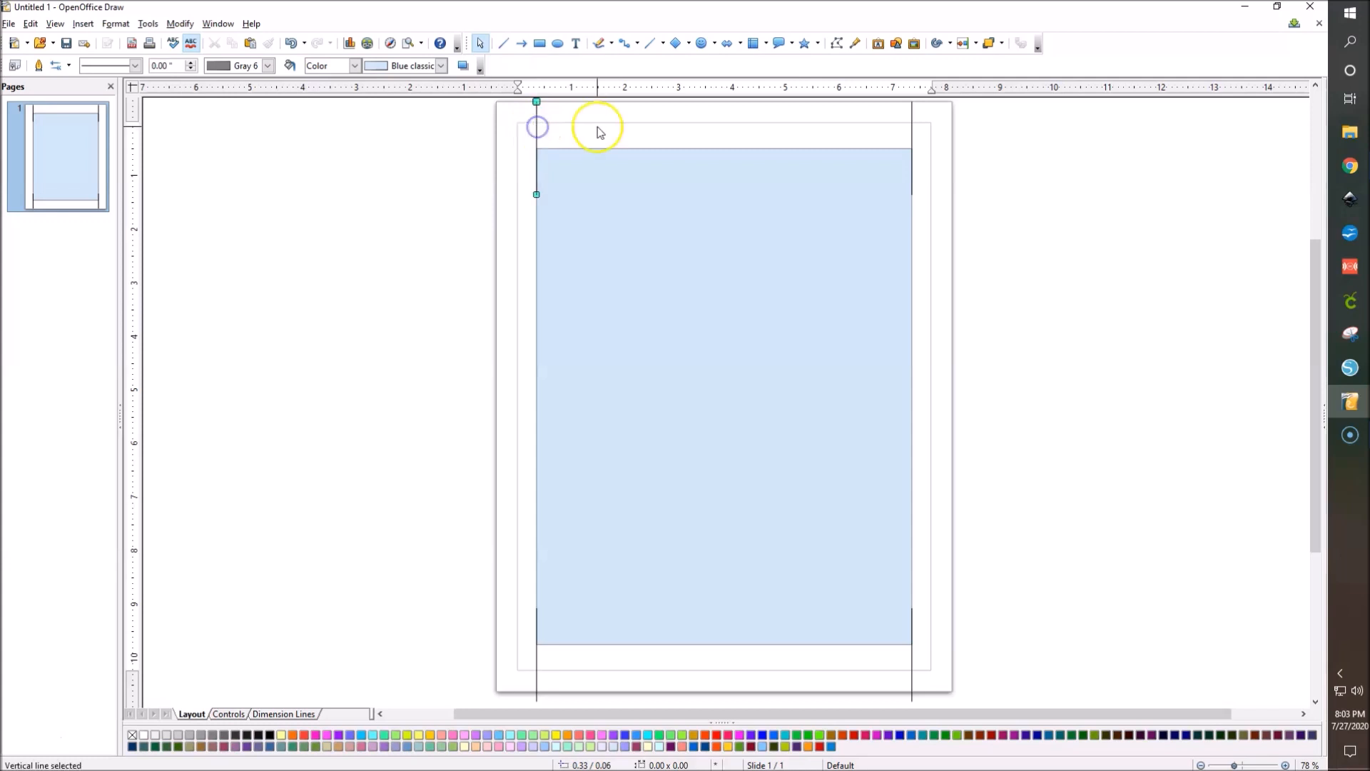
left_click(541, 133)
right_click(536, 136)
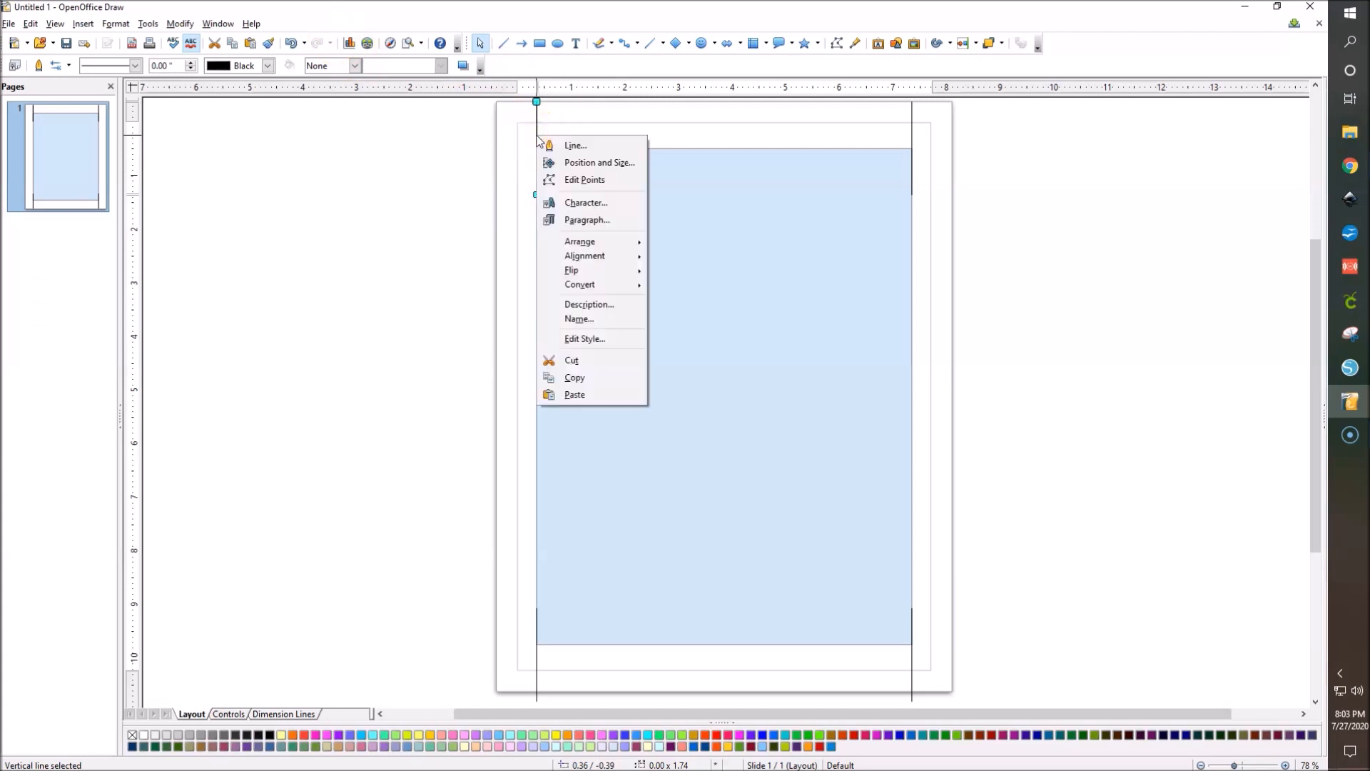
left_click(593, 271)
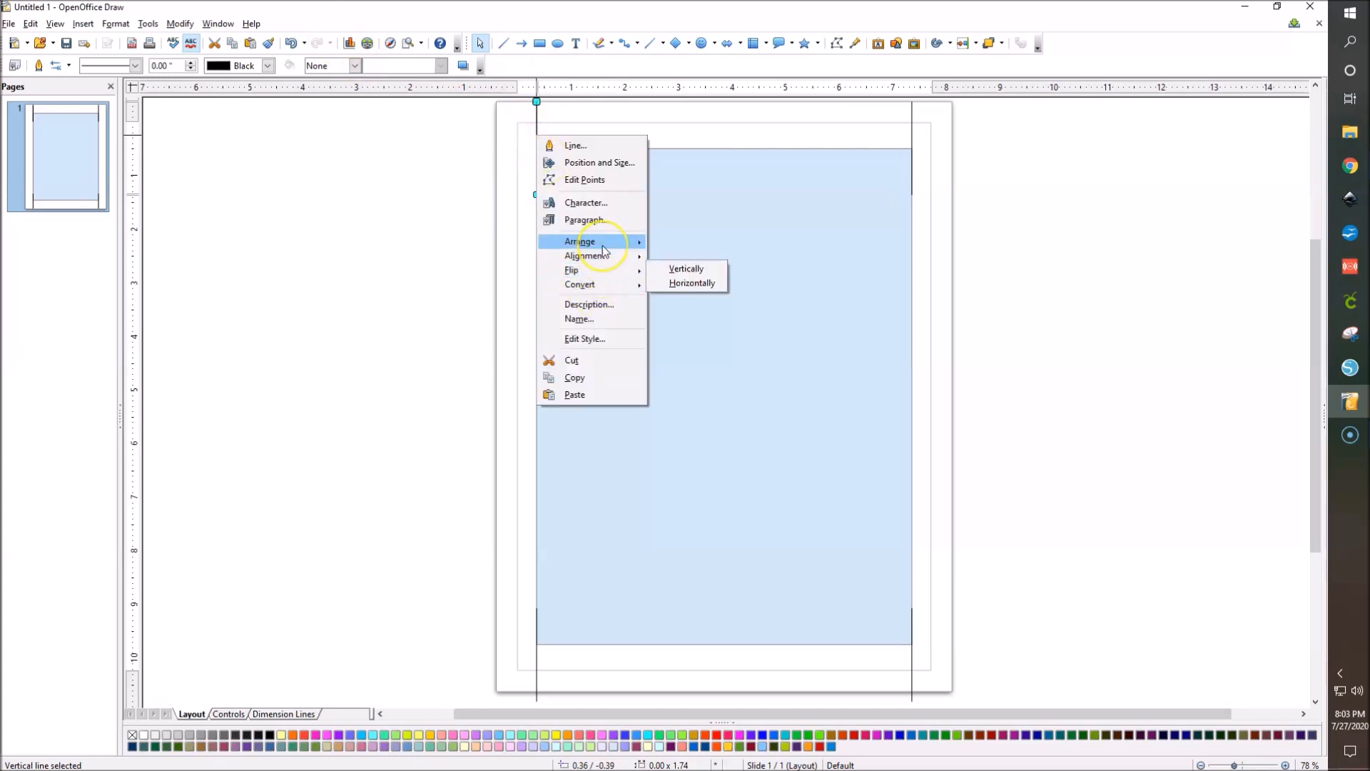
left_click(602, 245)
left_click(606, 257)
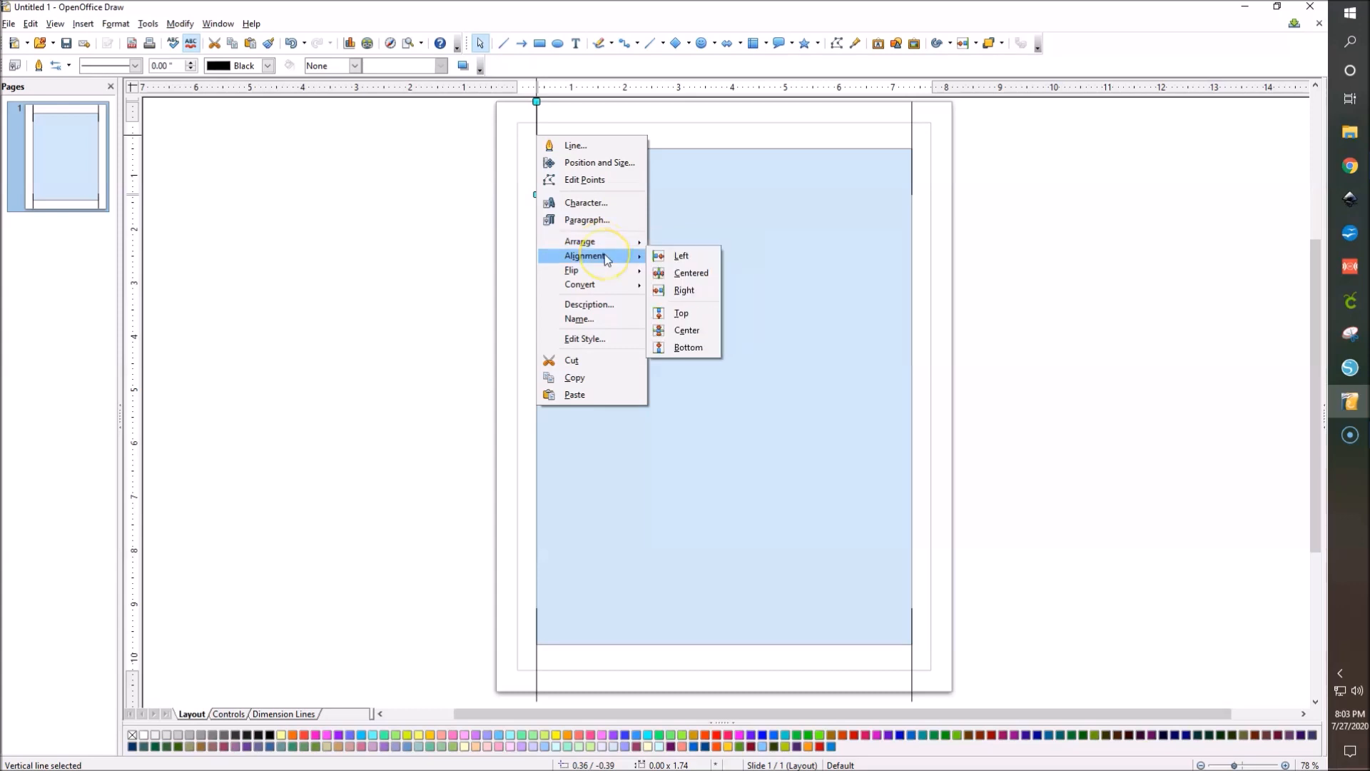
left_click(223, 291)
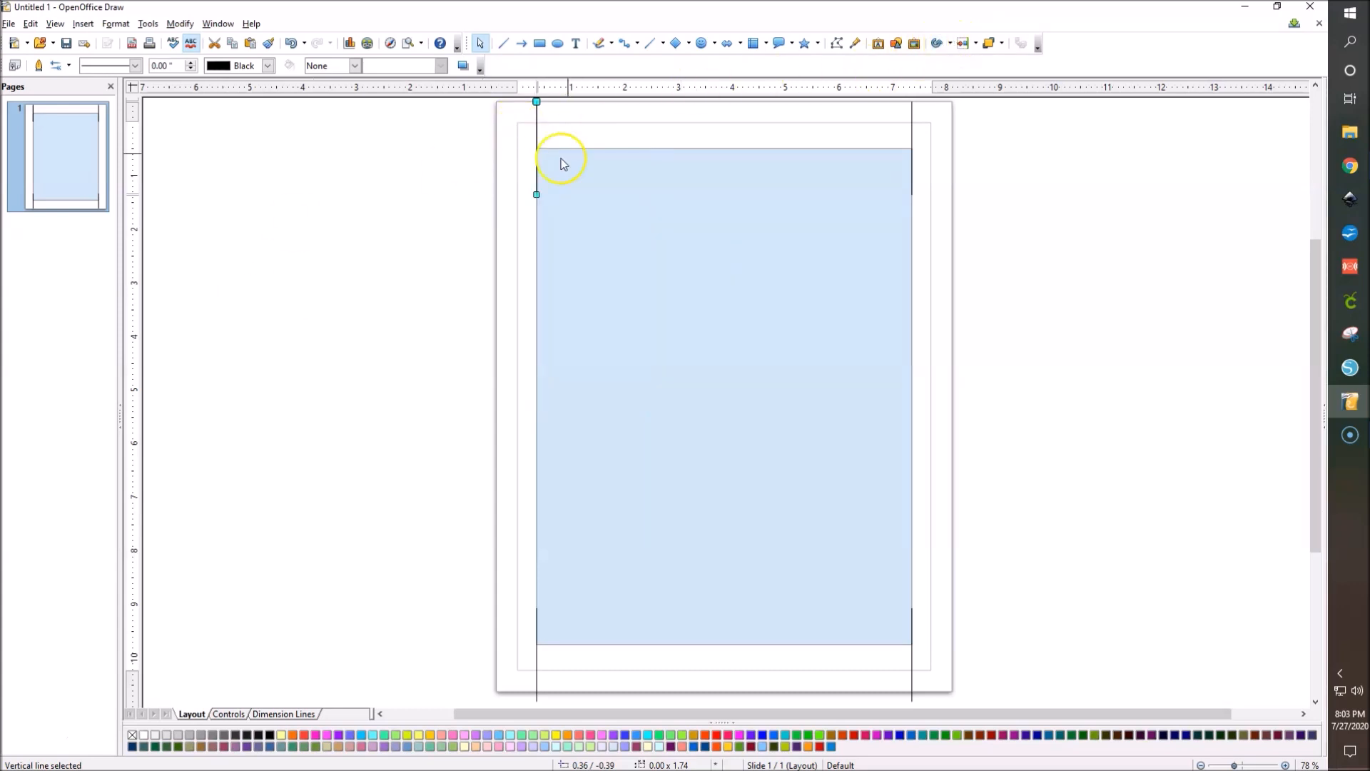
left_click(537, 130)
left_click(539, 131)
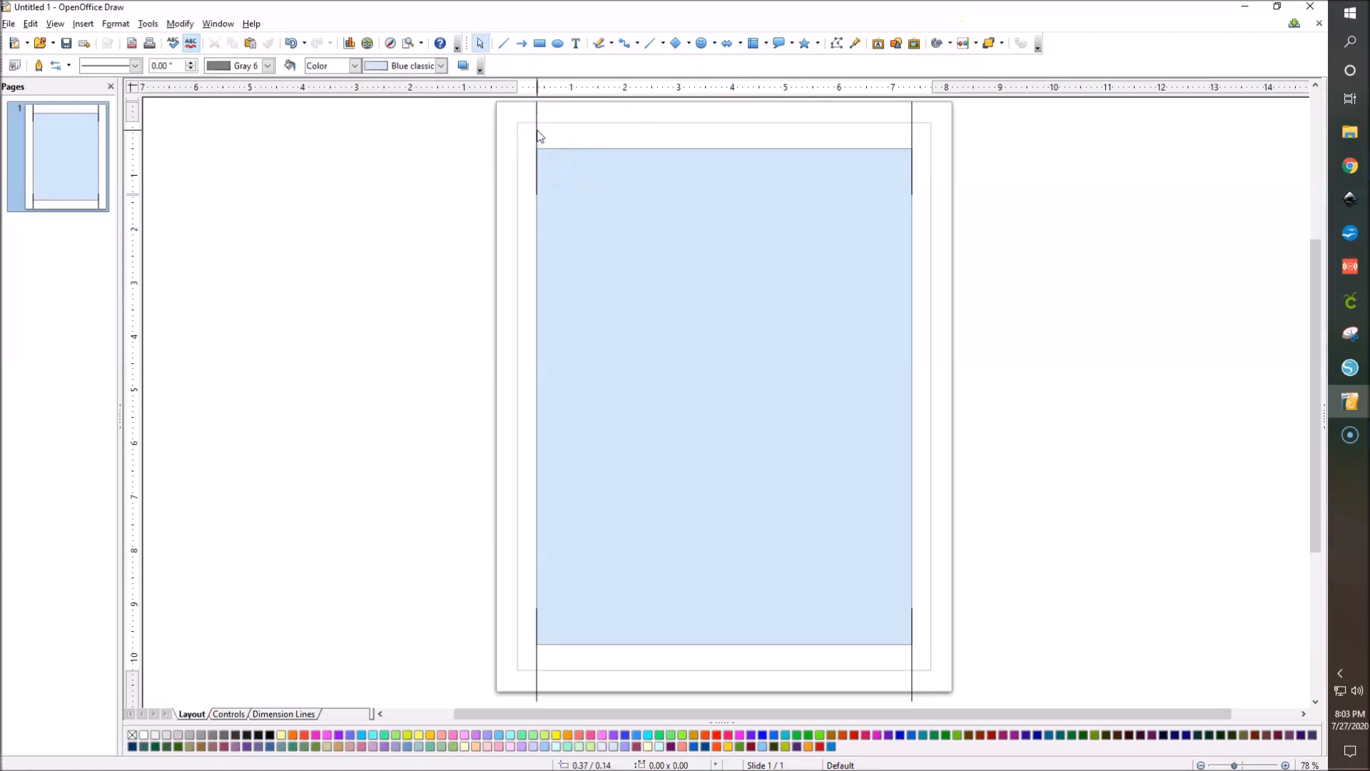
Step: Draw a horizontal line about 1.84 inches long and shift it so it crosses the rectangle's left edge just below the upper-left corner
left_click(503, 43)
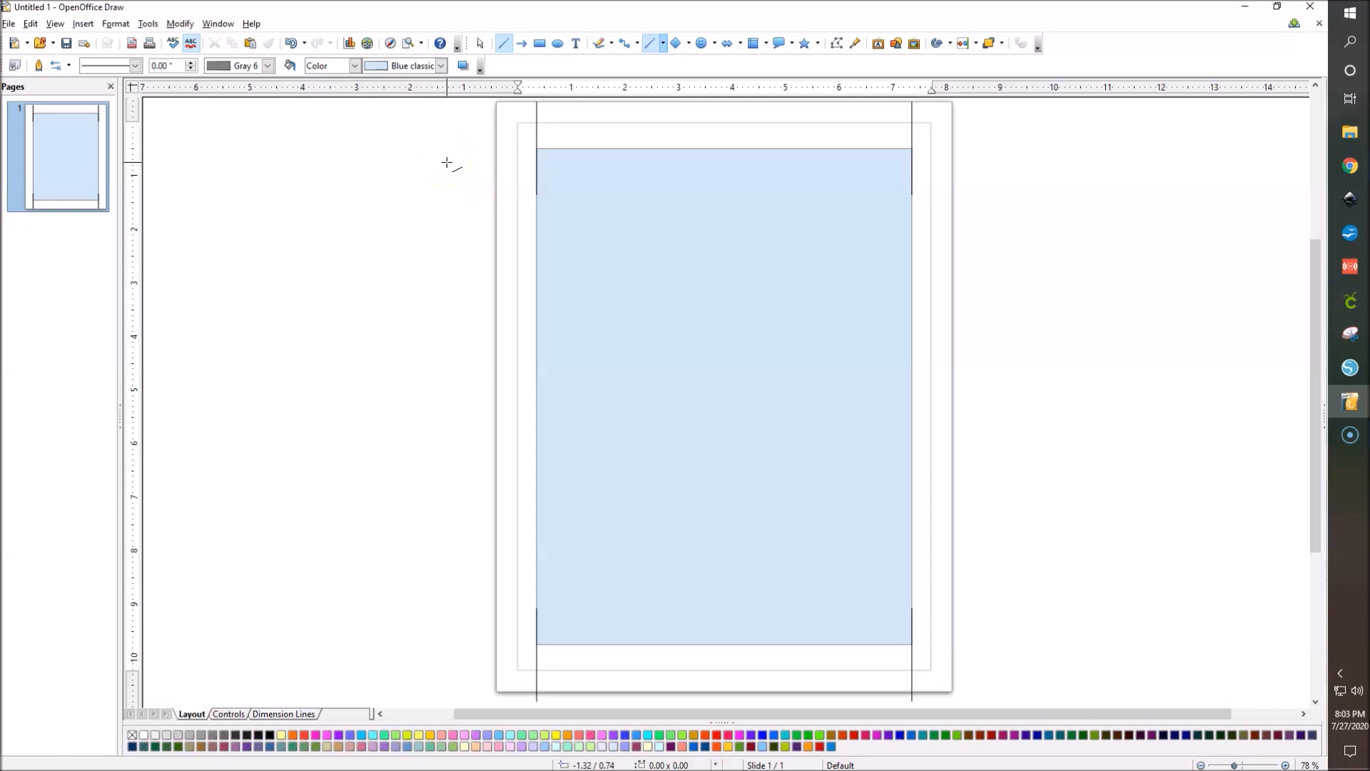
left_click(466, 156)
left_click_drag(426, 139, 525, 139)
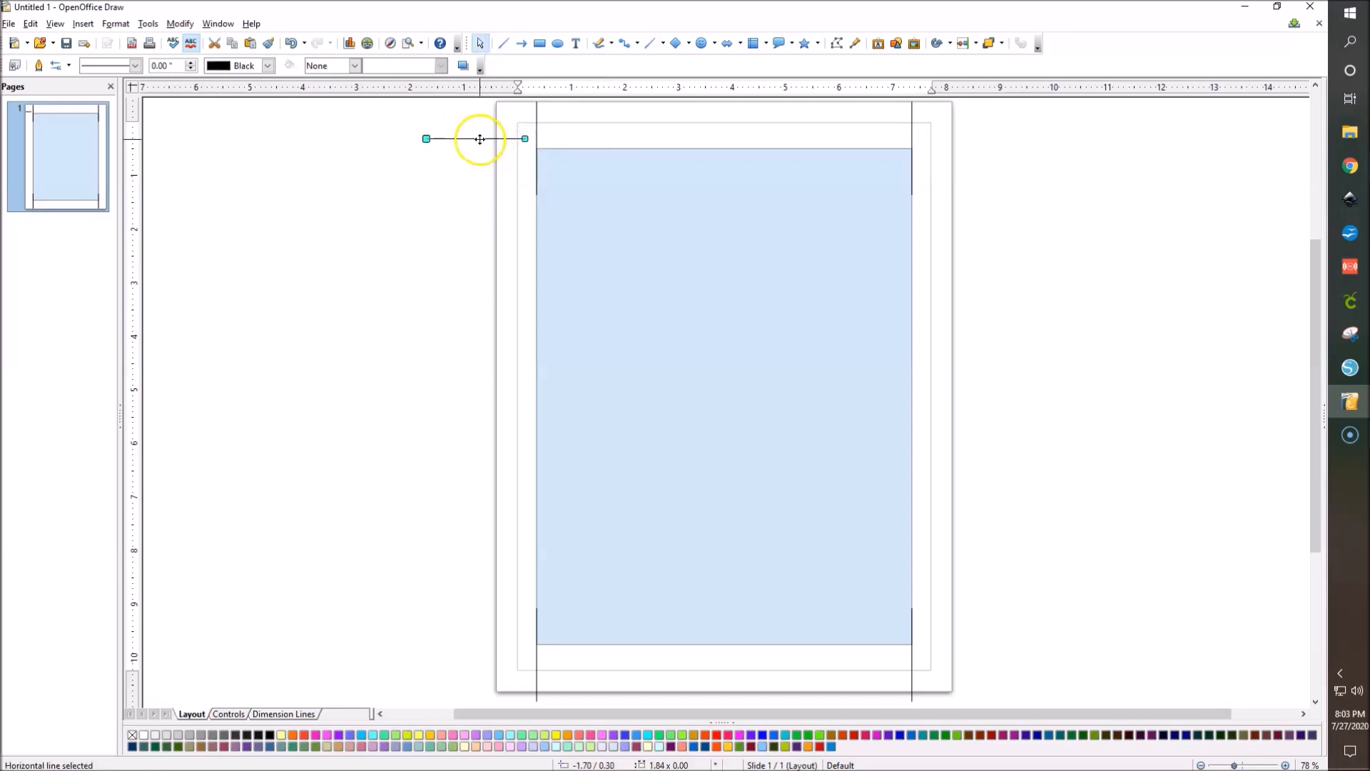
key("shift+Down")
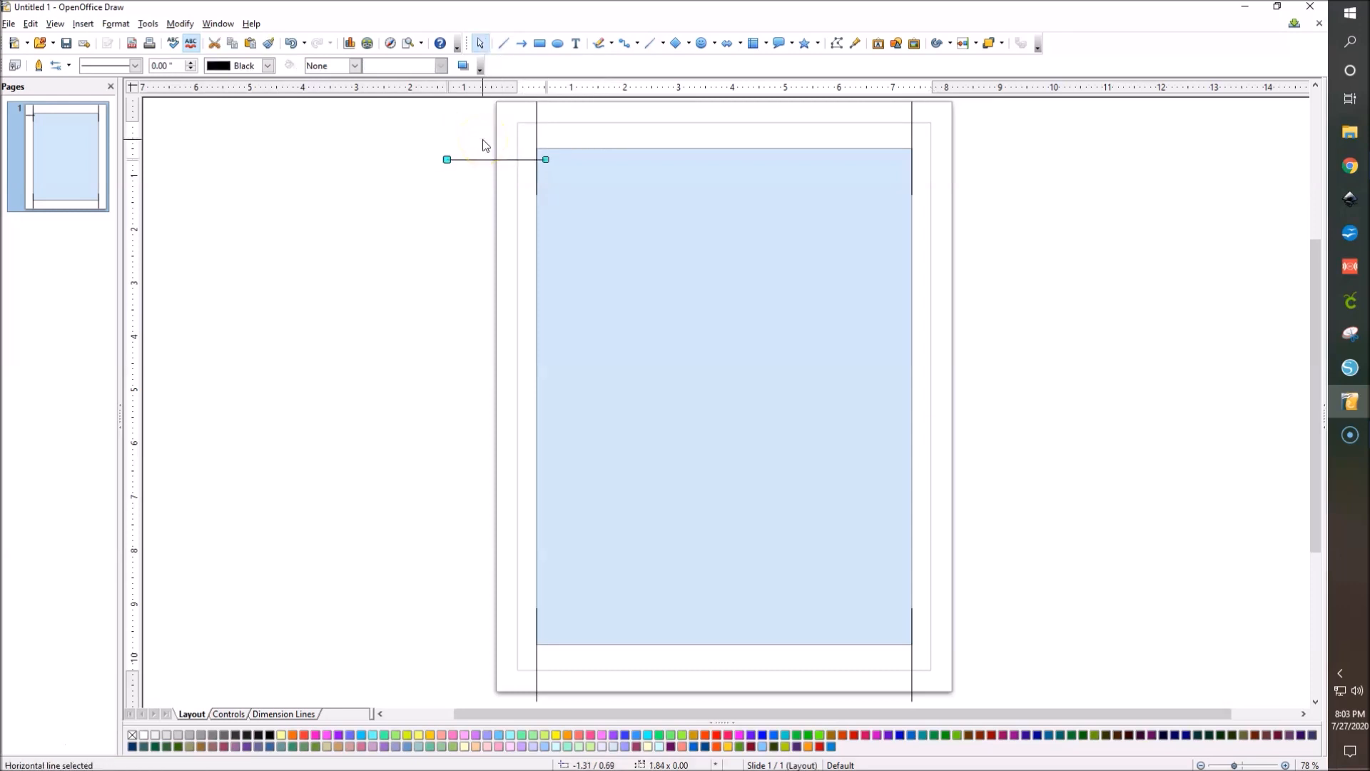
key("shift+Right")
key("shift+Down")
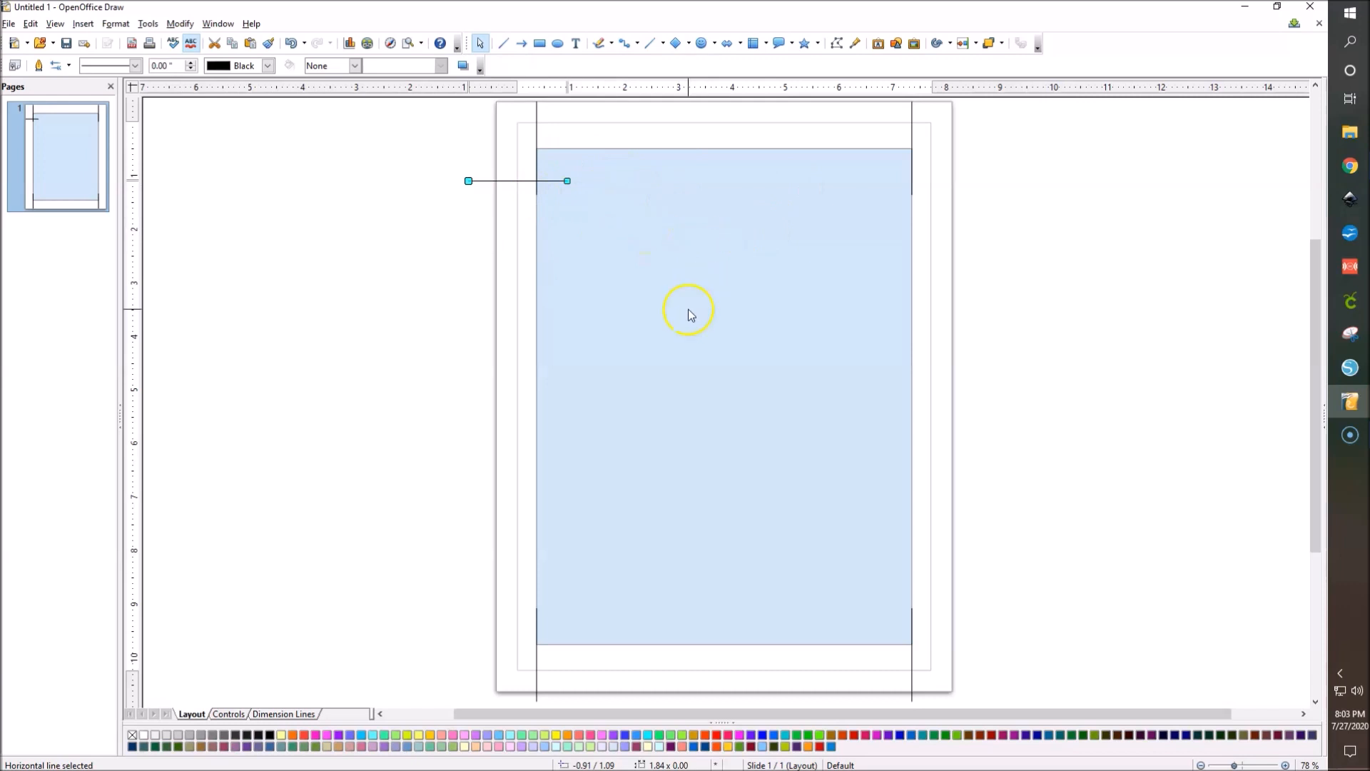
Step: Select the horizontal line together with the rectangle and align them top so the line sits on the rectangle's top edge
left_click(633, 293, "shift")
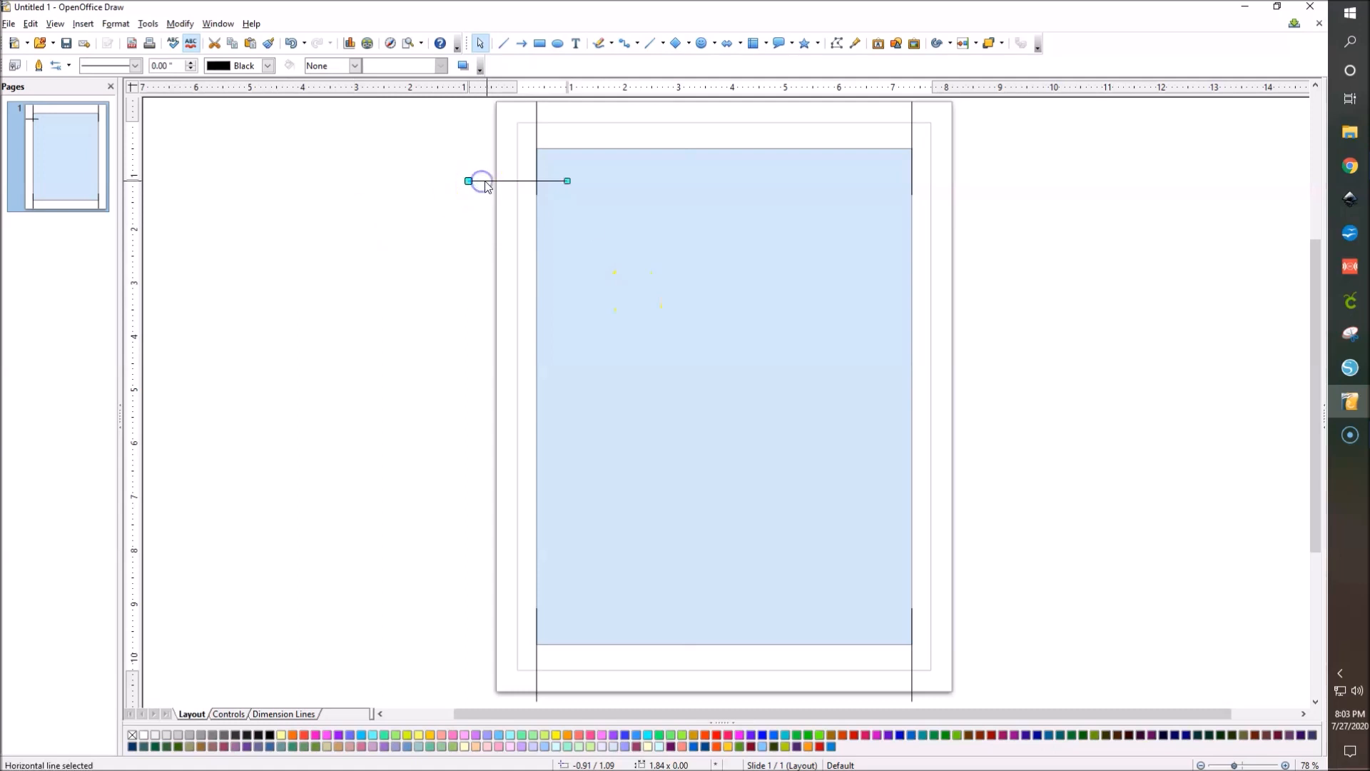
right_click(701, 287)
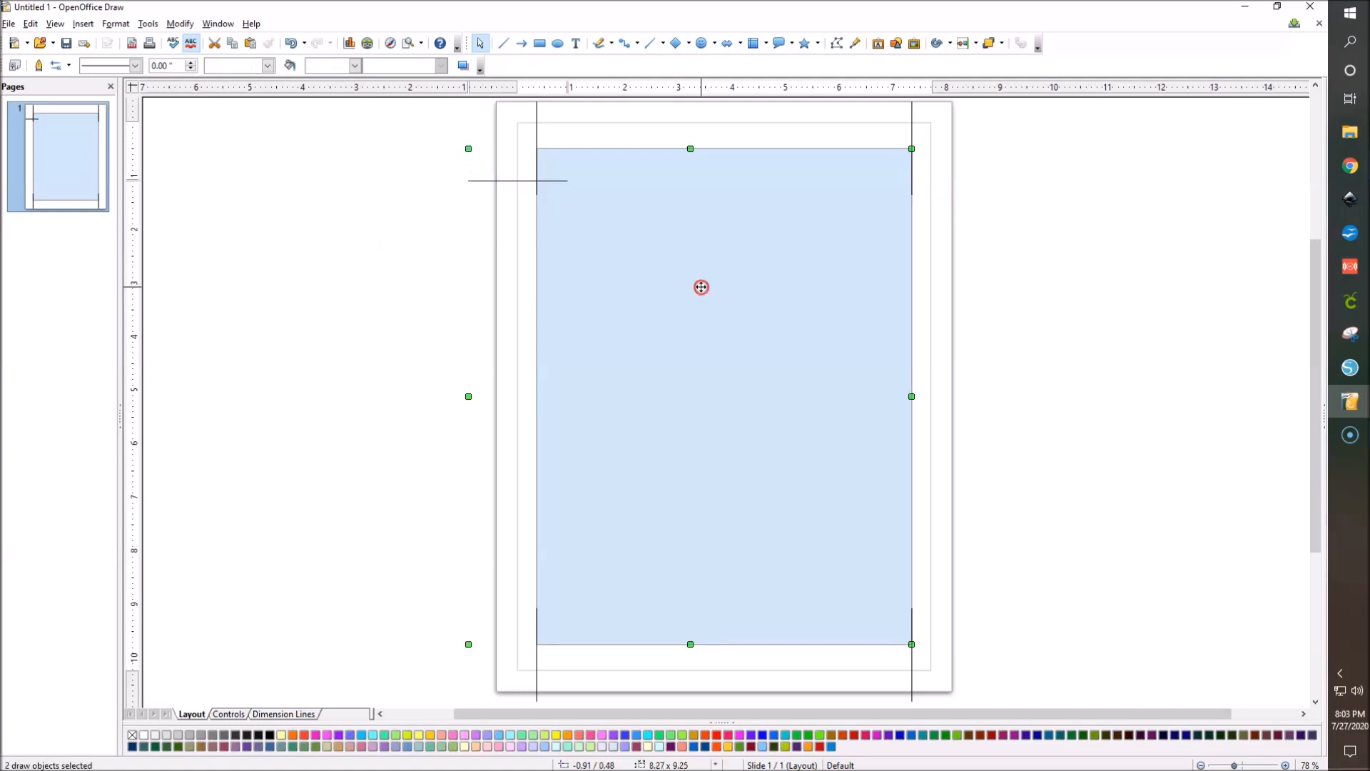
left_click(759, 409)
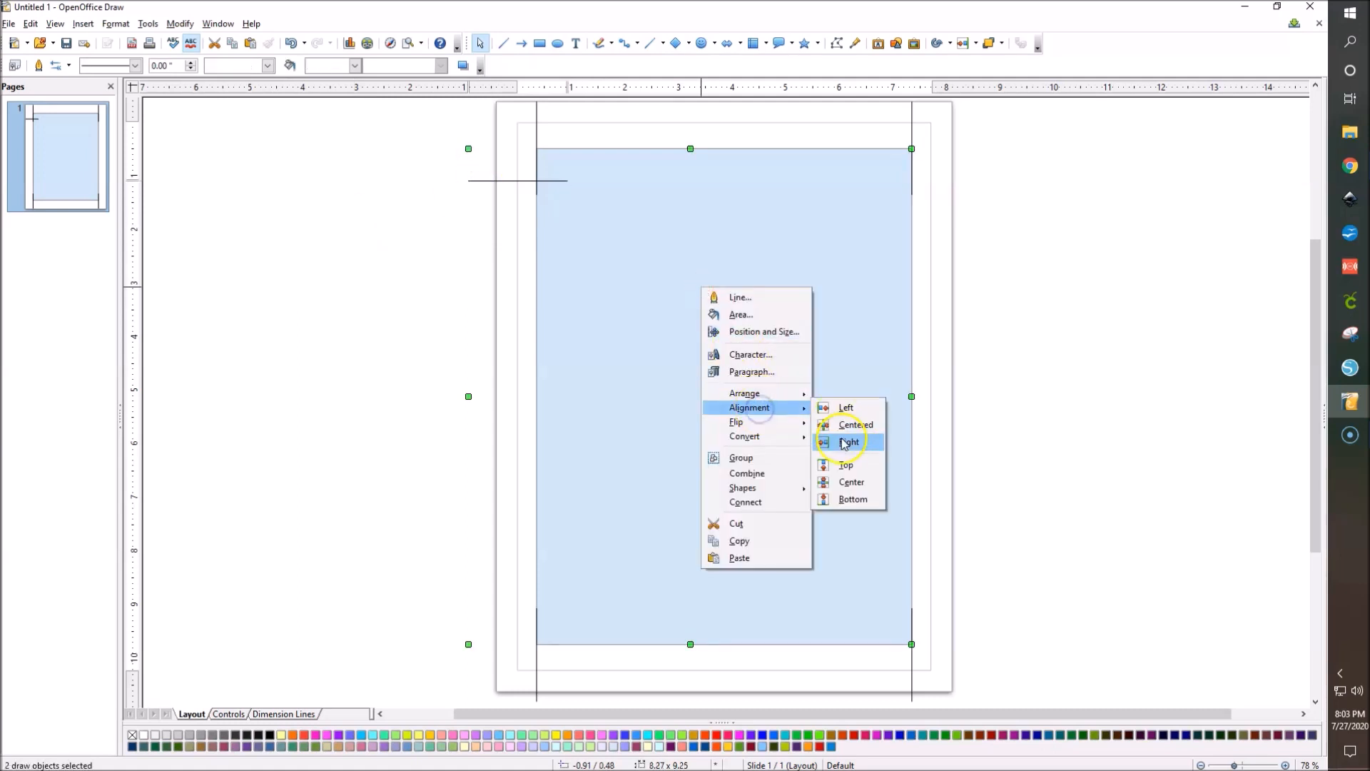
left_click(841, 464)
left_click(1085, 353)
Step: Duplicate the horizontal line in place and move the copy straight right along the rectangle's top edge until it crosses the upper-right corner
left_click(503, 148)
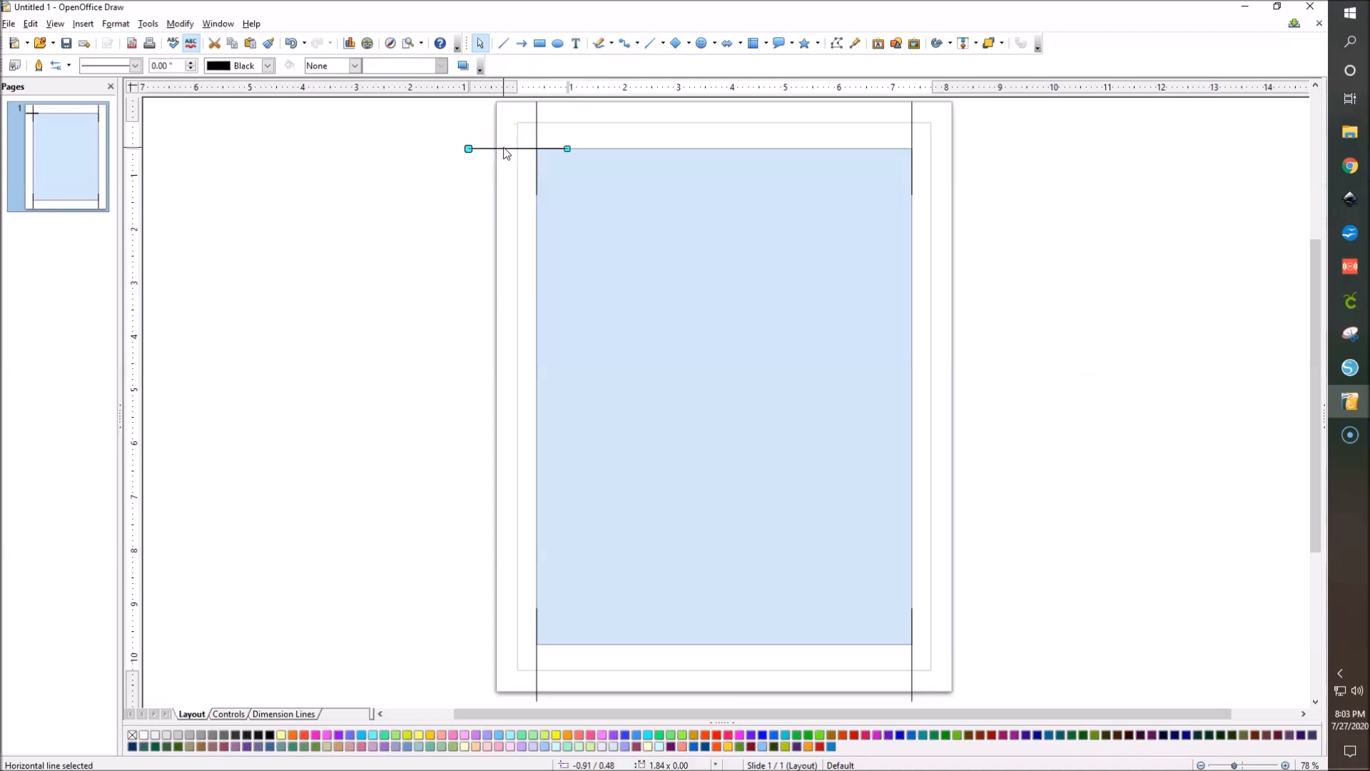
key("Right")
key("Right")
key("Right")
key("Right")
key("Right")
key("Right")
key("Right")
key("Right")
key("Right")
key("Right")
key("Right")
key("Right")
key("Right")
key("Right")
key("Right")
key("Right")
key("Right")
key("Right")
key("Right")
key("Right")
key("Right")
key("Right")
key("Right")
key("Right")
key("Right")
key("Right")
key("Right")
key("Right")
key("Right")
key("Right")
key("Right")
key("Right")
key("Right")
key("Right")
key("Right")
key("Right")
key("Right")
key("Right")
key("Right")
key("Right")
key("Right")
key("Right")
key("Right")
key("Right")
key("Right")
key("Right")
key("Right")
key("Right")
key("Right")
key("Right")
left_click(1126, 266)
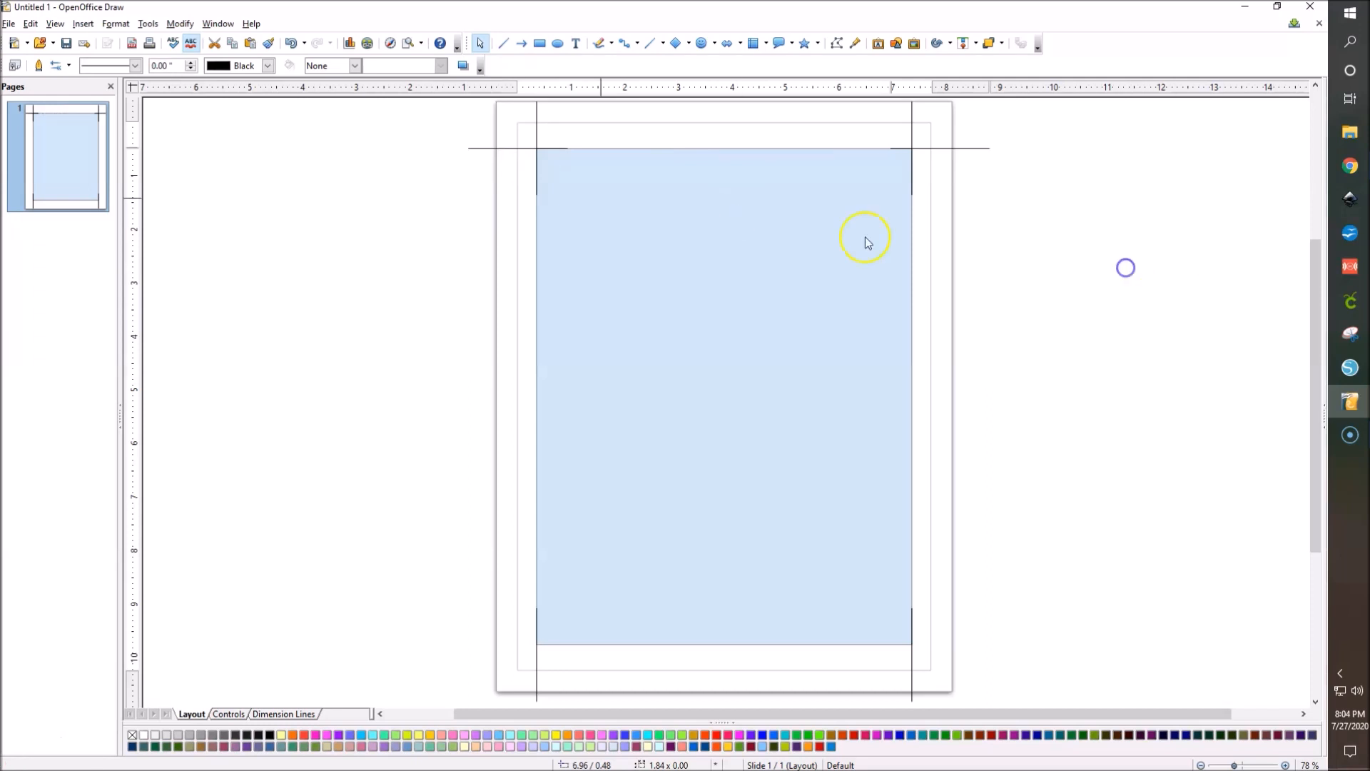
Step: Duplicate both horizontal lines on the rectangle's top edge and move the copies straight down to just above its bottom edge
left_click(506, 148)
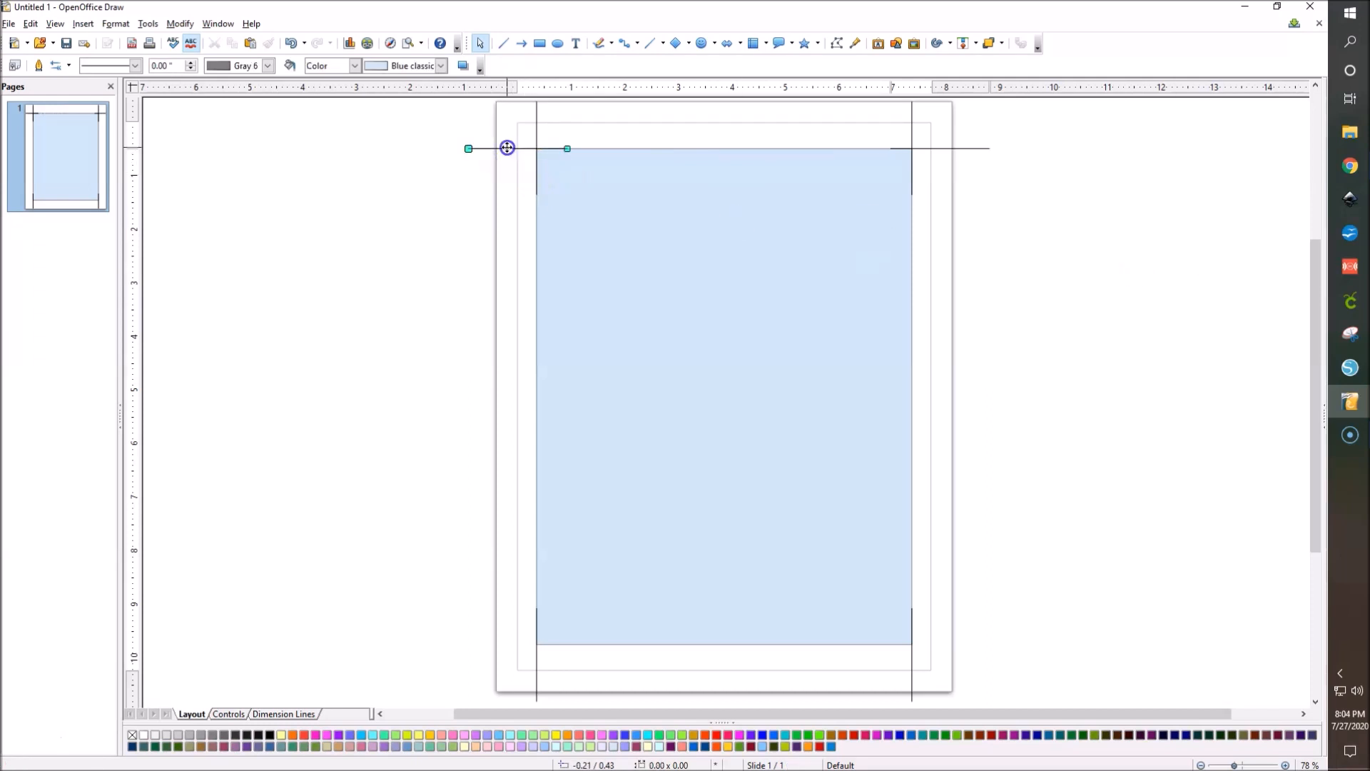
left_click(948, 149, "shift")
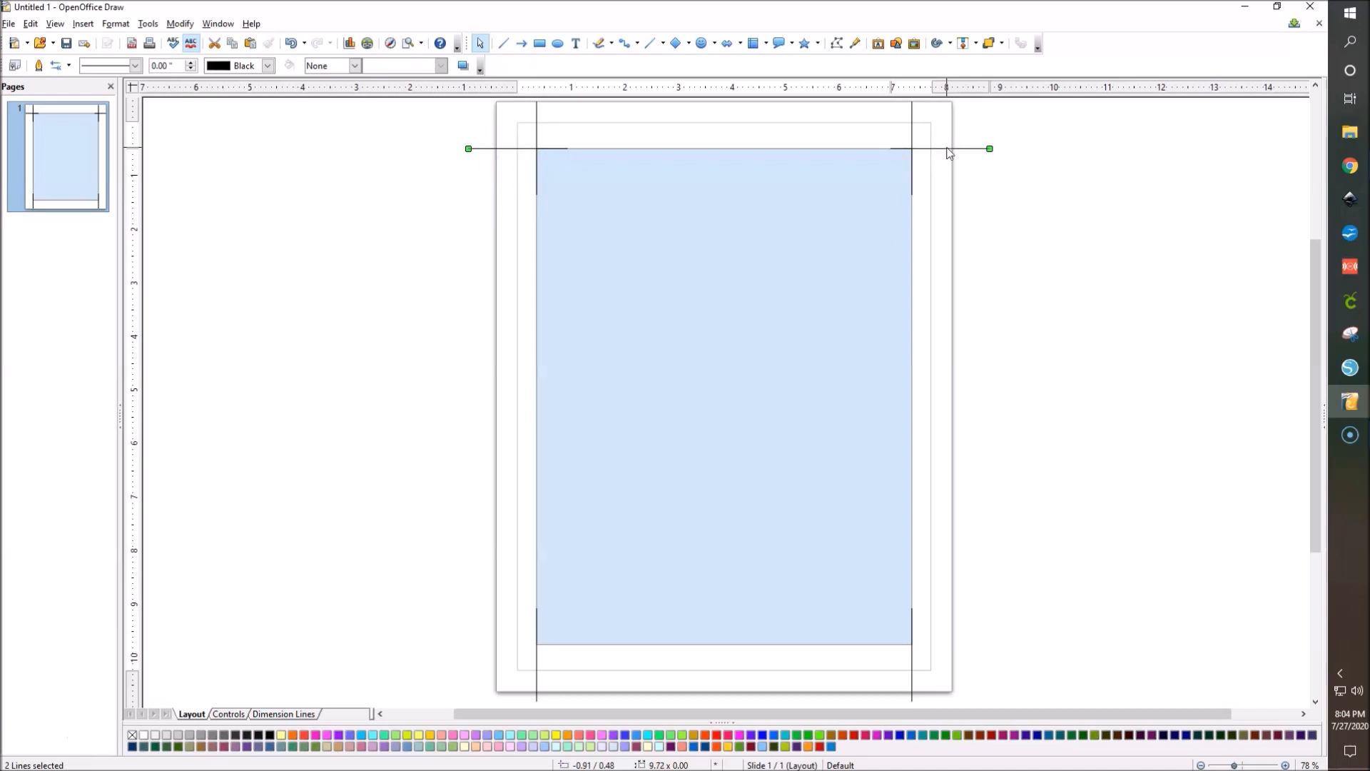
key("Down")
key("Down")
key("Down")
key("Down")
key("Down")
key("Down")
key("Down")
key("Down")
key("Down")
key("Down")
key("Down")
key("Down")
key("Down")
key("Down")
key("Down")
key("Down")
key("Down")
key("Down")
key("Down")
key("Down")
key("Down")
key("Down")
key("Down")
key("Down")
key("Down")
key("Down")
key("Down")
key("Down")
key("Down")
key("Down")
key("Down")
key("Down")
key("Down")
key("Down")
key("Down")
key("Down")
key("Down")
key("Down")
key("Down")
key("Down")
key("Down")
key("Down")
key("Down")
key("Down")
key("Down")
key("Down")
key("Down")
key("Down")
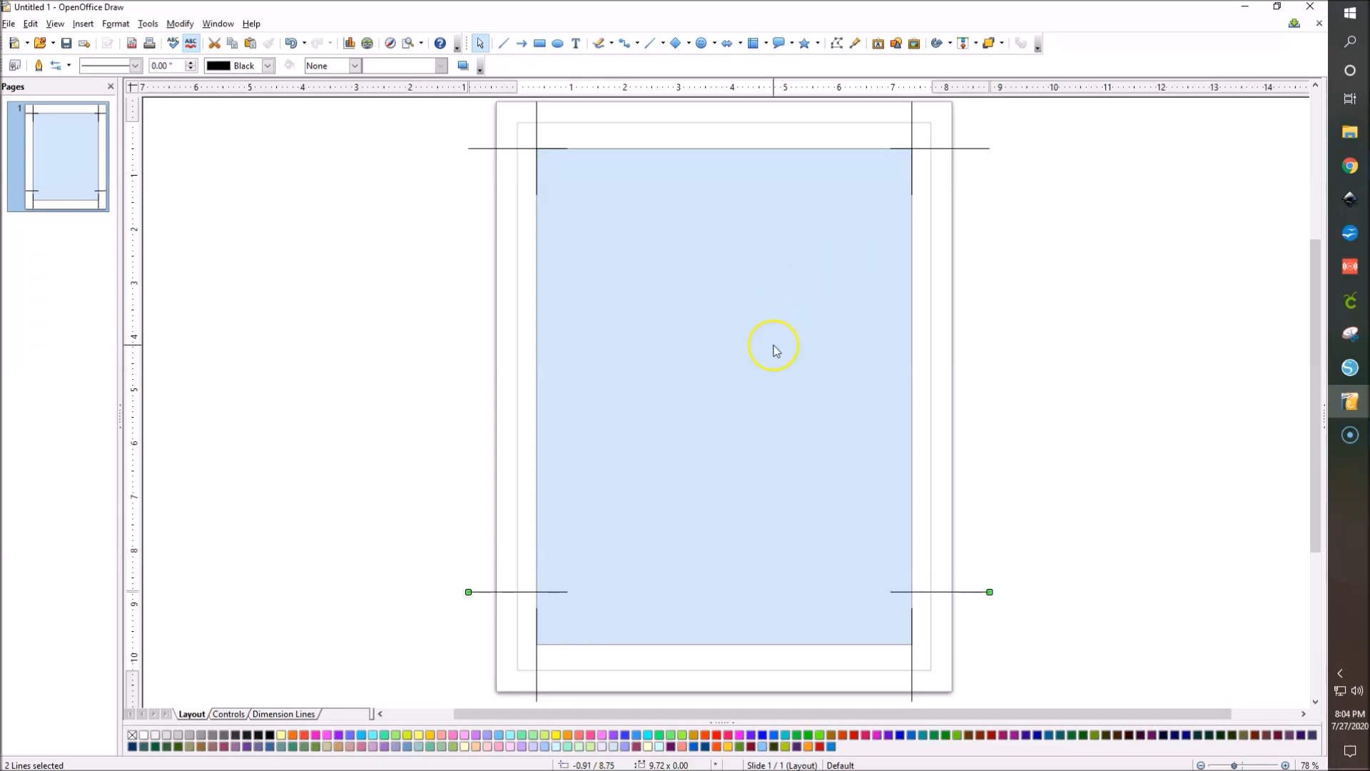
Step: Select the two lower horizontal lines together with the rectangle and align them bottom so the lines sit on its bottom edge
left_click(774, 352, "shift")
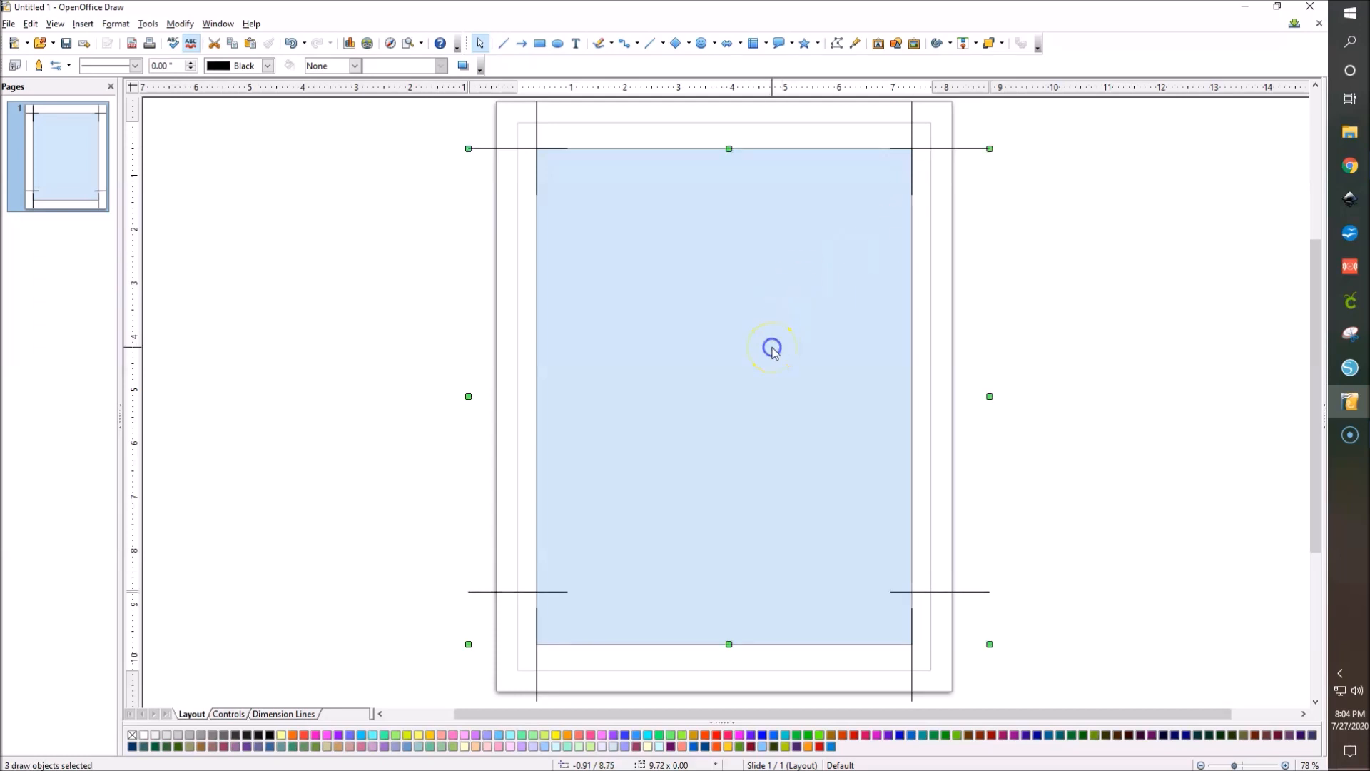
right_click(697, 322)
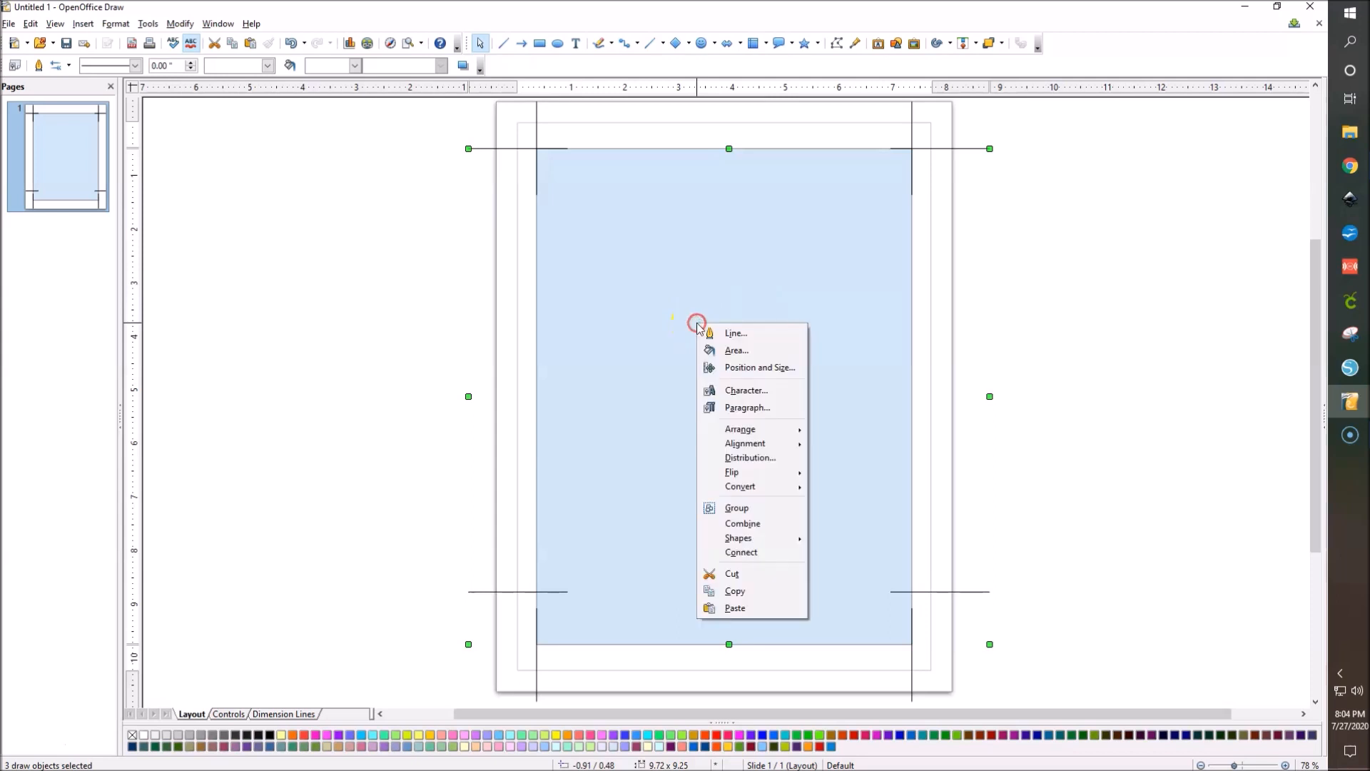
left_click(782, 443)
left_click(848, 535)
left_click(1194, 462)
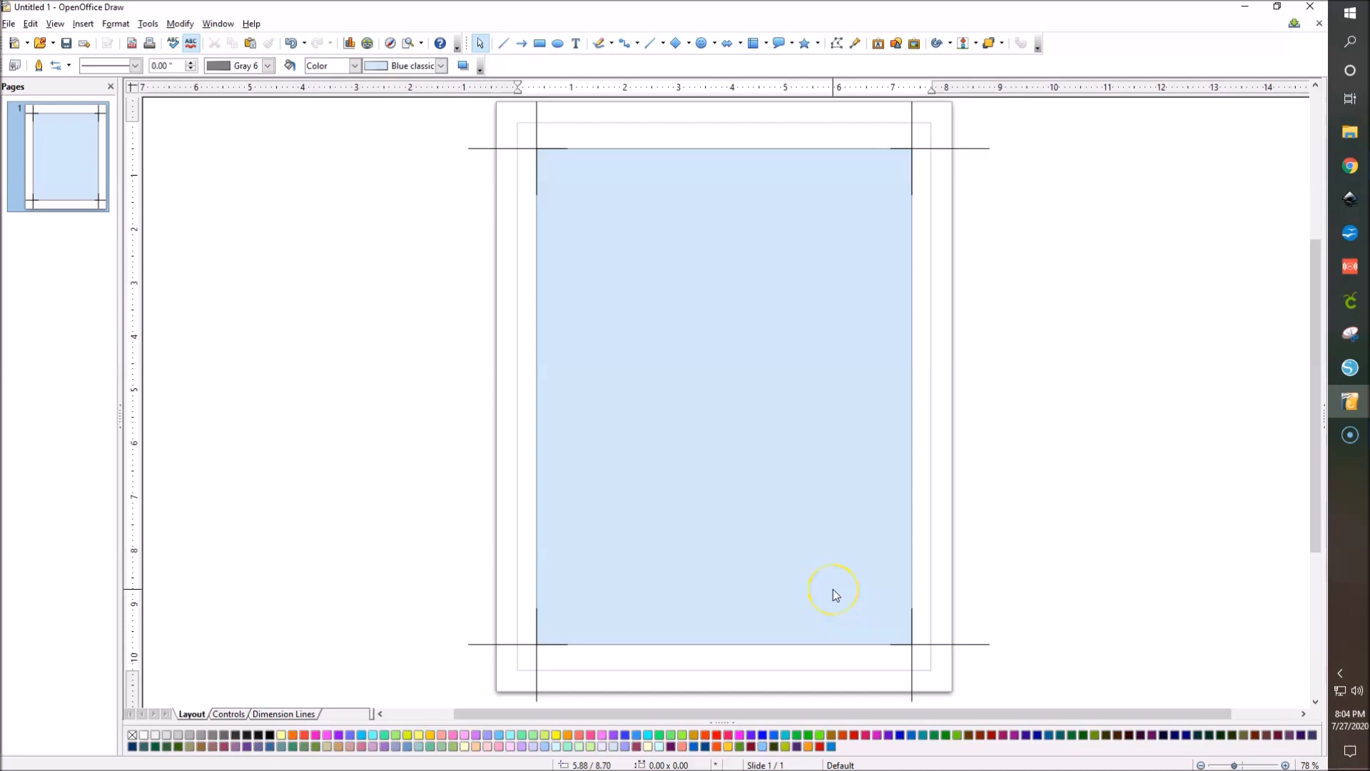
Step: Select all eight horizontal and vertical guide lines at the rectangle's four corners, leaving the rectangle out of the selection
left_click(508, 148)
left_click(537, 134, "shift")
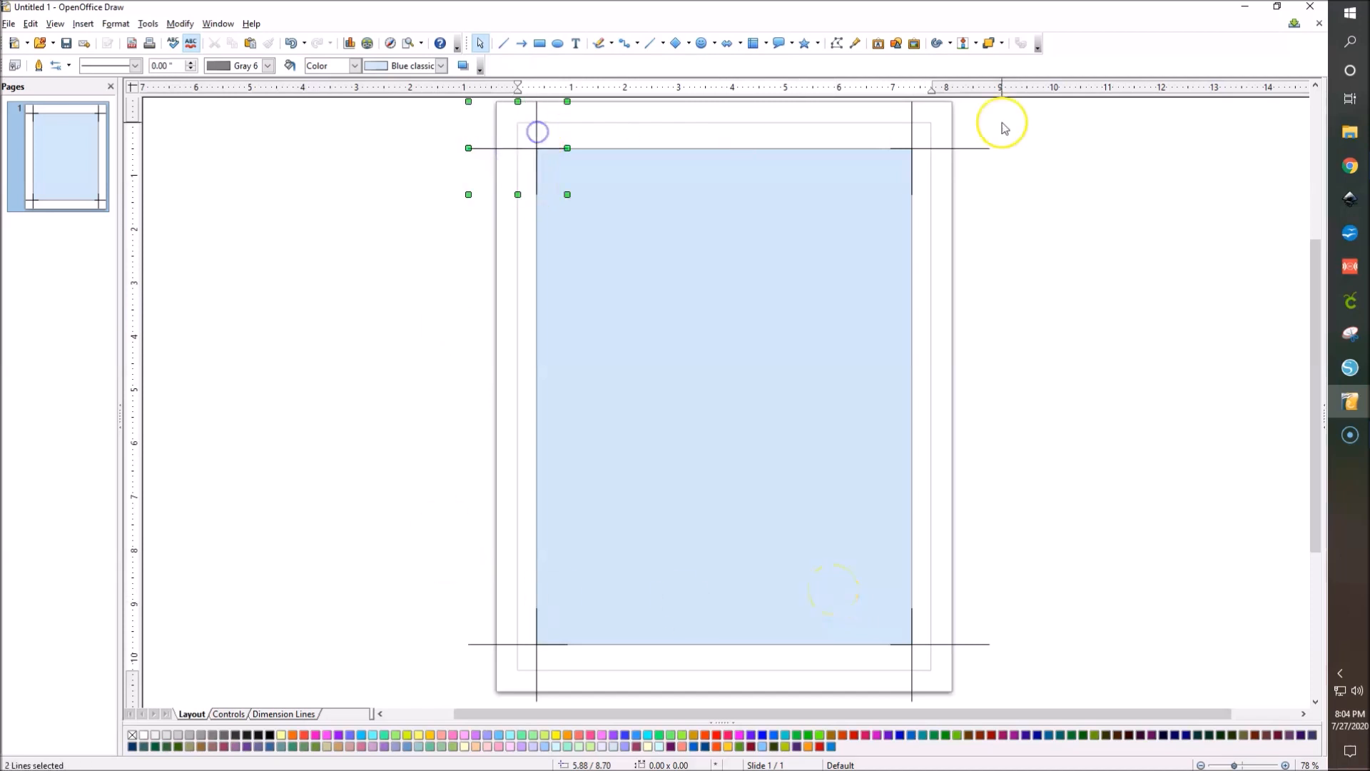
left_click(913, 124, "shift")
left_click(965, 147, "shift")
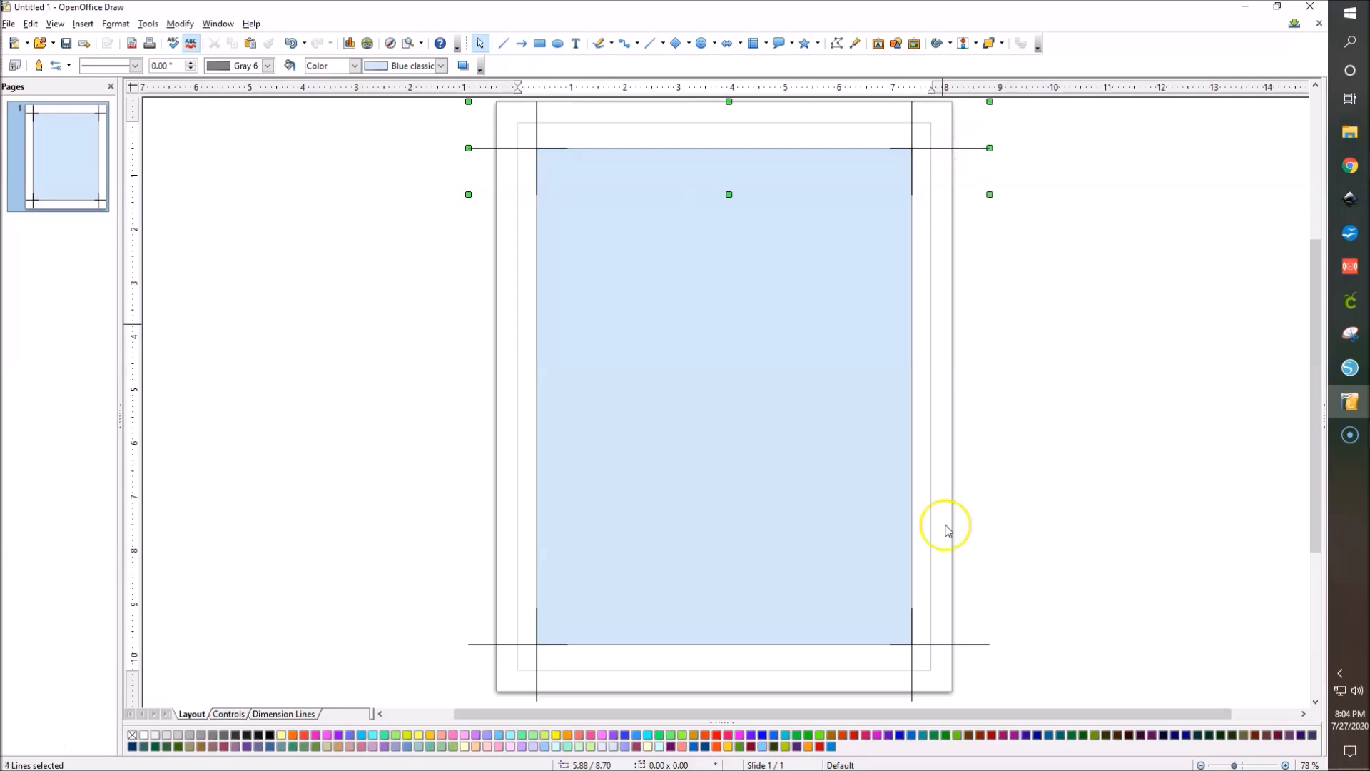
left_click(957, 644, "shift")
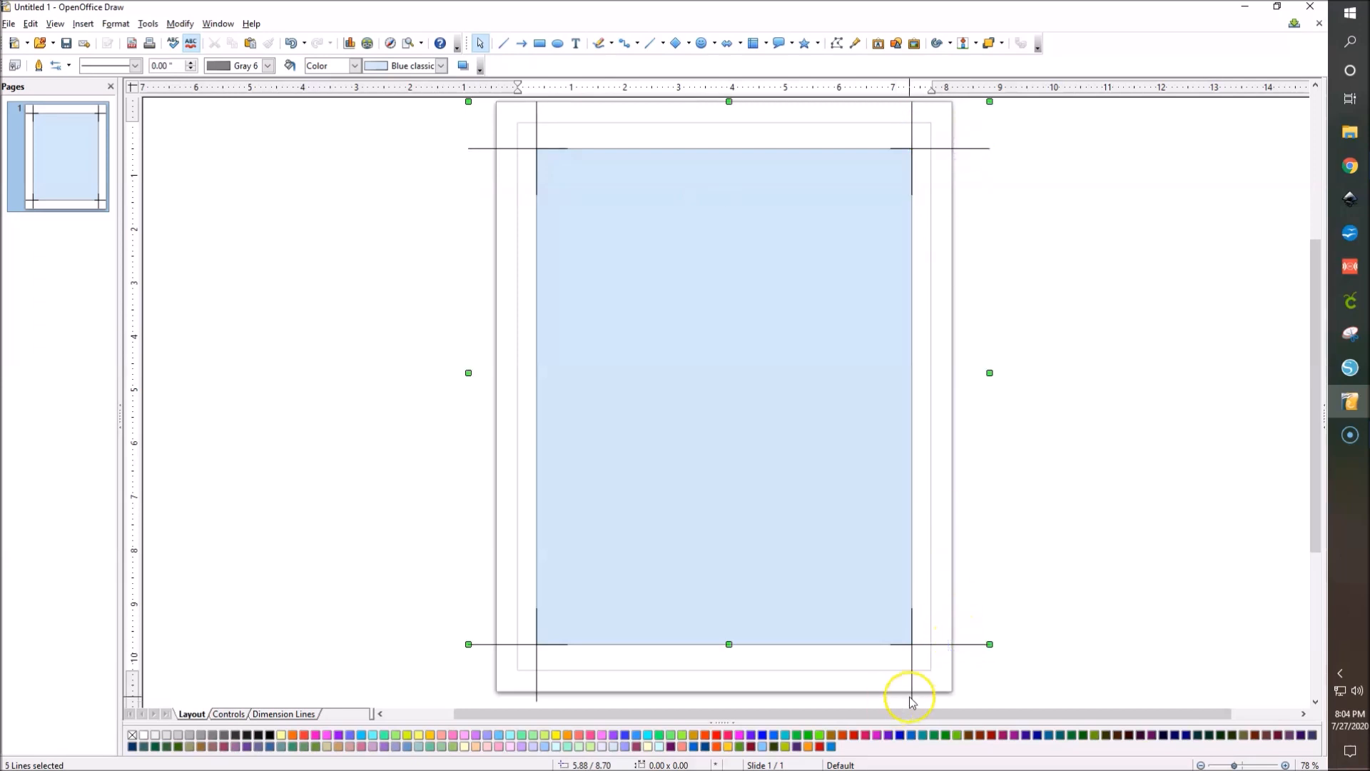
left_click(912, 697, "shift")
left_click(537, 693, "shift")
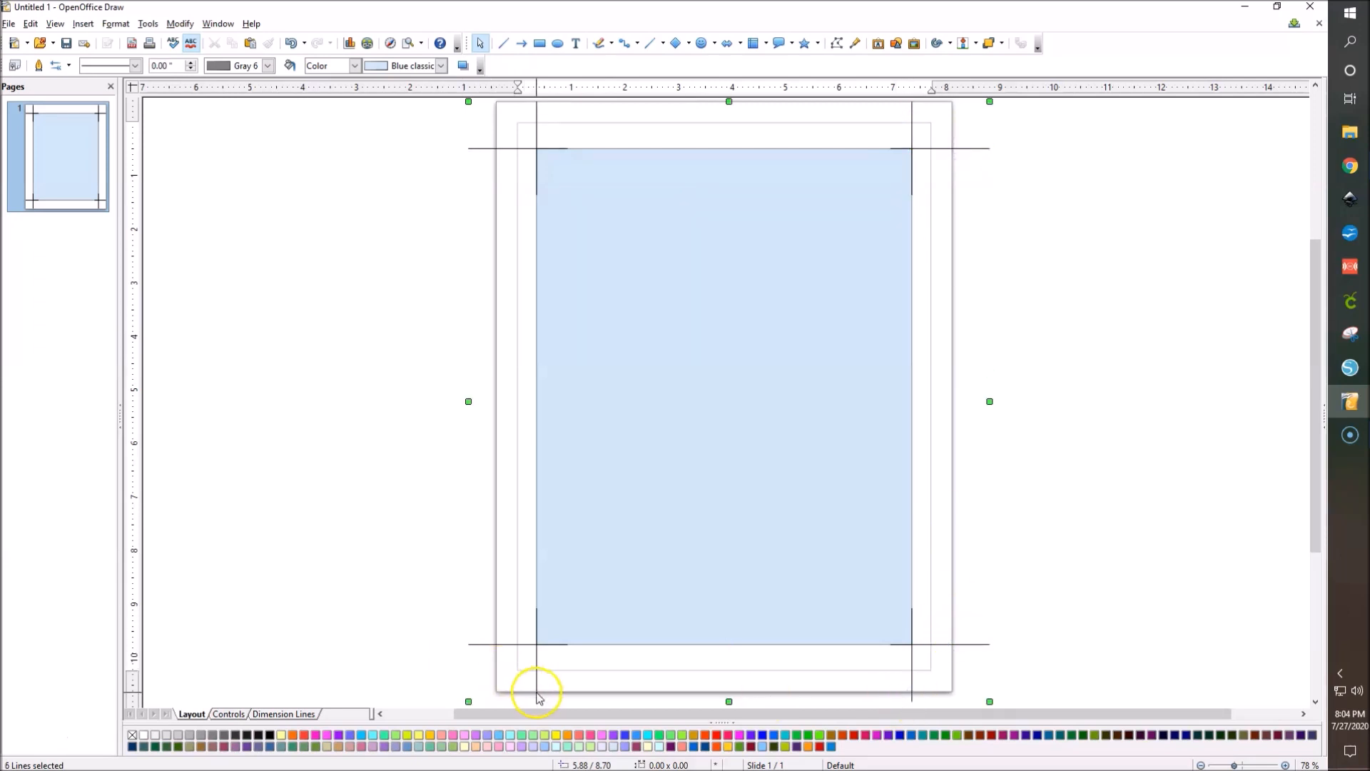
left_click(468, 643, "shift")
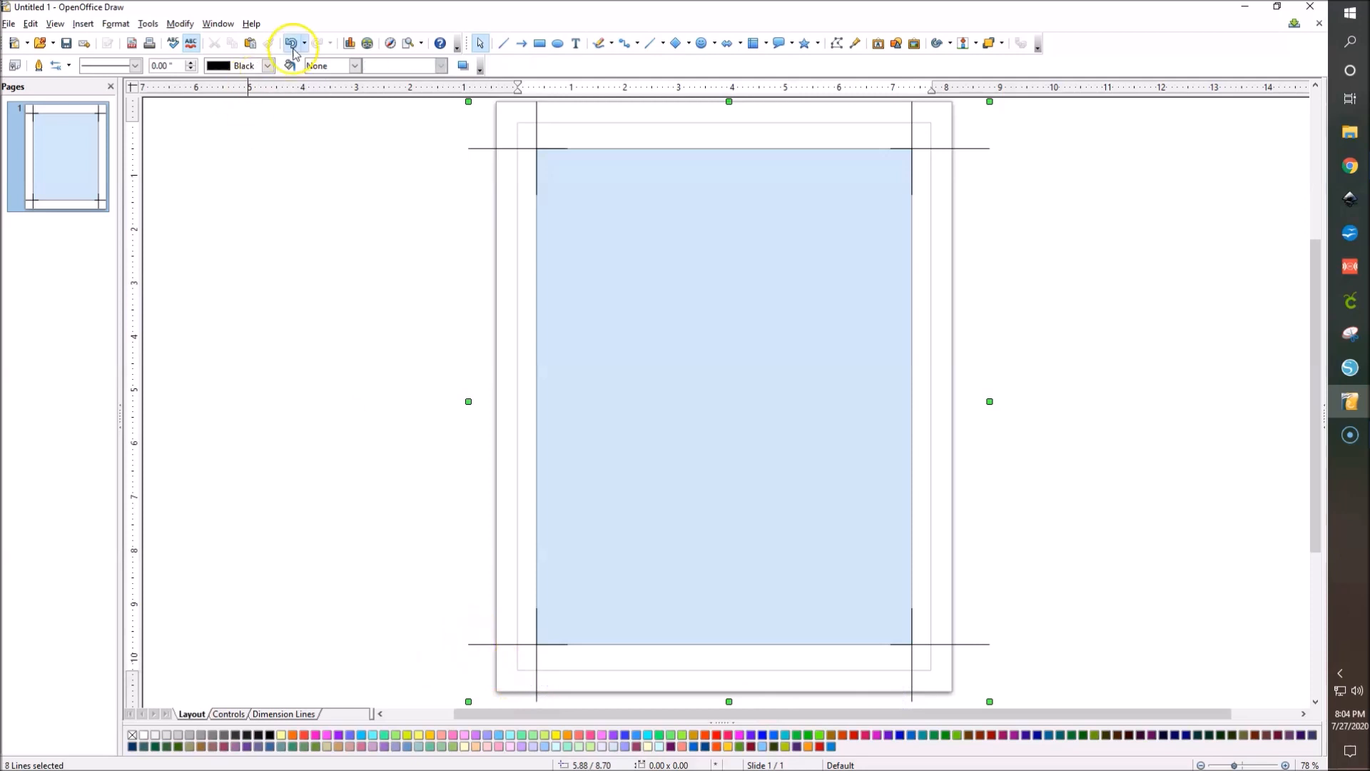
Step: Try a line width of 0.04" on the eight guide lines and return it to 0.00"
left_click(192, 63)
left_click(192, 63)
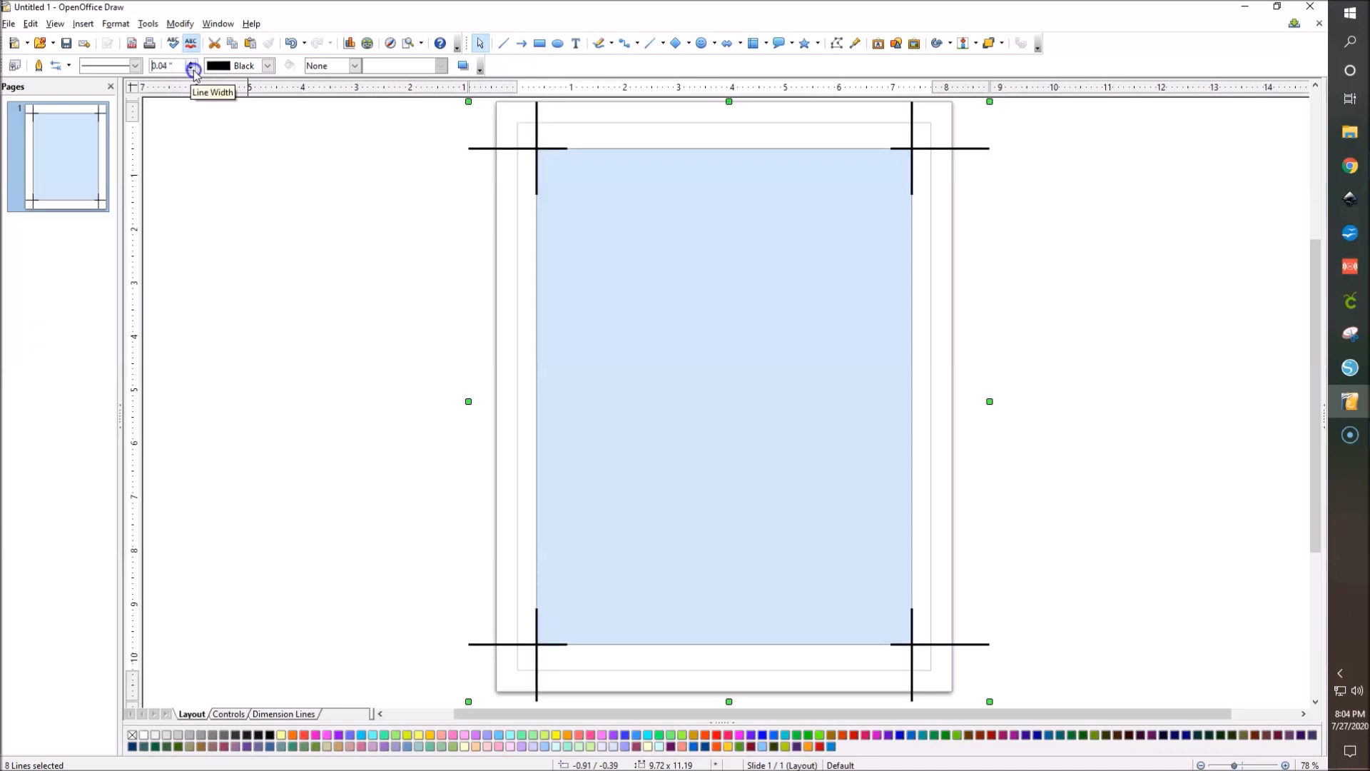
left_click(191, 68)
left_click(191, 68)
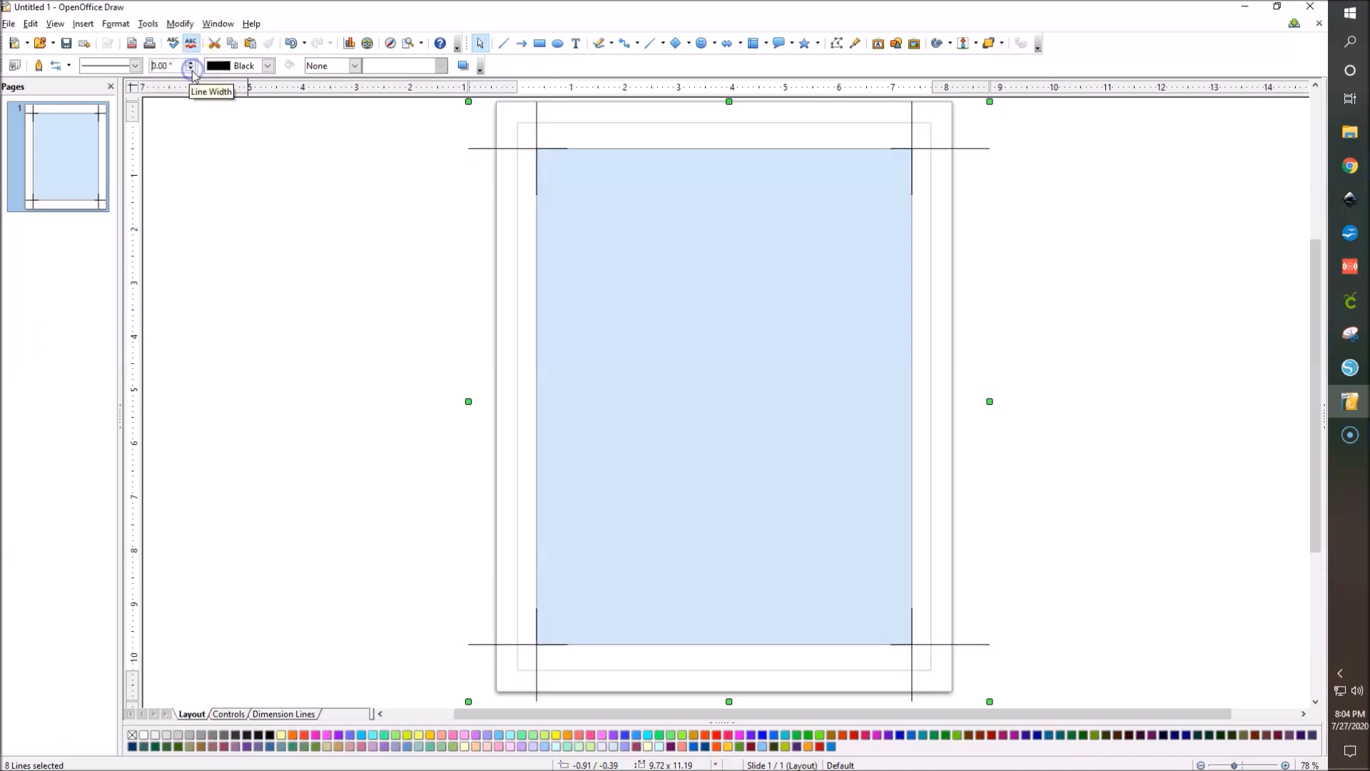
Step: Set the eight guide lines to a width of 0.01" and the line color Gray 4
left_click(167, 65)
key("BackSpace")
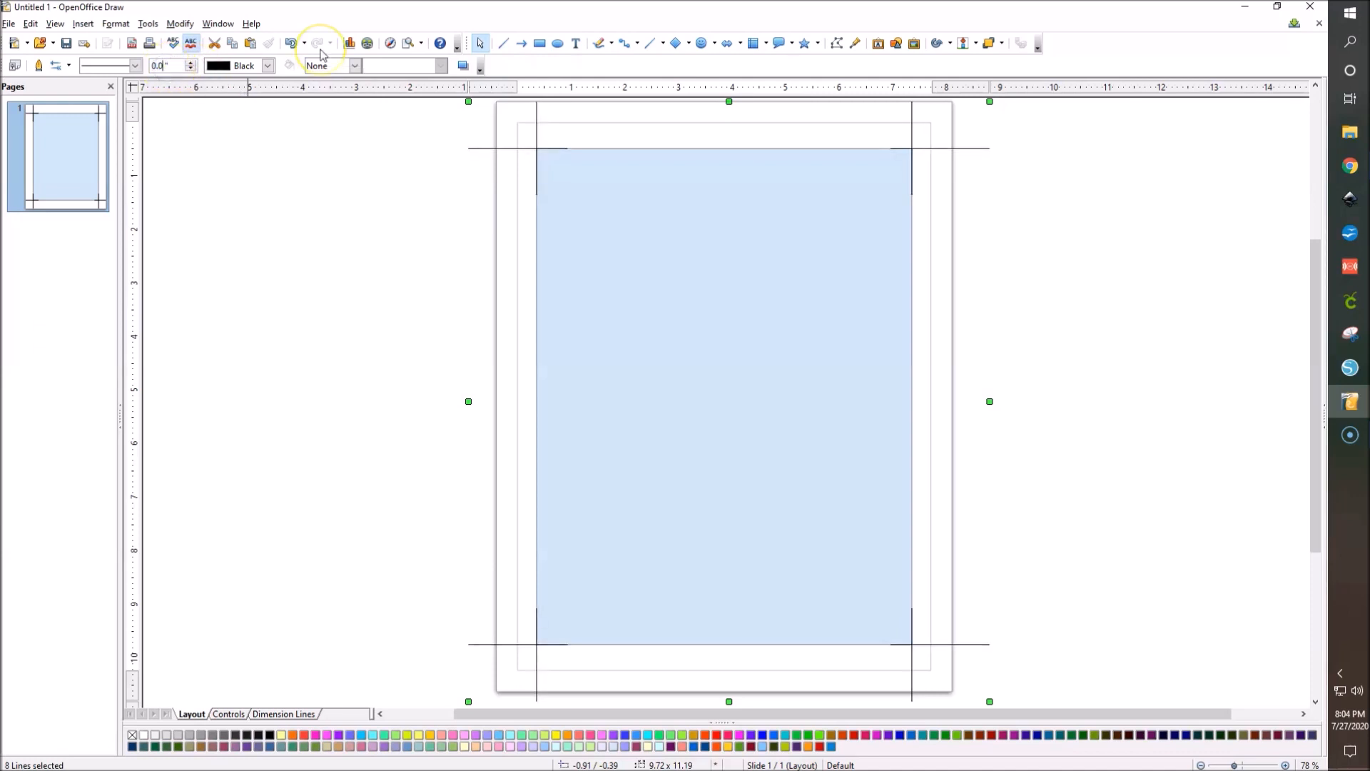
left_click(267, 67)
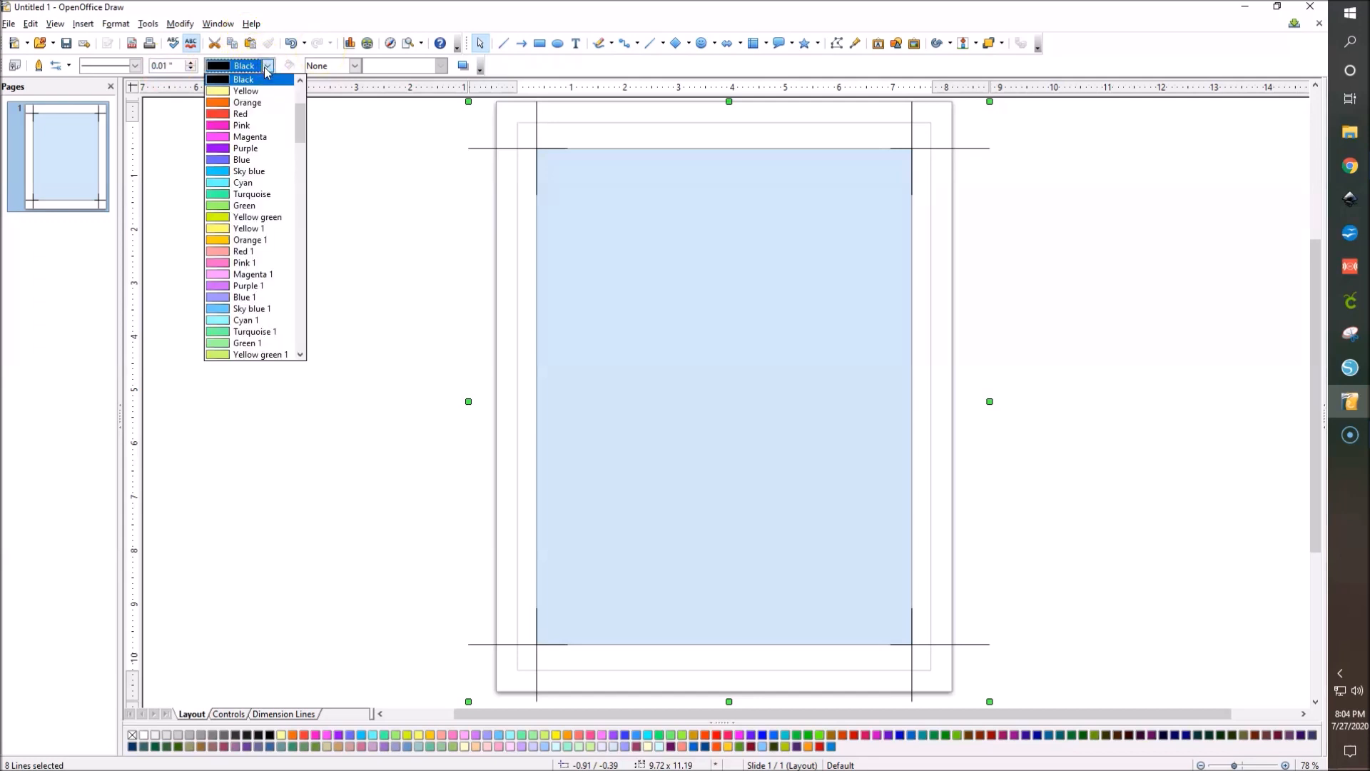
scroll(276, 128, "up", 4)
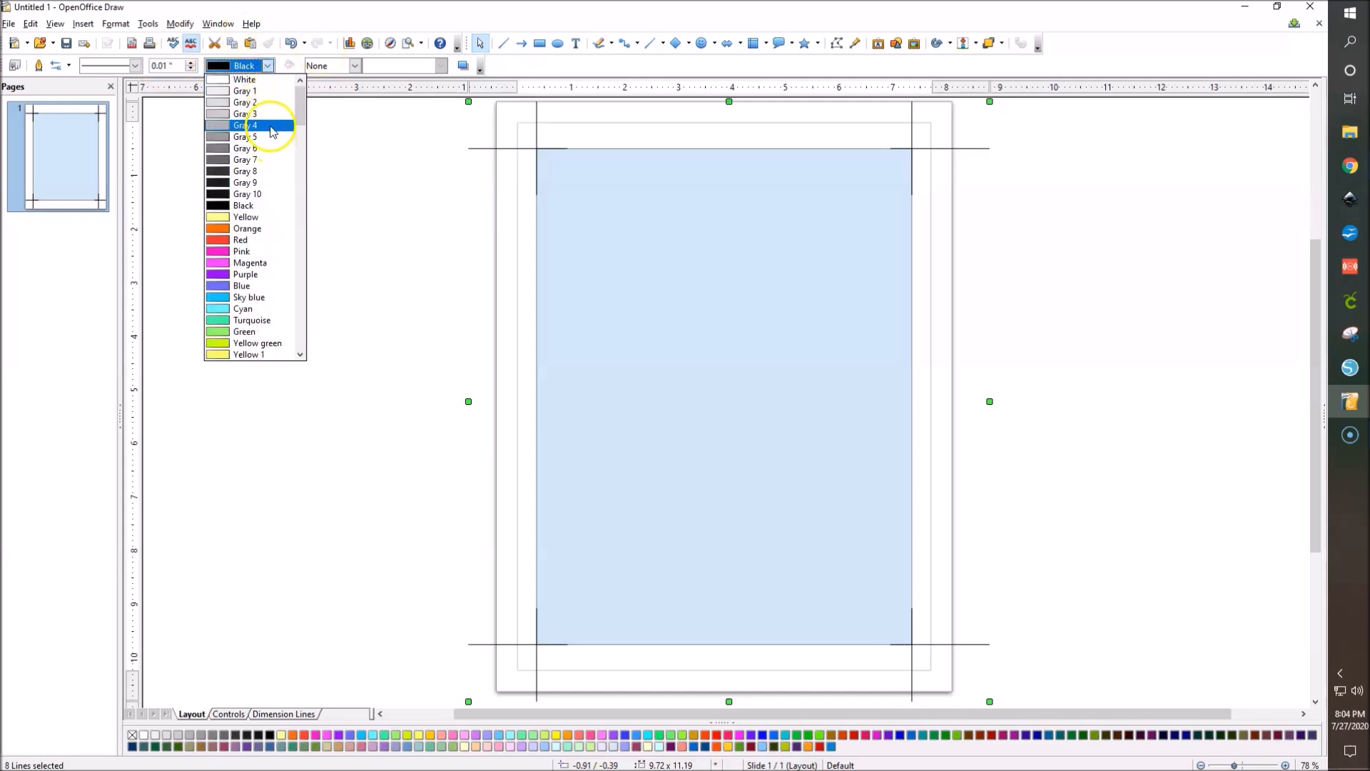
left_click(271, 127)
left_click(327, 187)
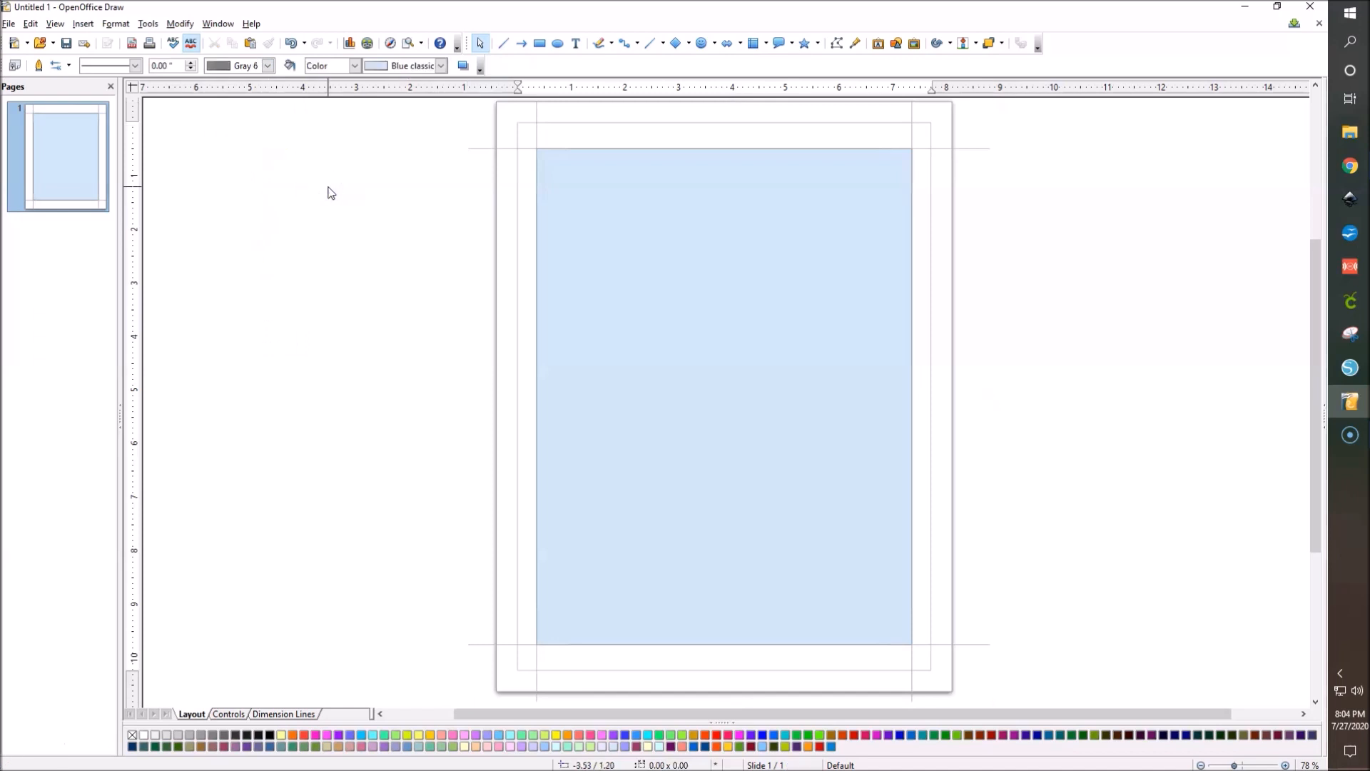
Step: Select all eight guide lines at the rectangle's corners again and change their line color to Gray 3
left_click(538, 134)
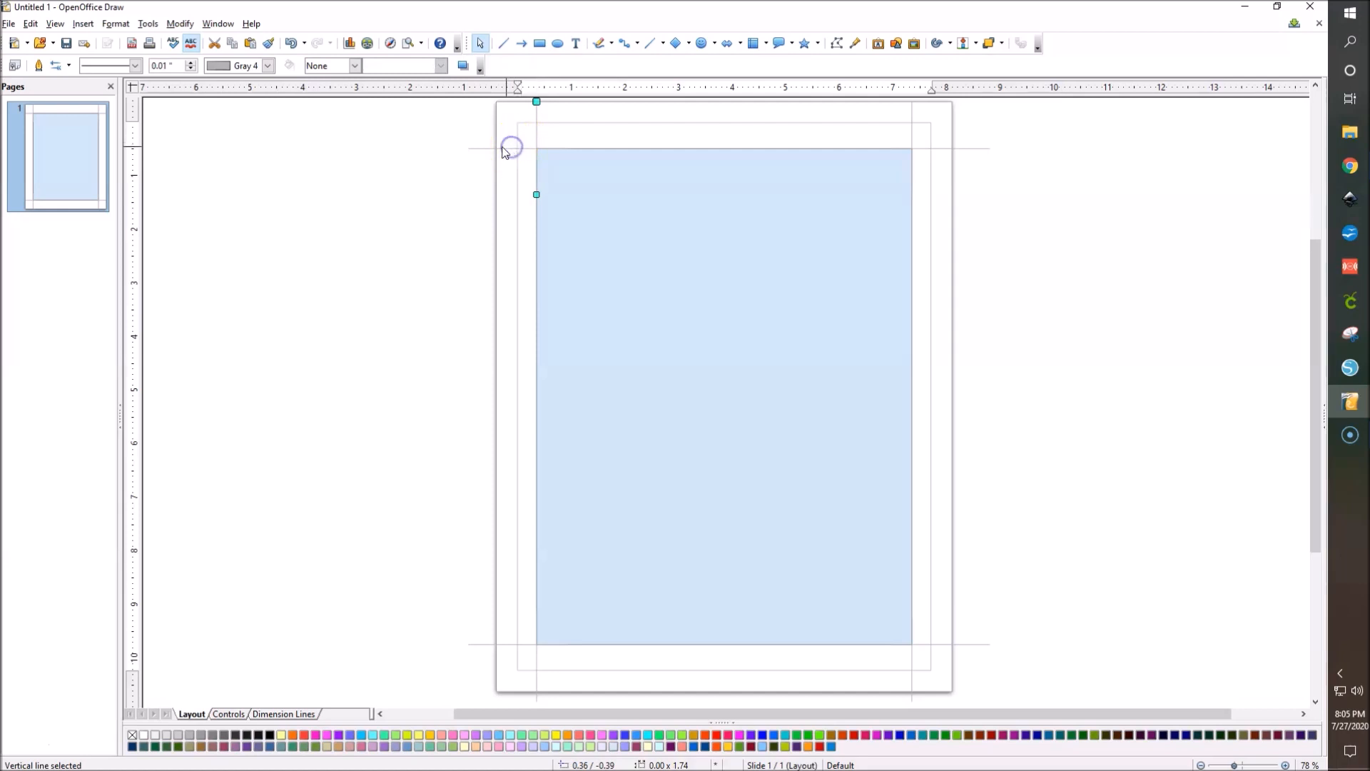
left_click(493, 148, "shift")
left_click(493, 645, "shift")
left_click(536, 701, "shift")
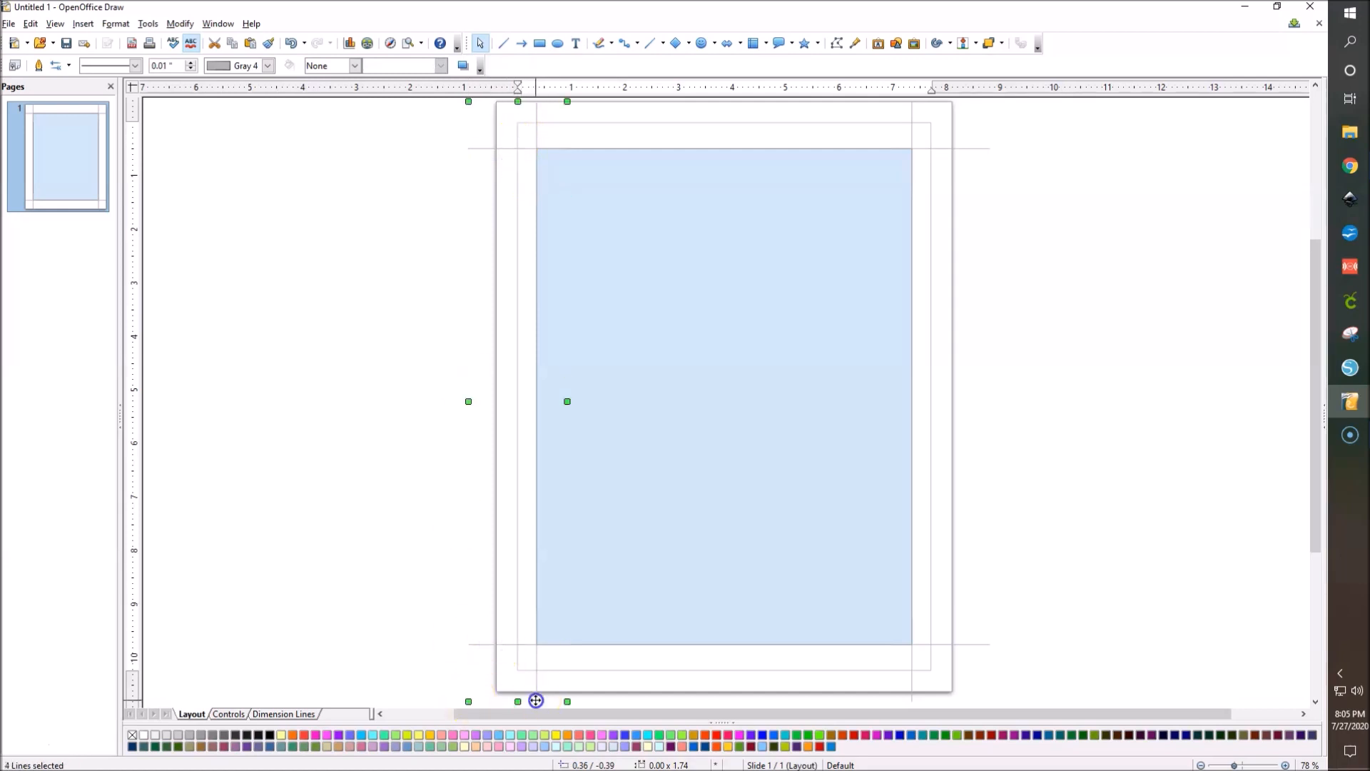
left_click(913, 688, "shift")
left_click(963, 645, "shift")
left_click(913, 118, "shift")
left_click(912, 119, "shift")
left_click(268, 66)
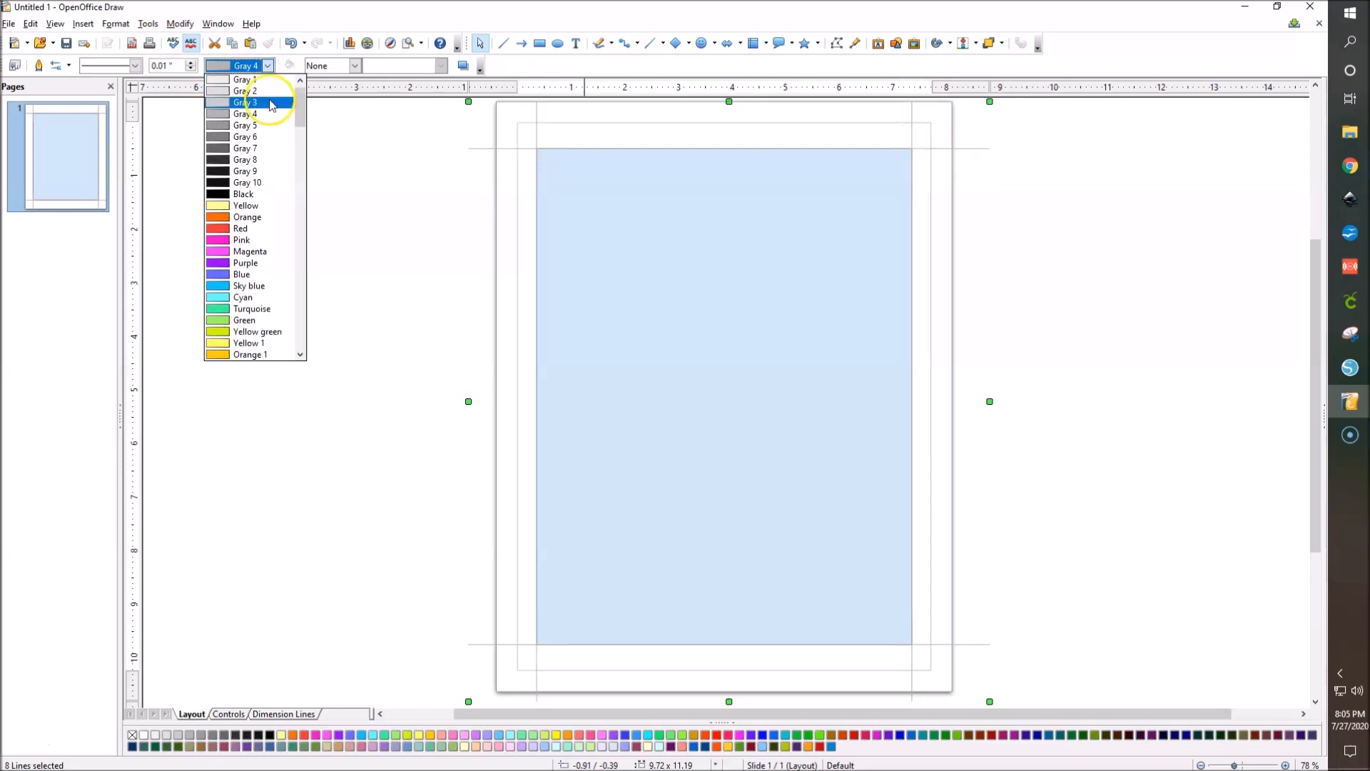
left_click(271, 102)
left_click(294, 275)
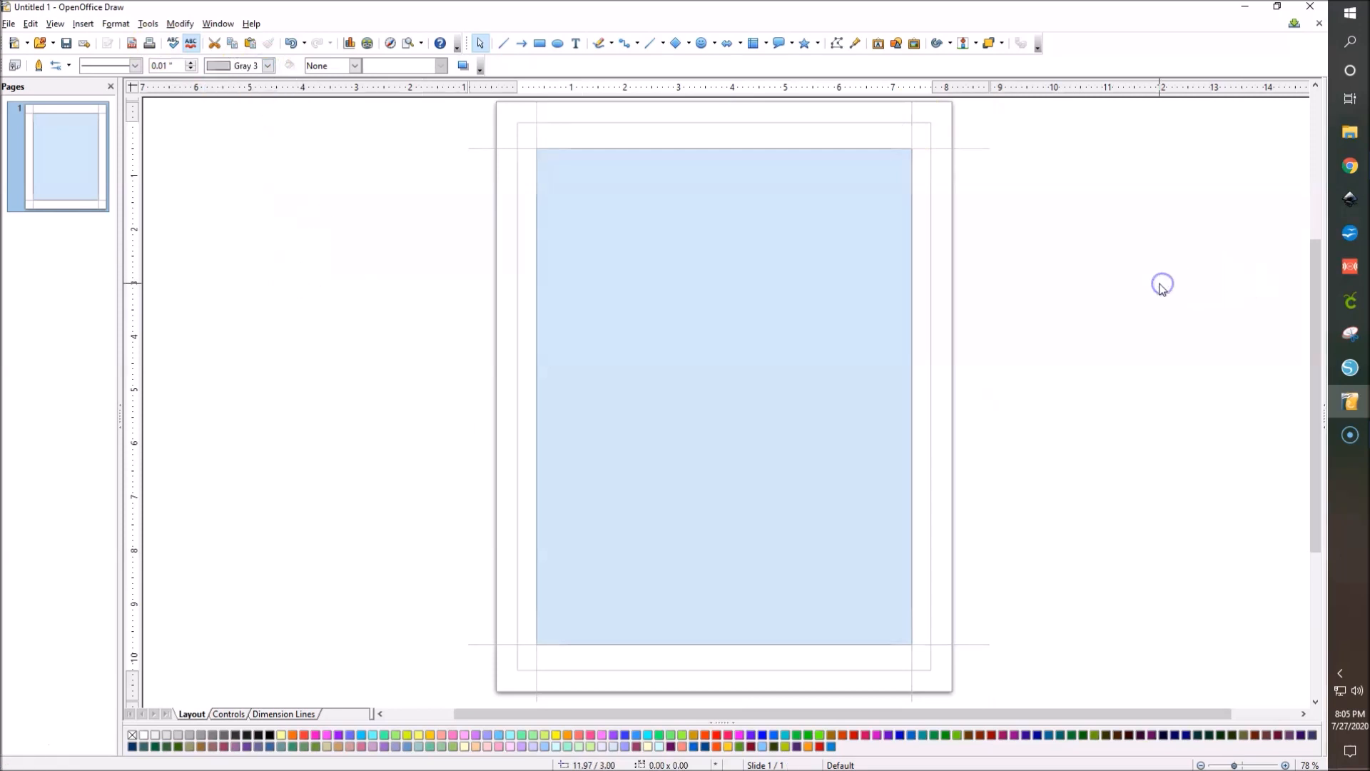
Step: Select the blue rectangle and set its area fill to None
left_click(715, 322)
left_click(935, 314)
left_click(758, 317)
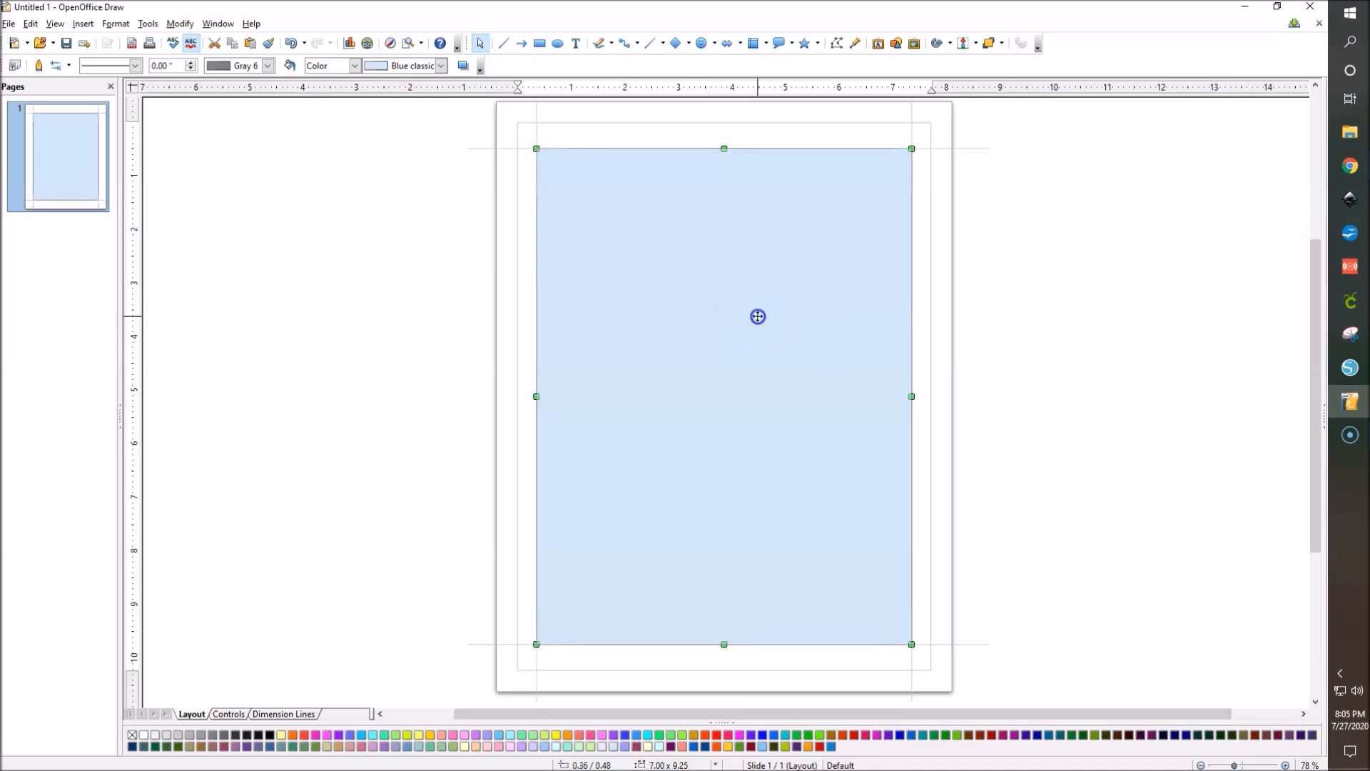
left_click(355, 66)
left_click(317, 78)
left_click(301, 359)
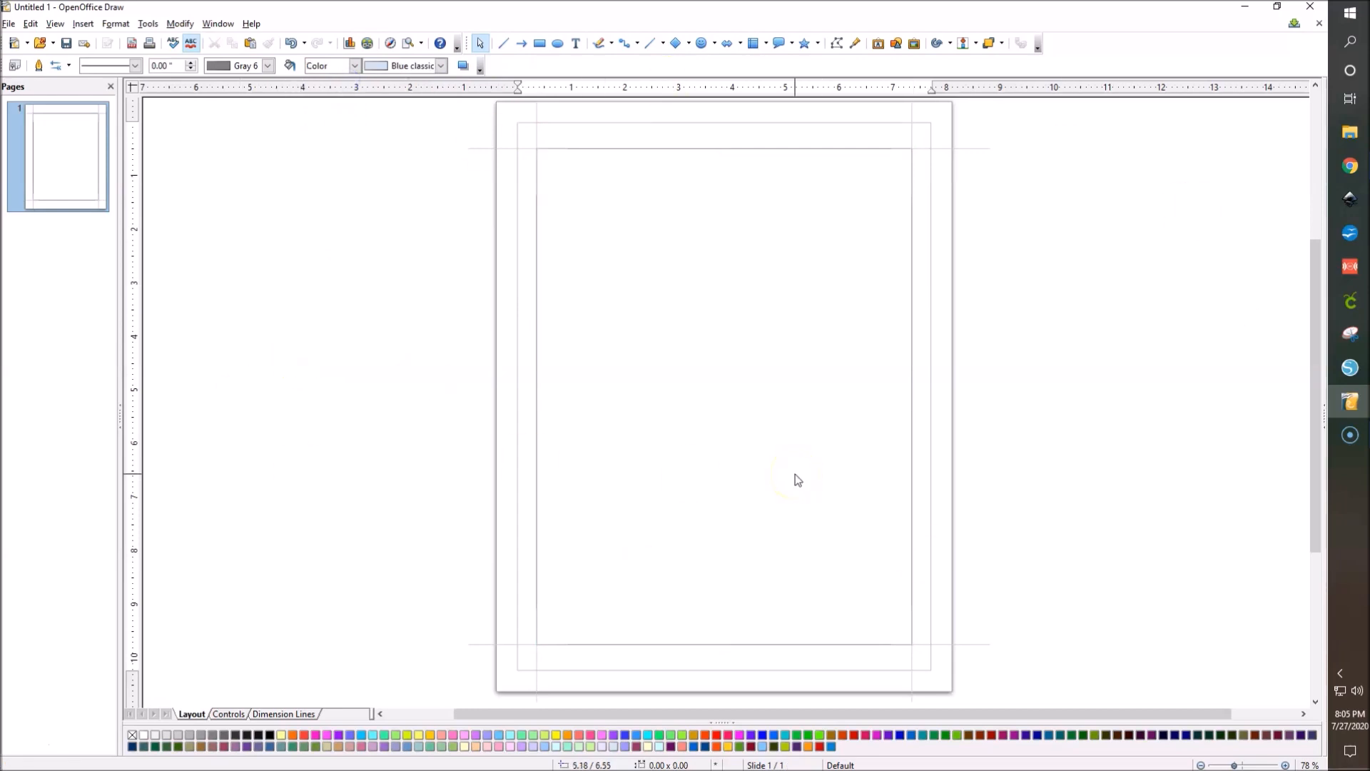
left_click(674, 148)
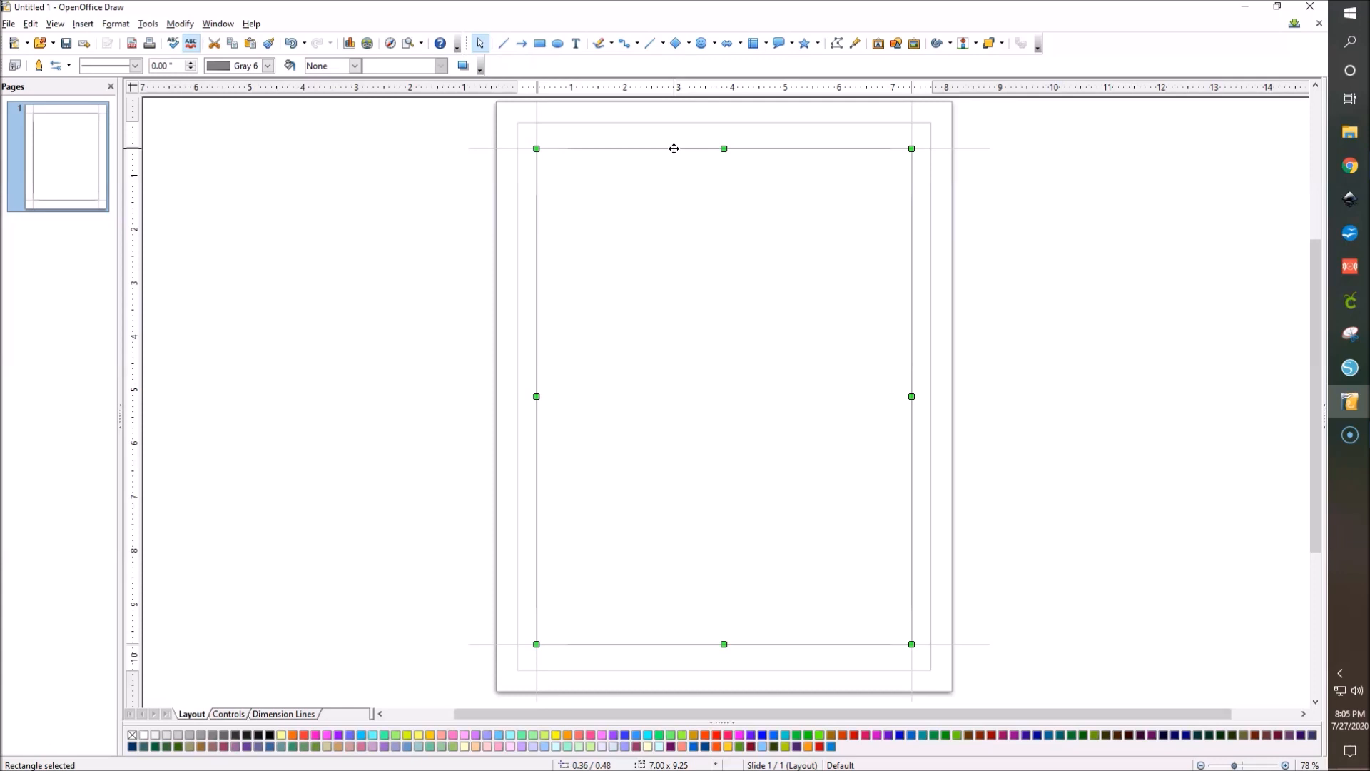
left_click(576, 44)
left_click(564, 135)
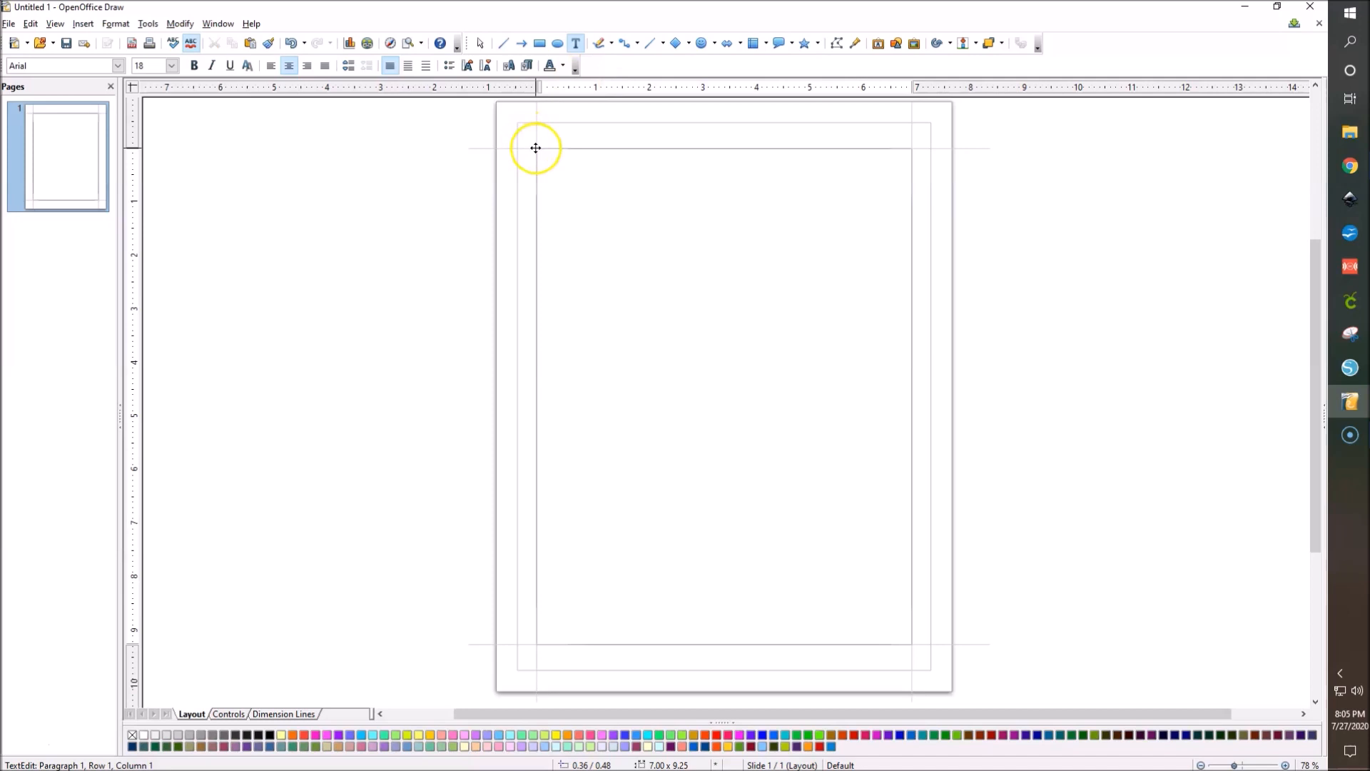
left_click(575, 44)
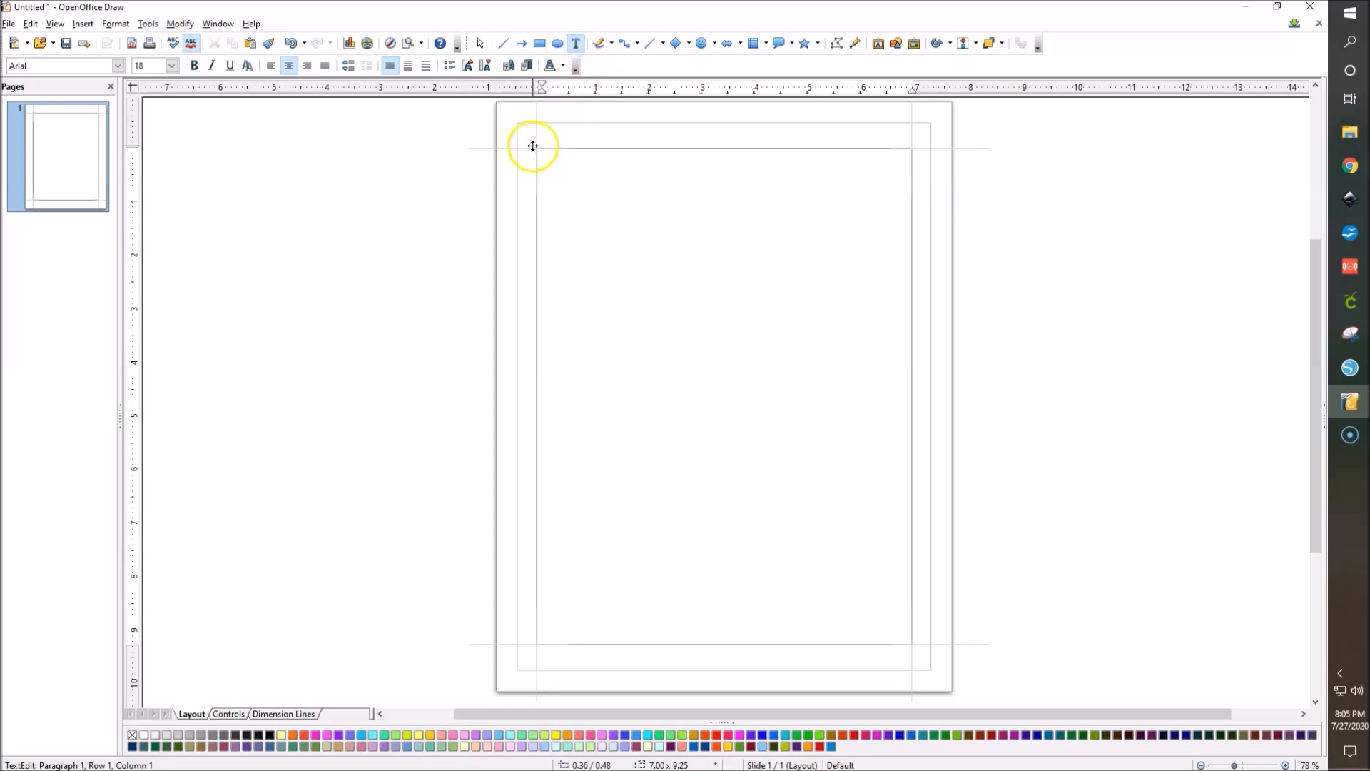
left_click_drag(361, 178, 581, 436)
left_click(578, 195)
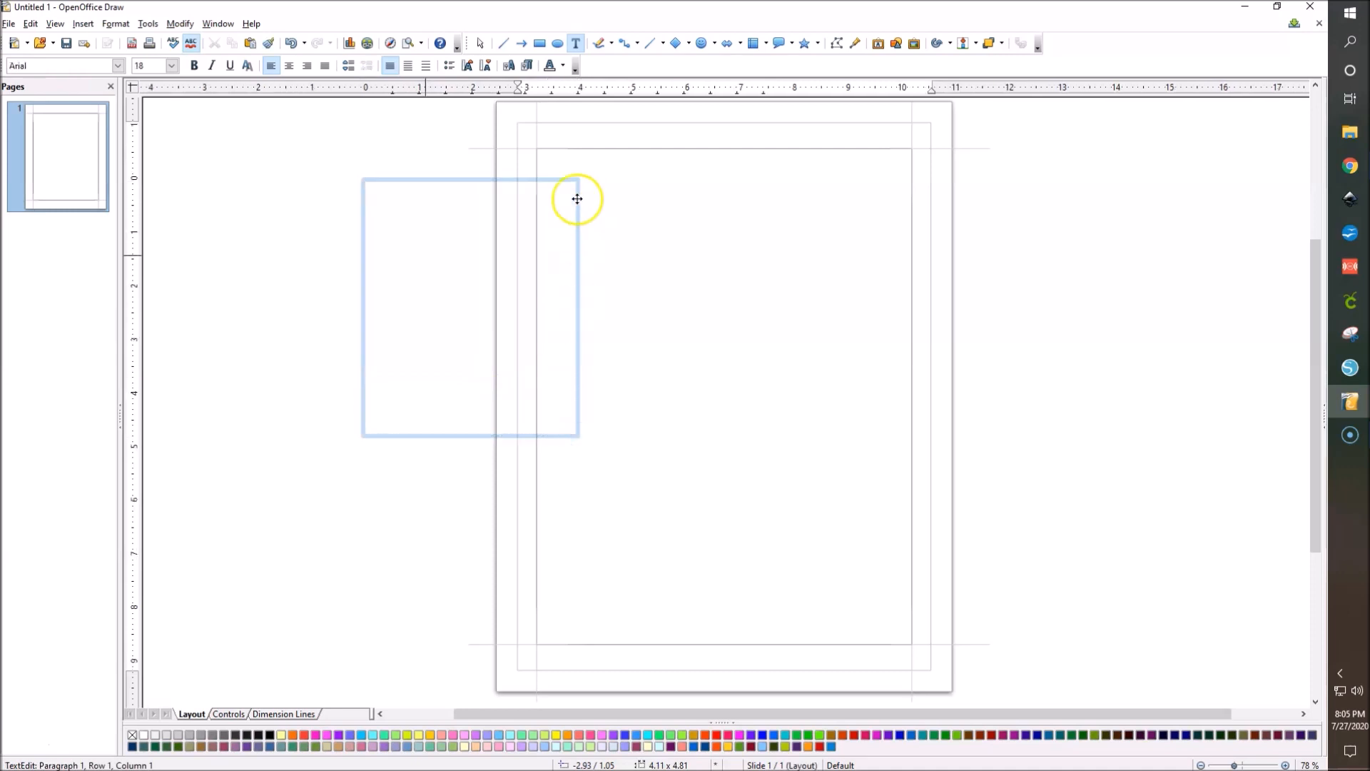
Step: Draw a text frame of about 7.02 × 9.23 inches over the rectangle and enter a row of periods in it
left_click(576, 44)
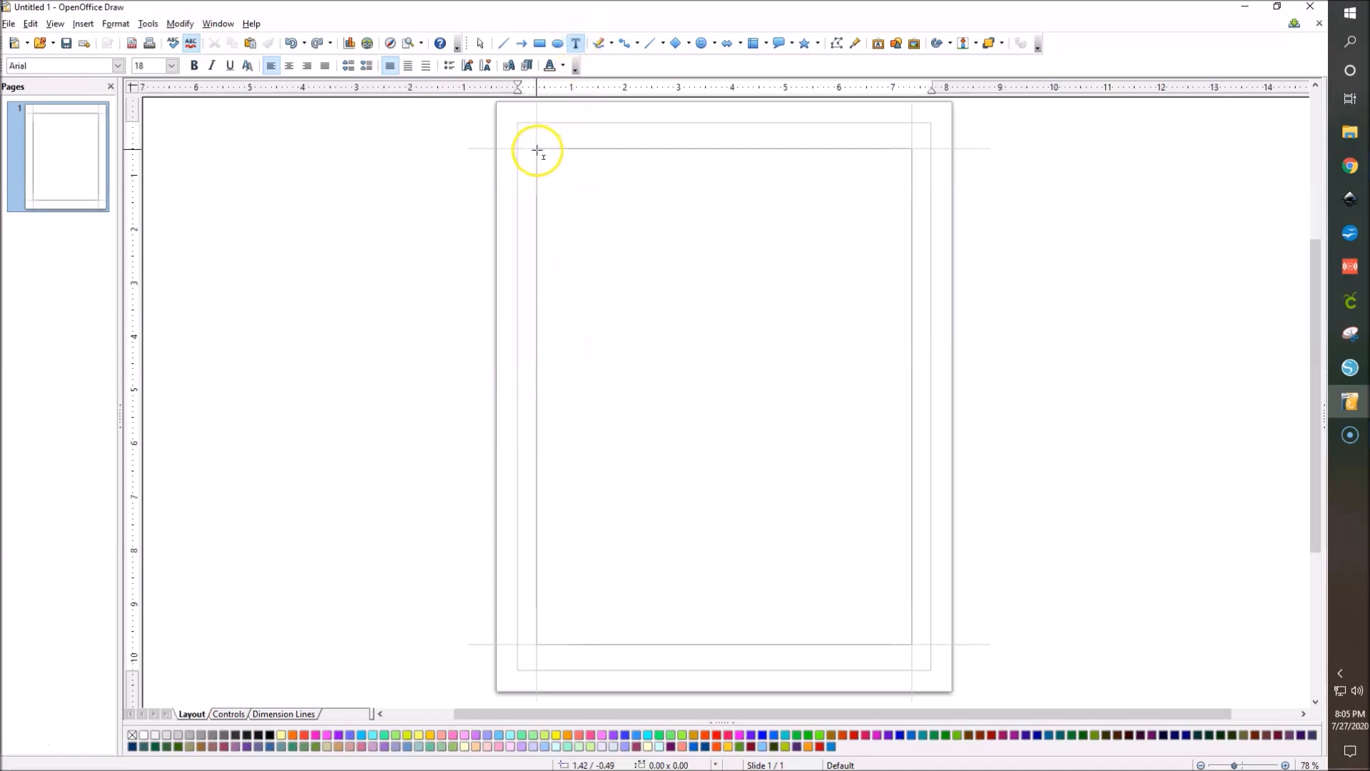
left_click_drag(537, 149, 913, 644)
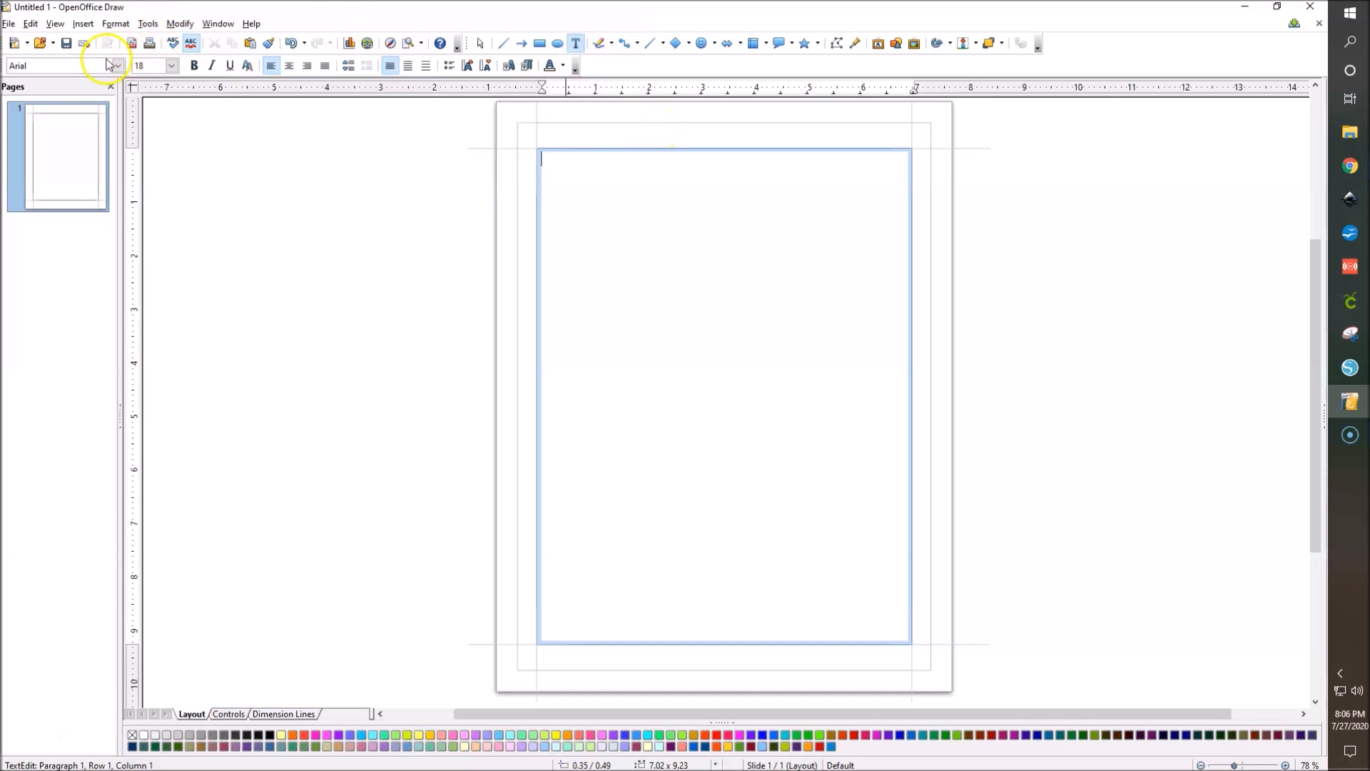
type(">")
key("BackSpace")
type(".......")
Step: Select all the periods in the text frame and set their font size to 12
key("shift+Left")
key("shift+Left")
key("shift+Left")
key("shift+Left")
key("shift+Left")
key("shift+Left")
key("shift+Left")
key("shift+Left")
key("shift+Left")
key("shift+Left")
key("shift+Left")
key("shift+Left")
key("shift+Left")
key("shift+Left")
key("shift+Left")
key("shift+Left")
key("shift+Left")
key("shift+Left")
key("shift+Left")
key("shift+Left")
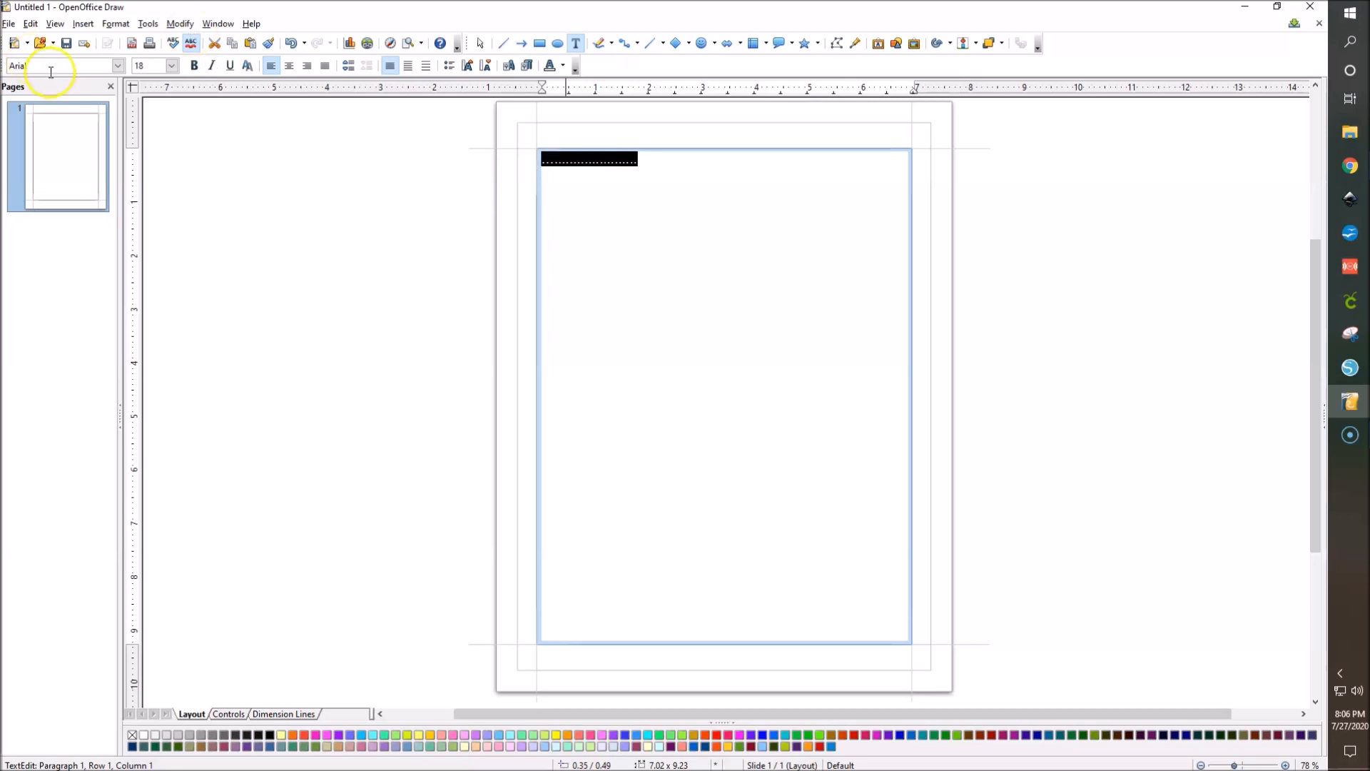
left_click_drag(161, 66, 90, 66)
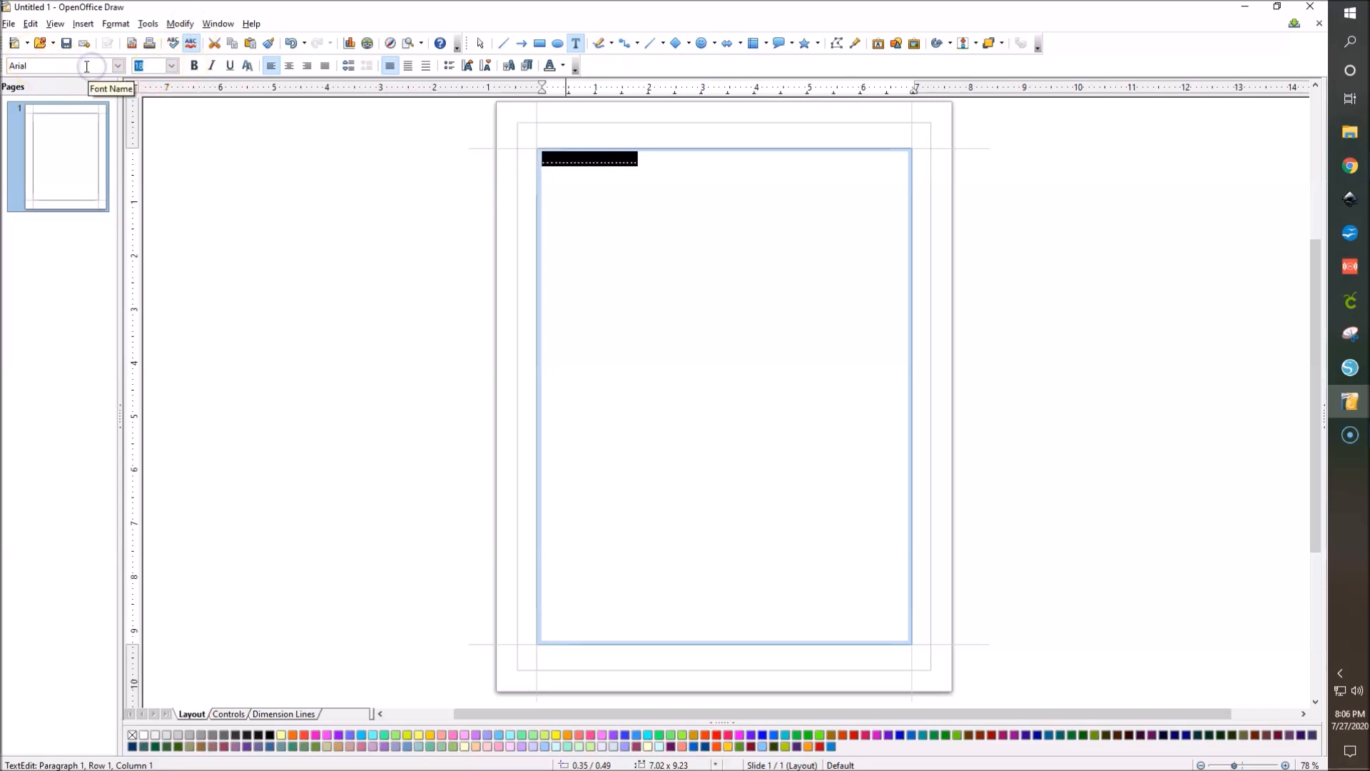
type("12")
key("Return")
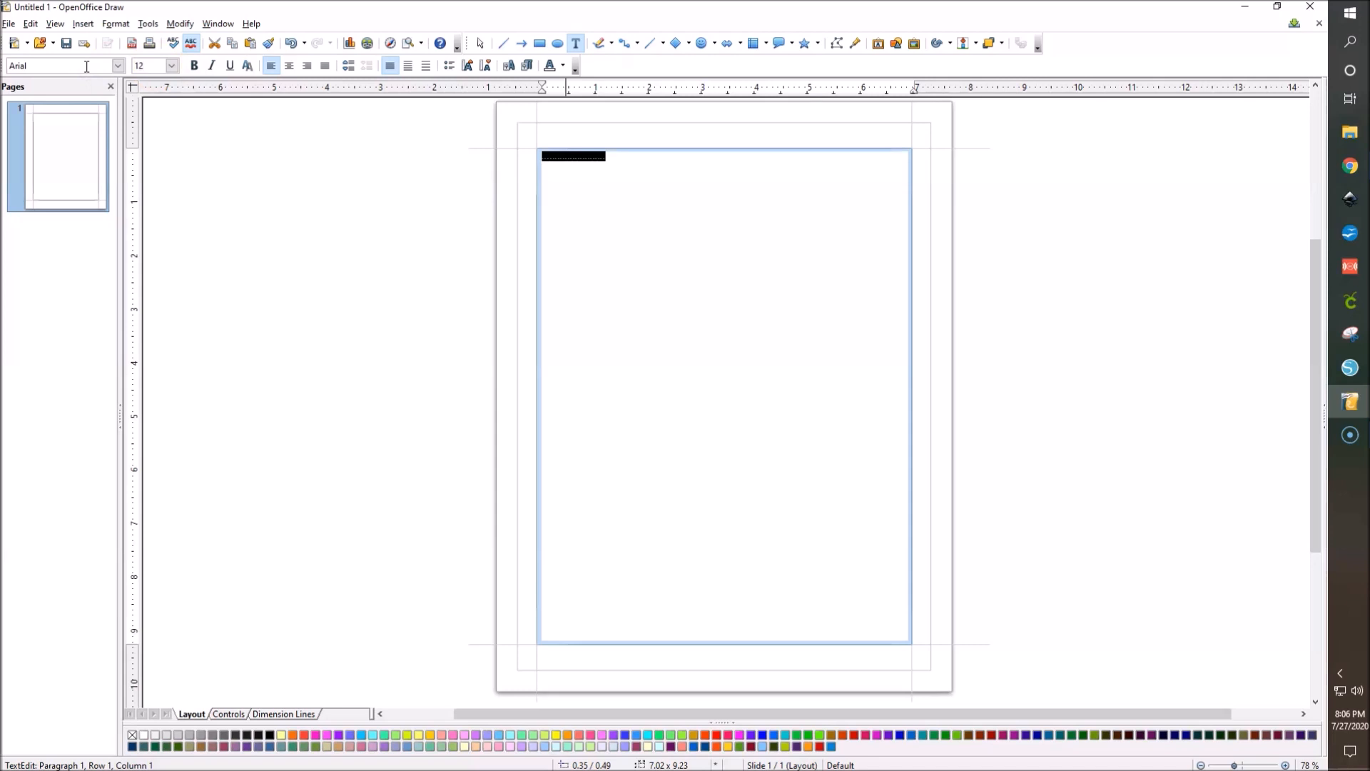
Step: Set the character spacing of the selected periods to Expanded by 10.2 pt
right_click(583, 161)
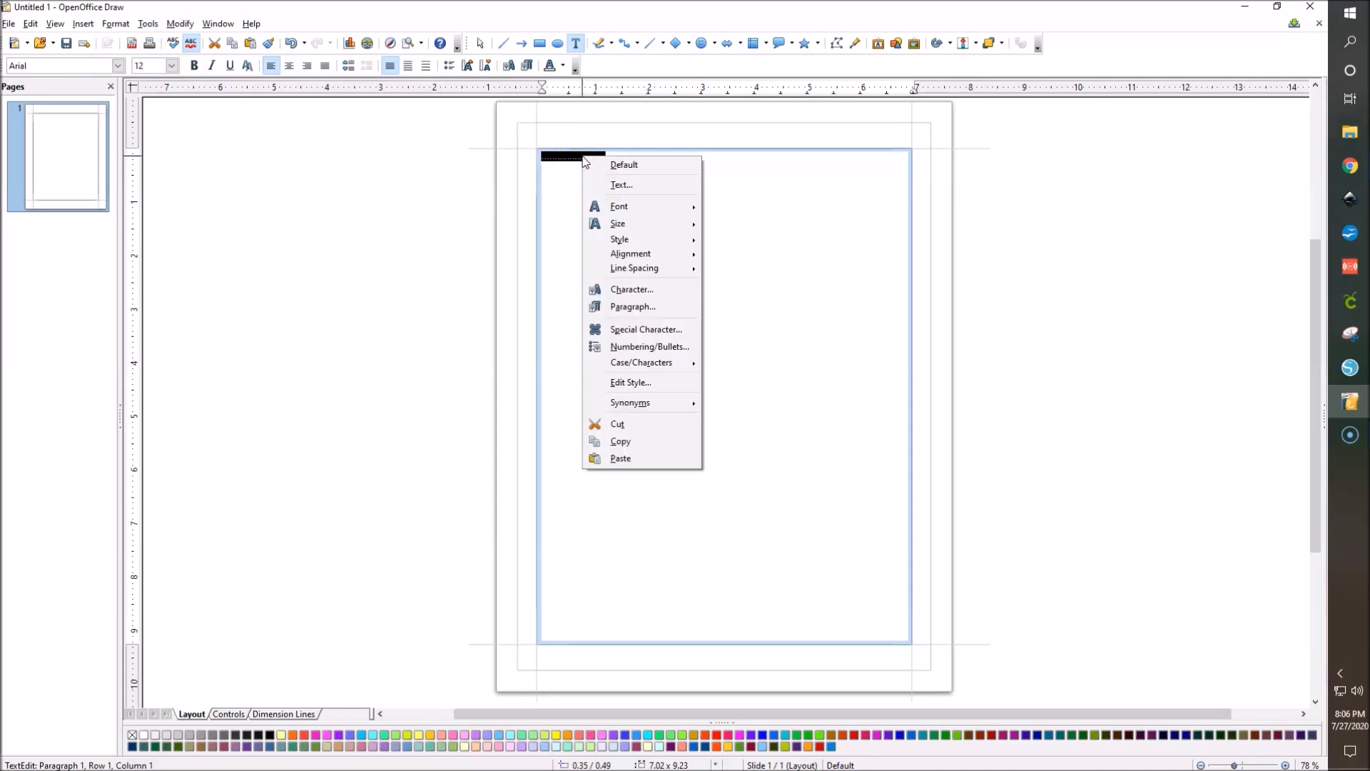
left_click(631, 289)
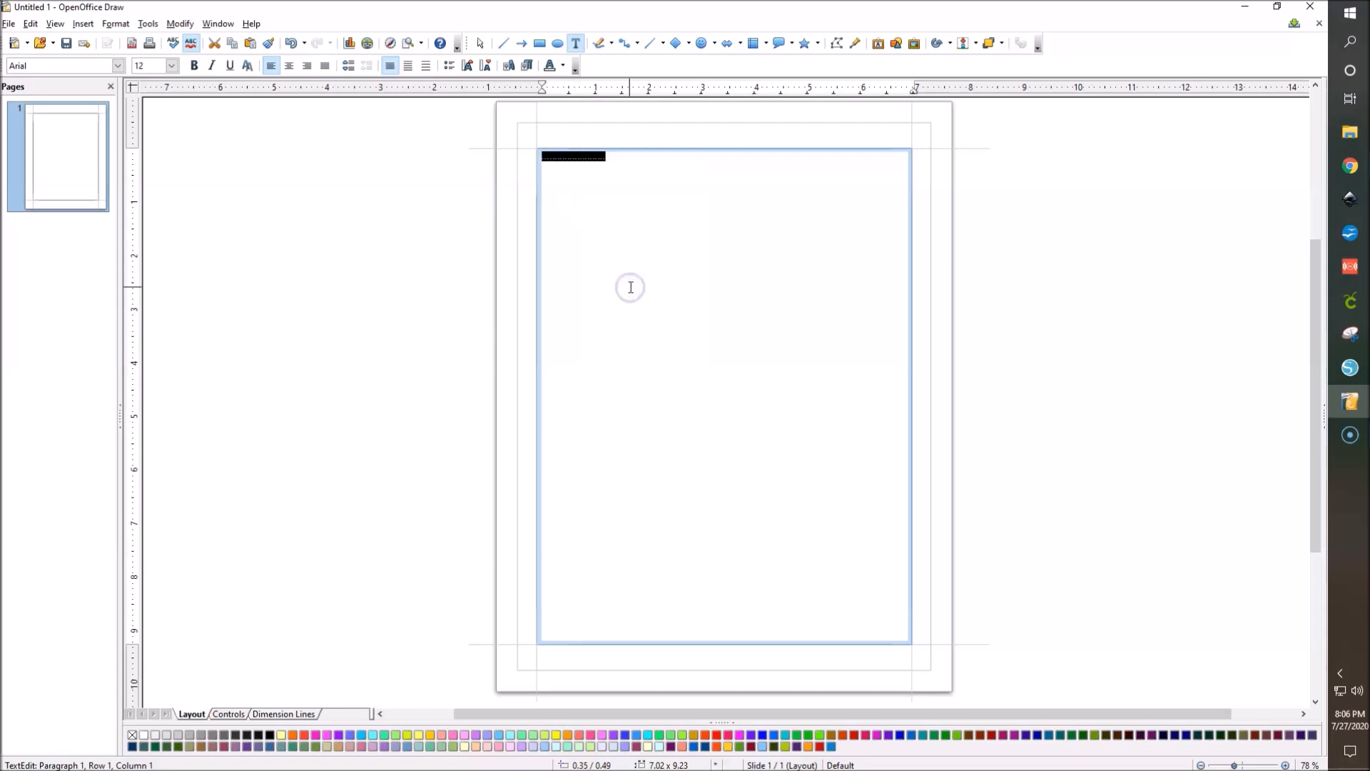
left_click(463, 420)
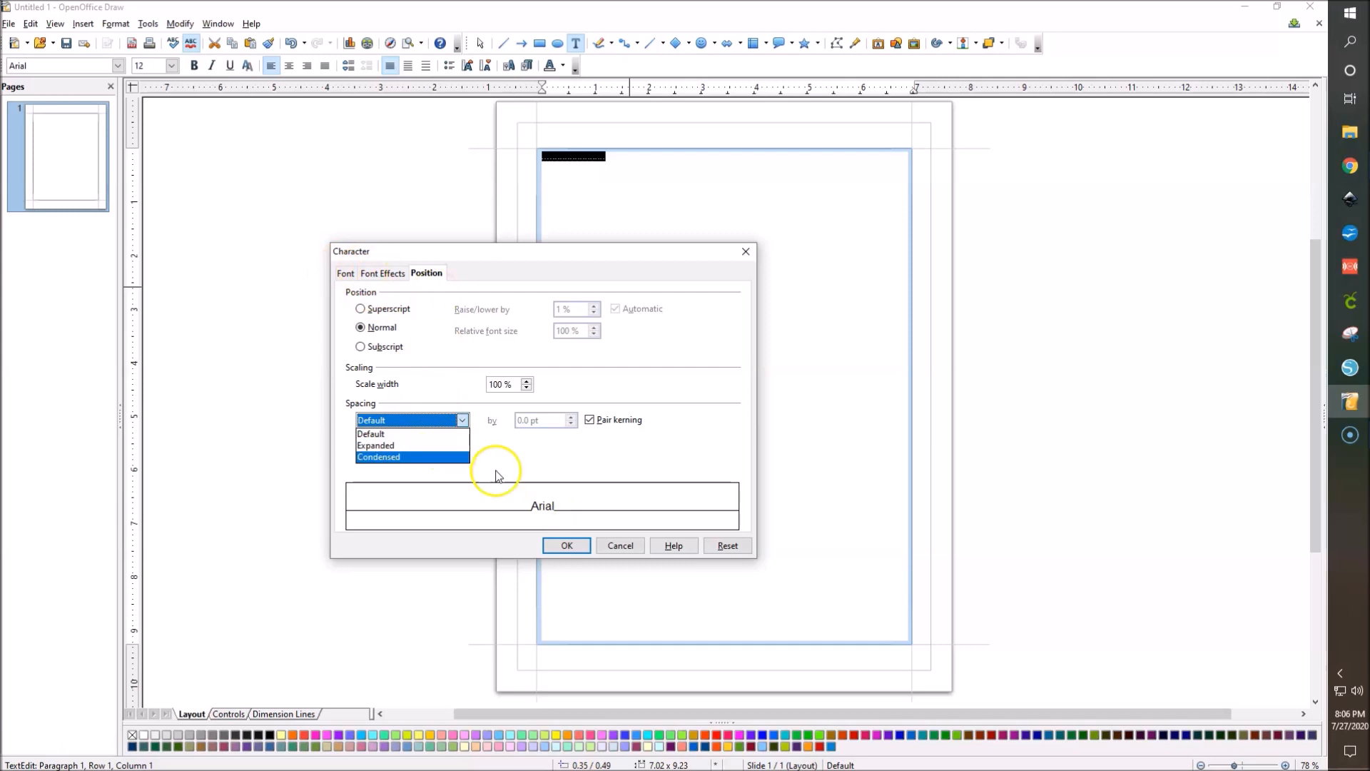
left_click(418, 445)
double_click(550, 422)
type("10.2")
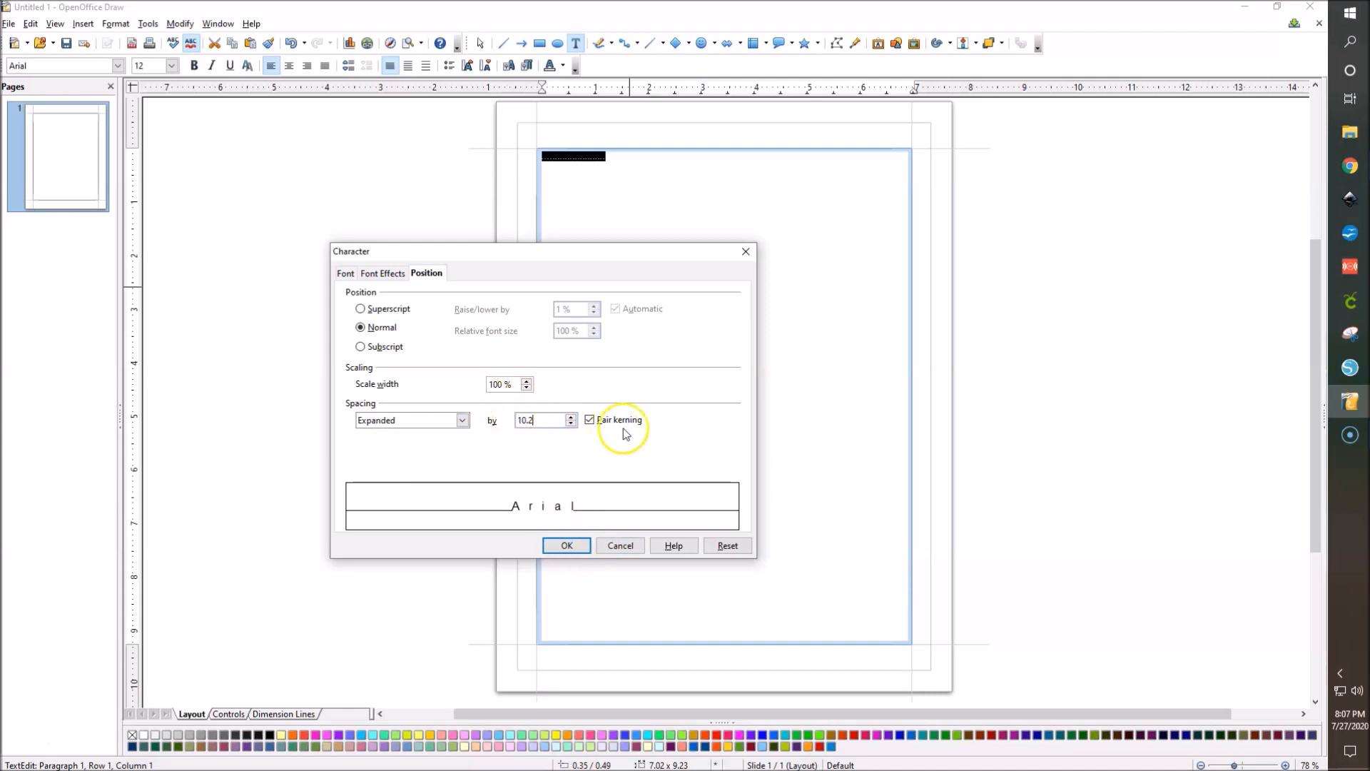
left_click(577, 556)
left_click(597, 201)
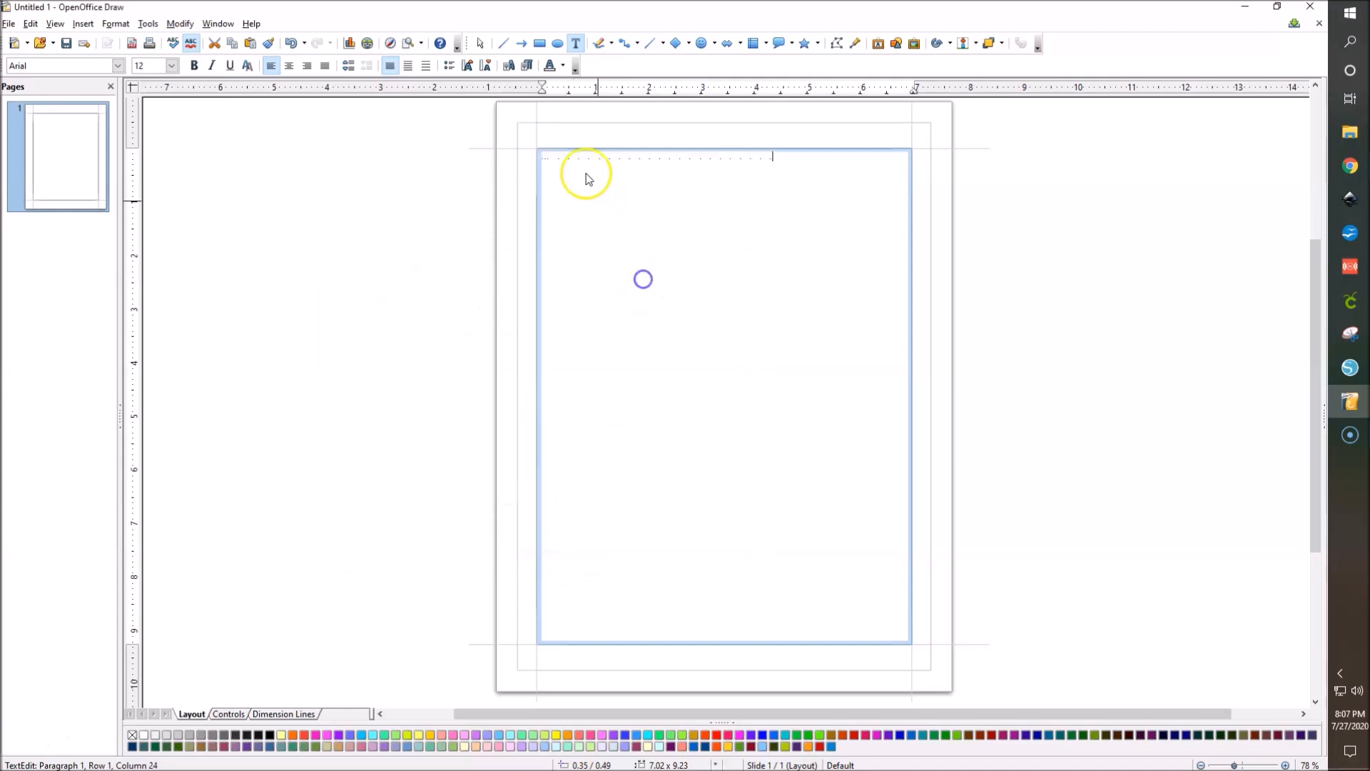
Step: Remove the closely spaced periods at the start of the row and extend the evenly spaced row until it wraps to a second line
left_click(548, 164)
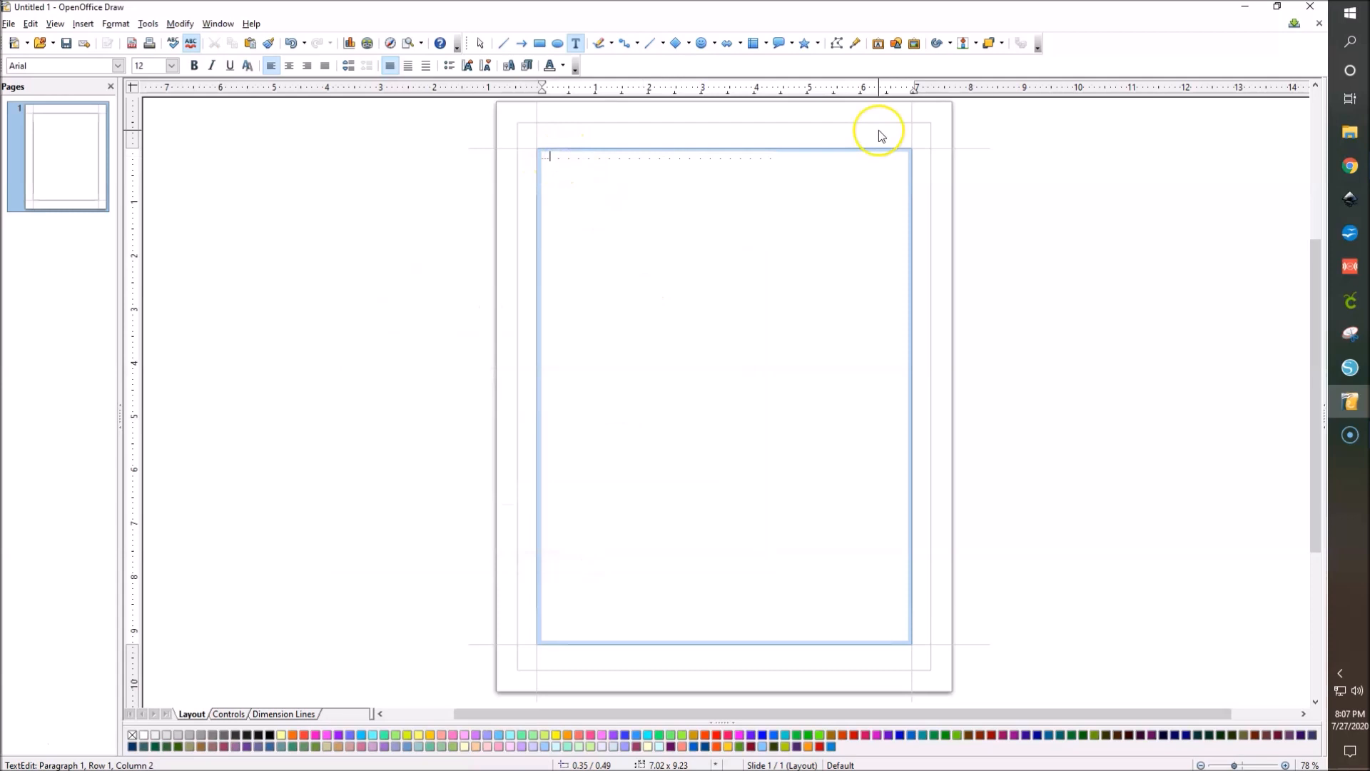
left_click(1286, 764)
left_click(1286, 764)
left_click(1285, 765)
scroll(641, 383, "up", 5)
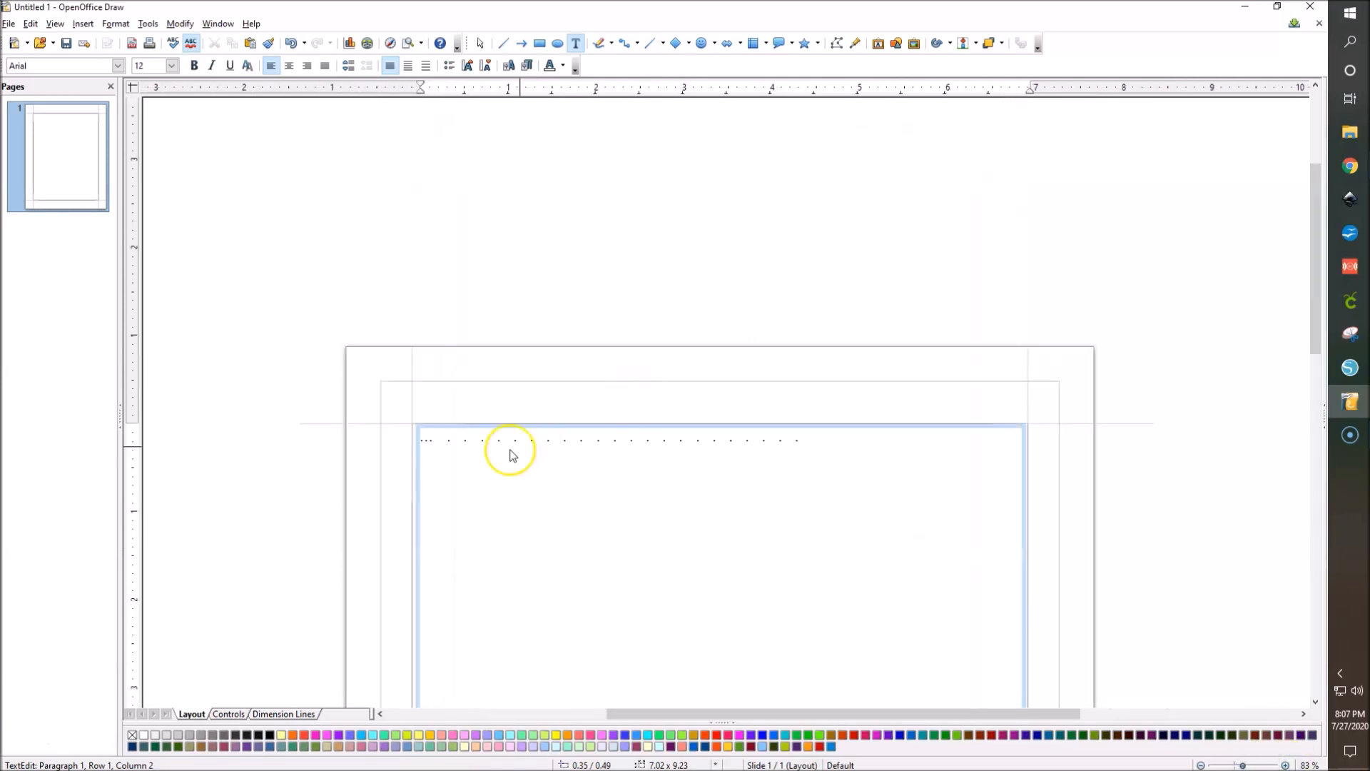
left_click(447, 438)
key("Delete")
key("Delete")
key("Delete")
key("Delete")
key("Delete")
key("Delete")
key("Delete")
key("BackSpace")
left_click(750, 440)
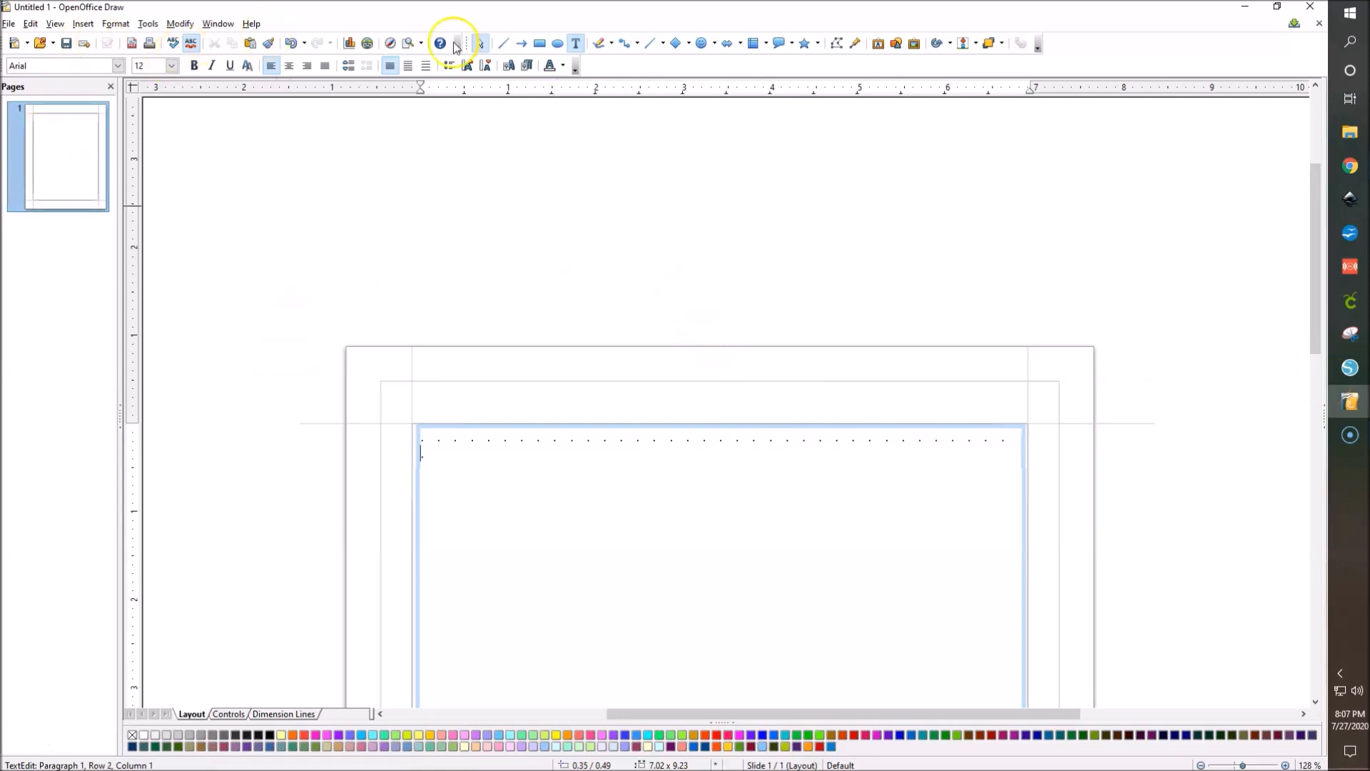
Step: Widen the text frame to about 7.12 inches past the rectangle's right edge so the wrapped period fits on the first row
left_click(479, 44)
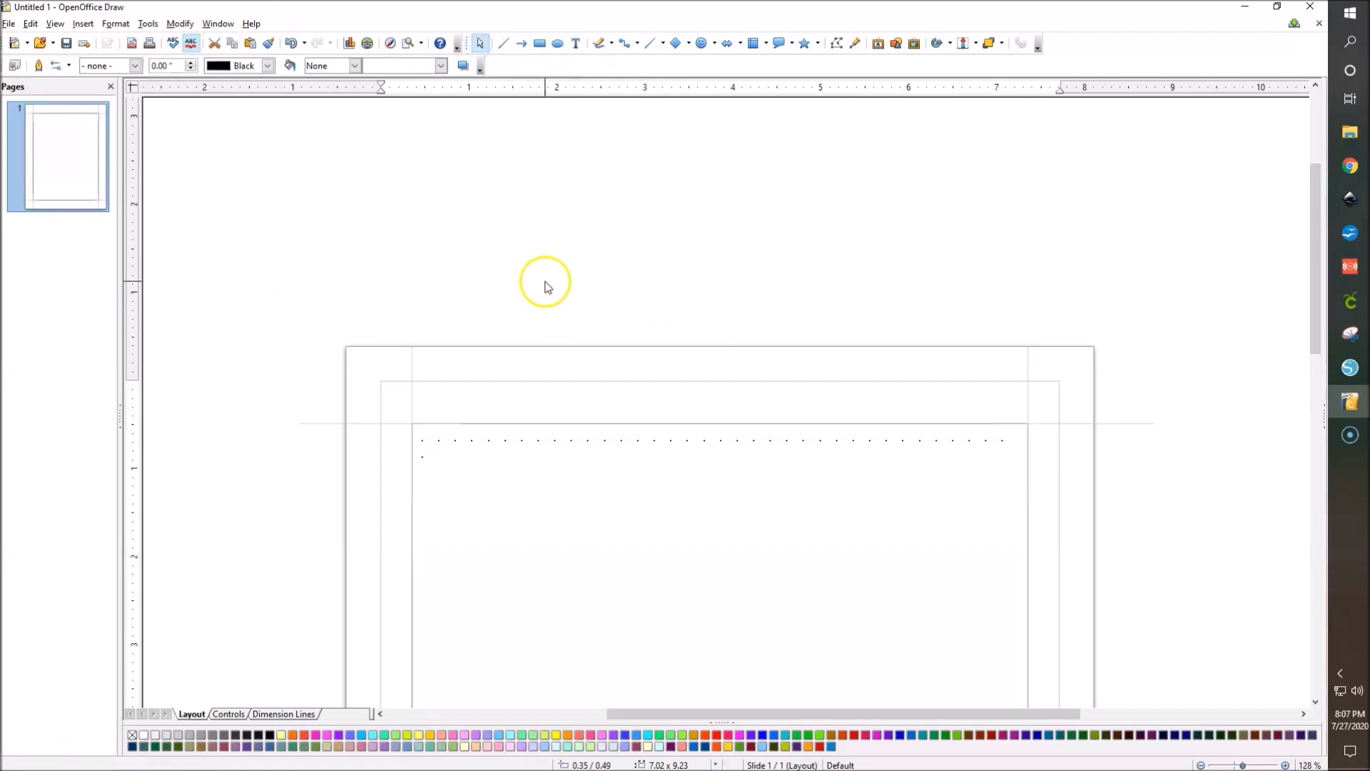
left_click(446, 441)
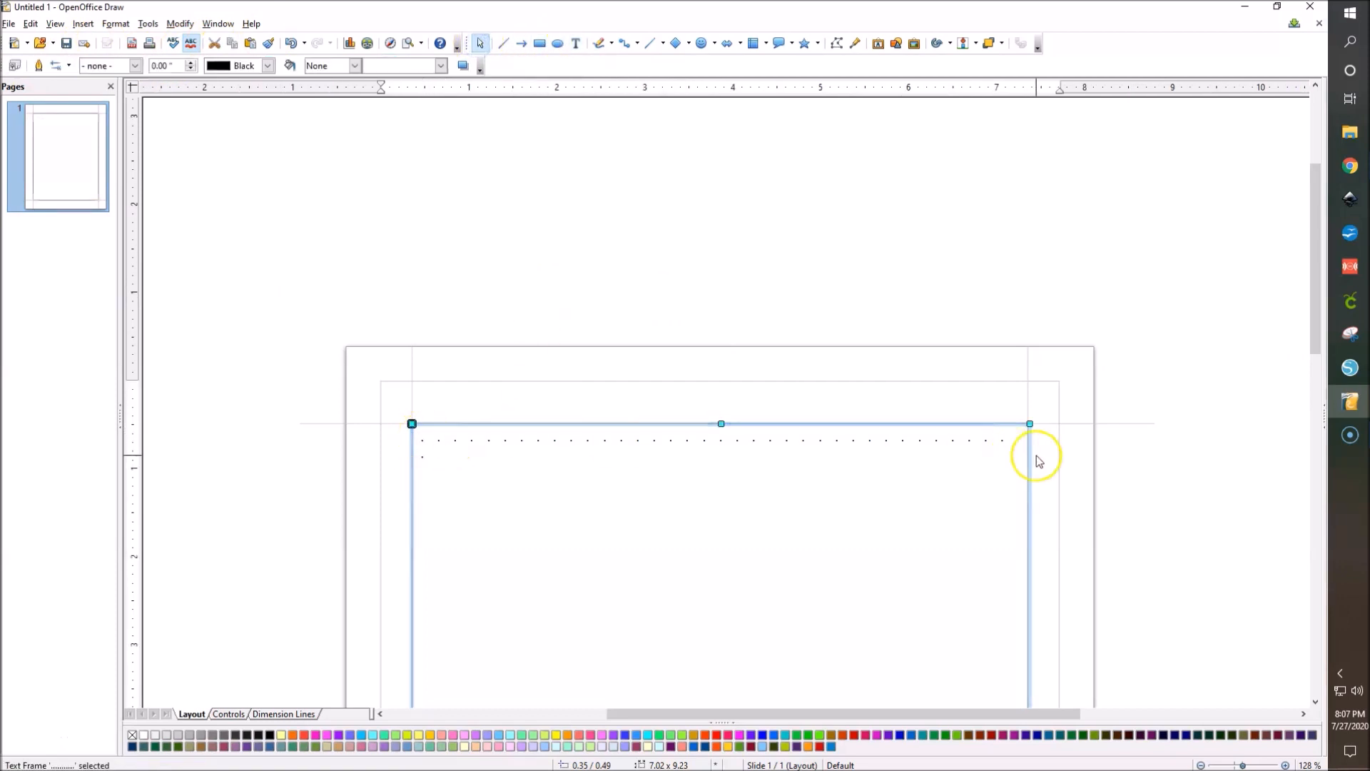
scroll(1034, 459, "down", 5)
left_click_drag(1030, 578, 1038, 577)
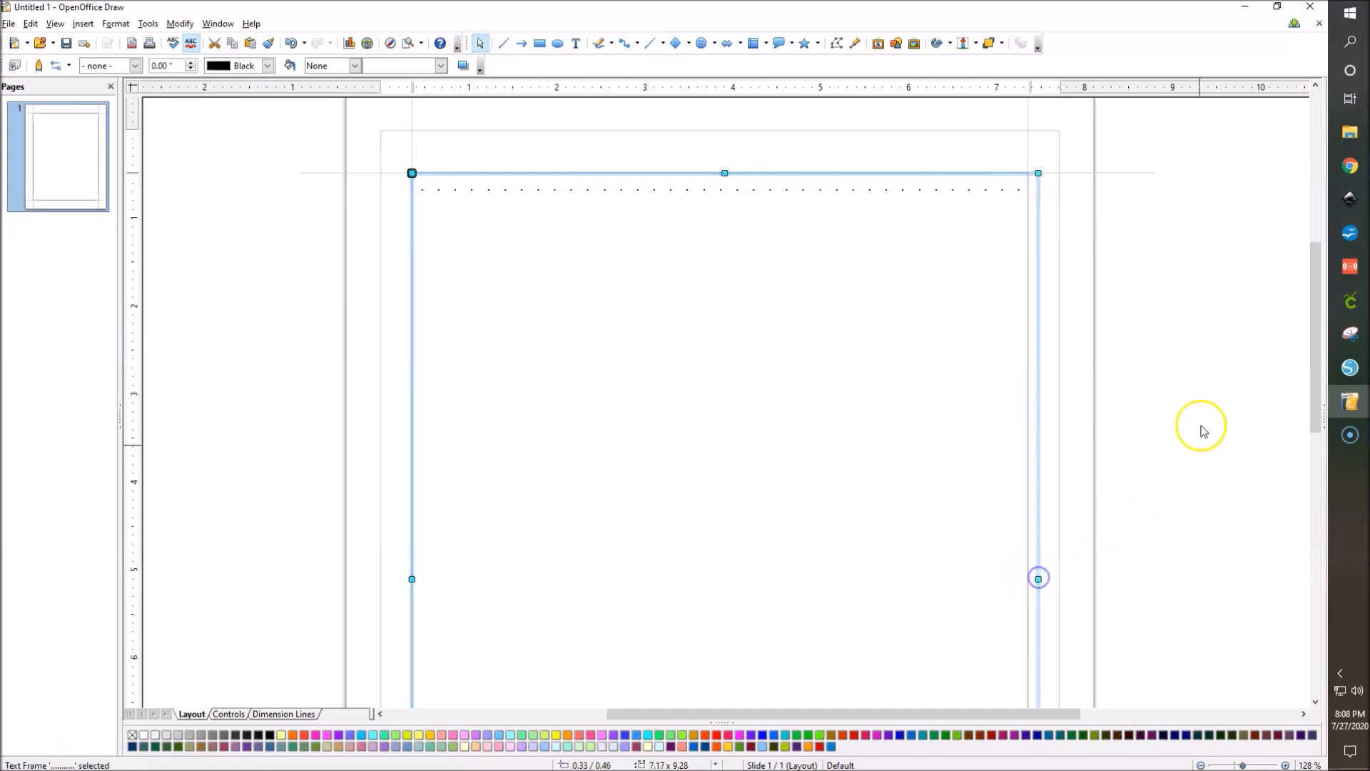
left_click(747, 120)
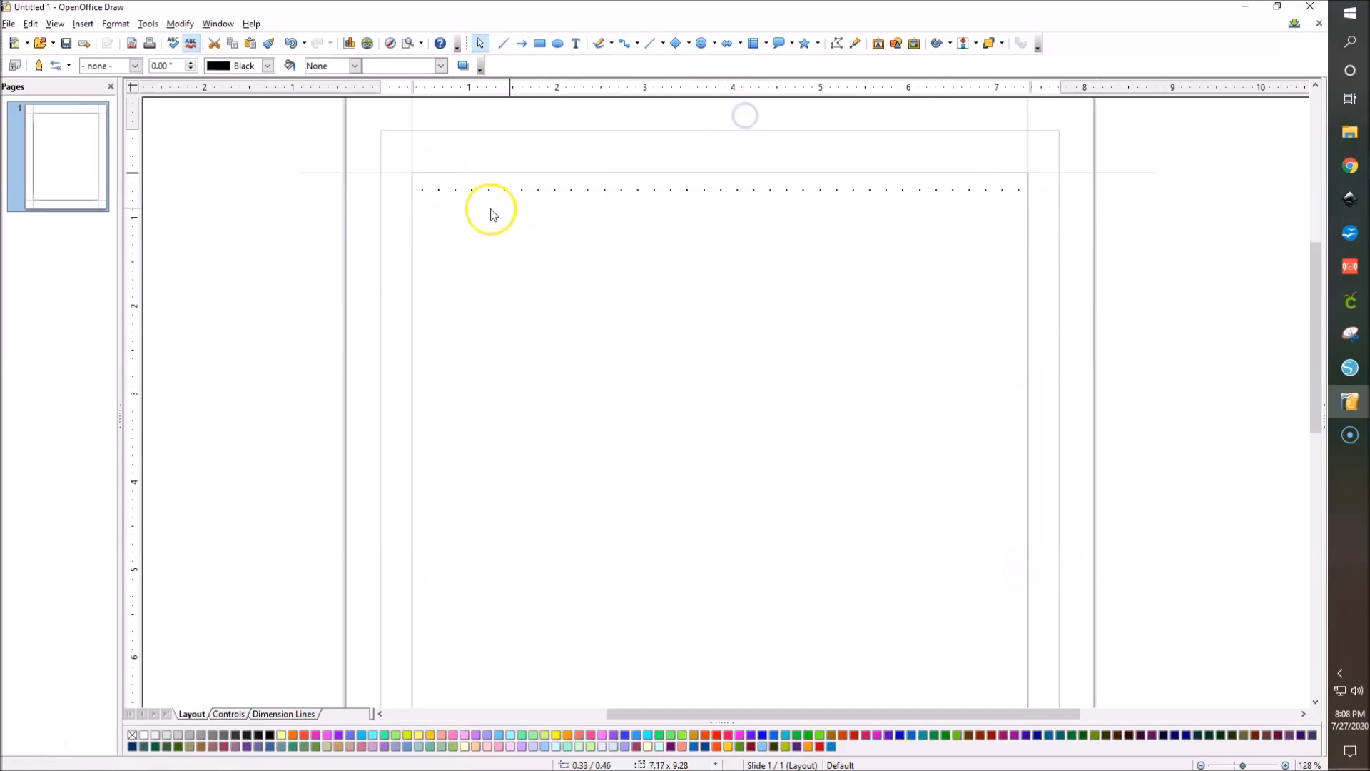
Step: Select the text frame and nudge it up slightly so the row of periods sits closer to the rectangle's top edge
left_click(1028, 304)
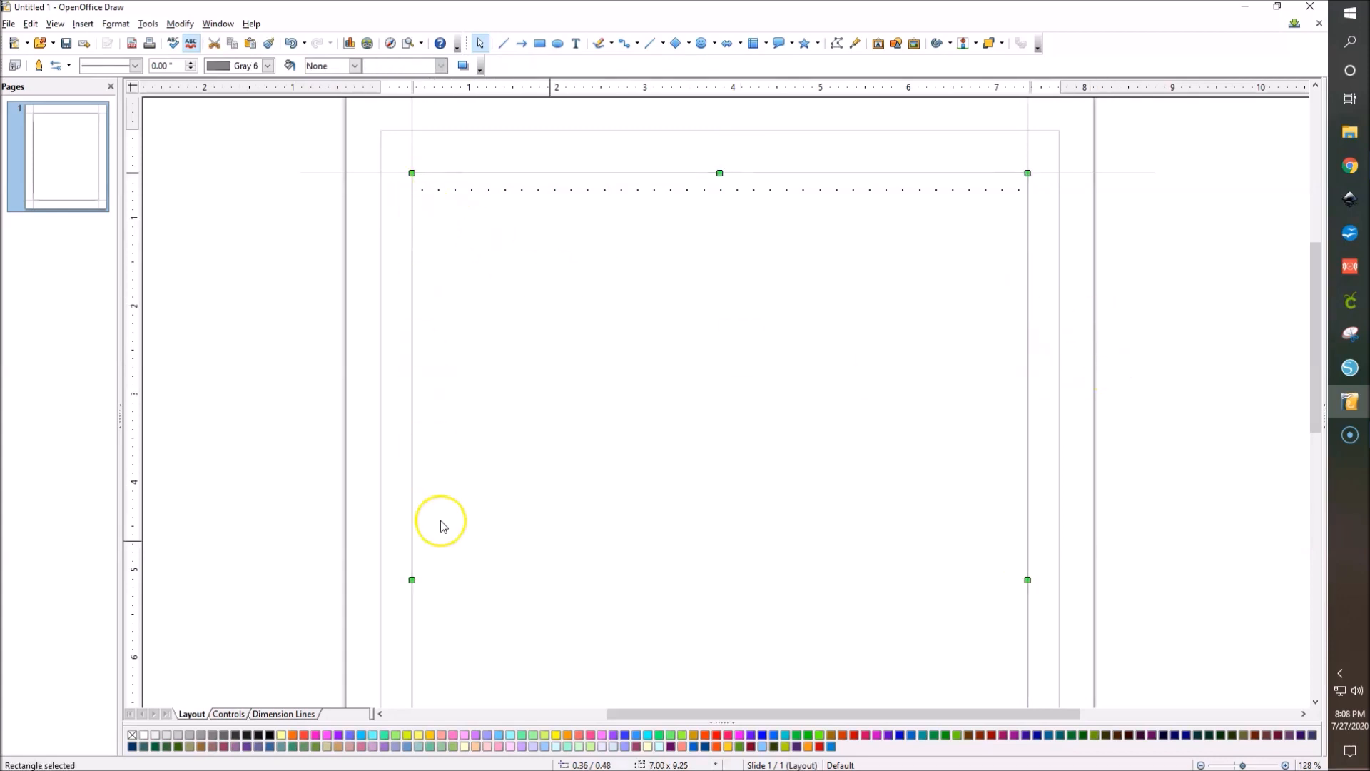
left_click(969, 189)
left_click(502, 191)
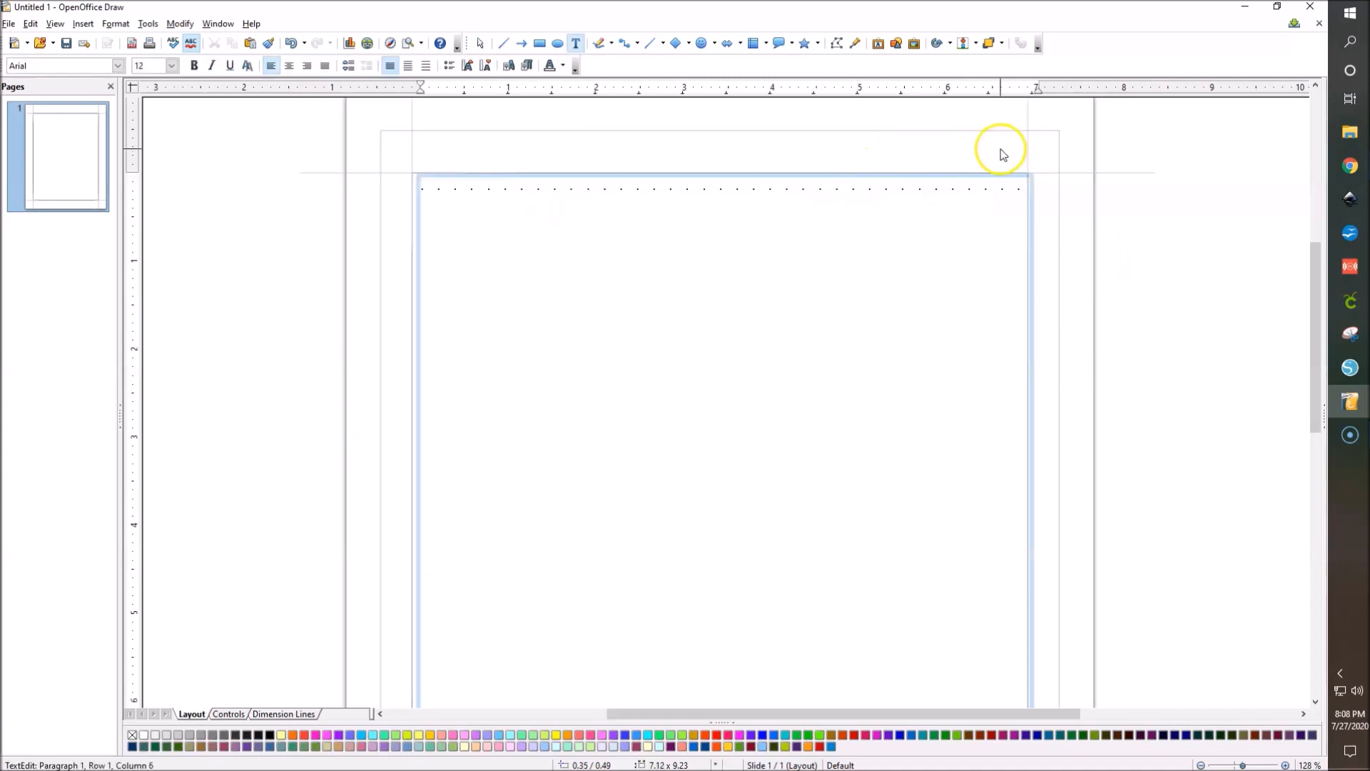
left_click(939, 172)
key("Up")
key("Down")
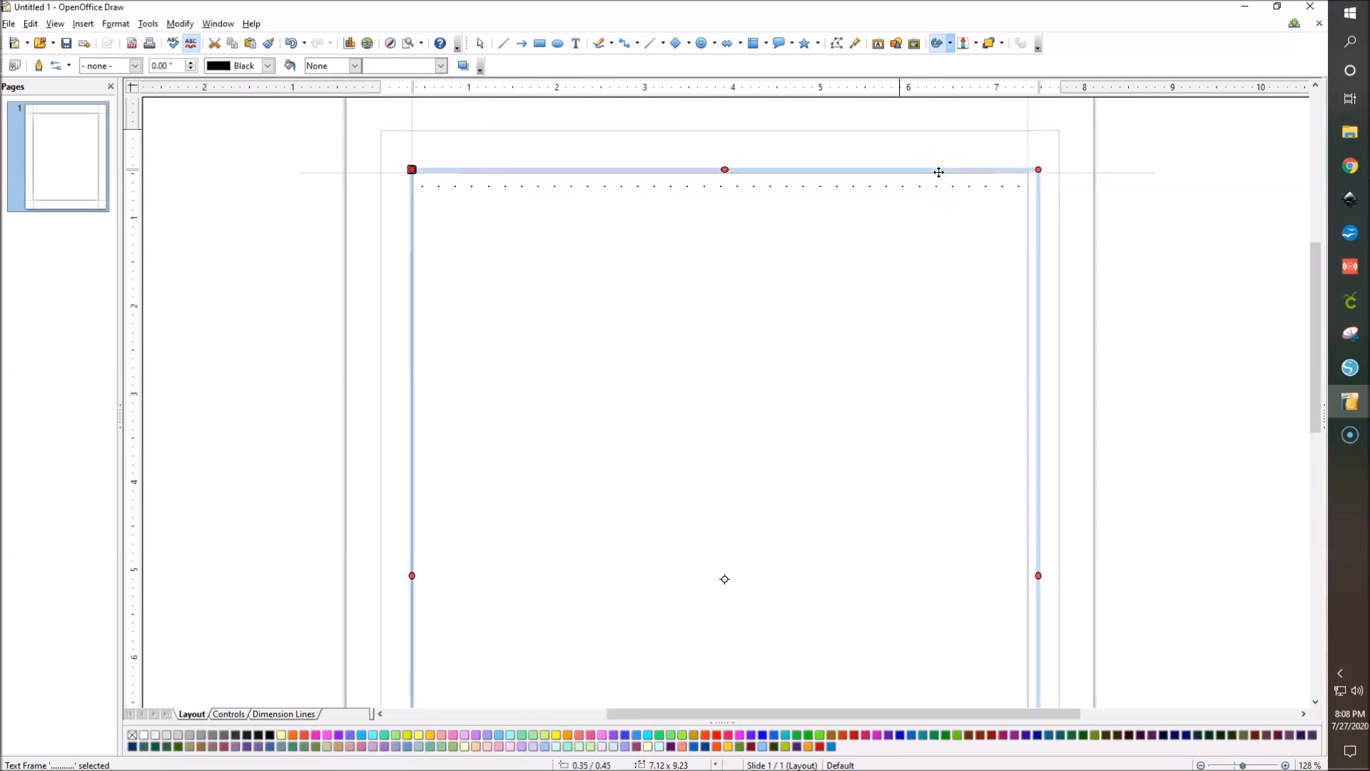
left_click(897, 170)
left_click(898, 170)
left_click(725, 171)
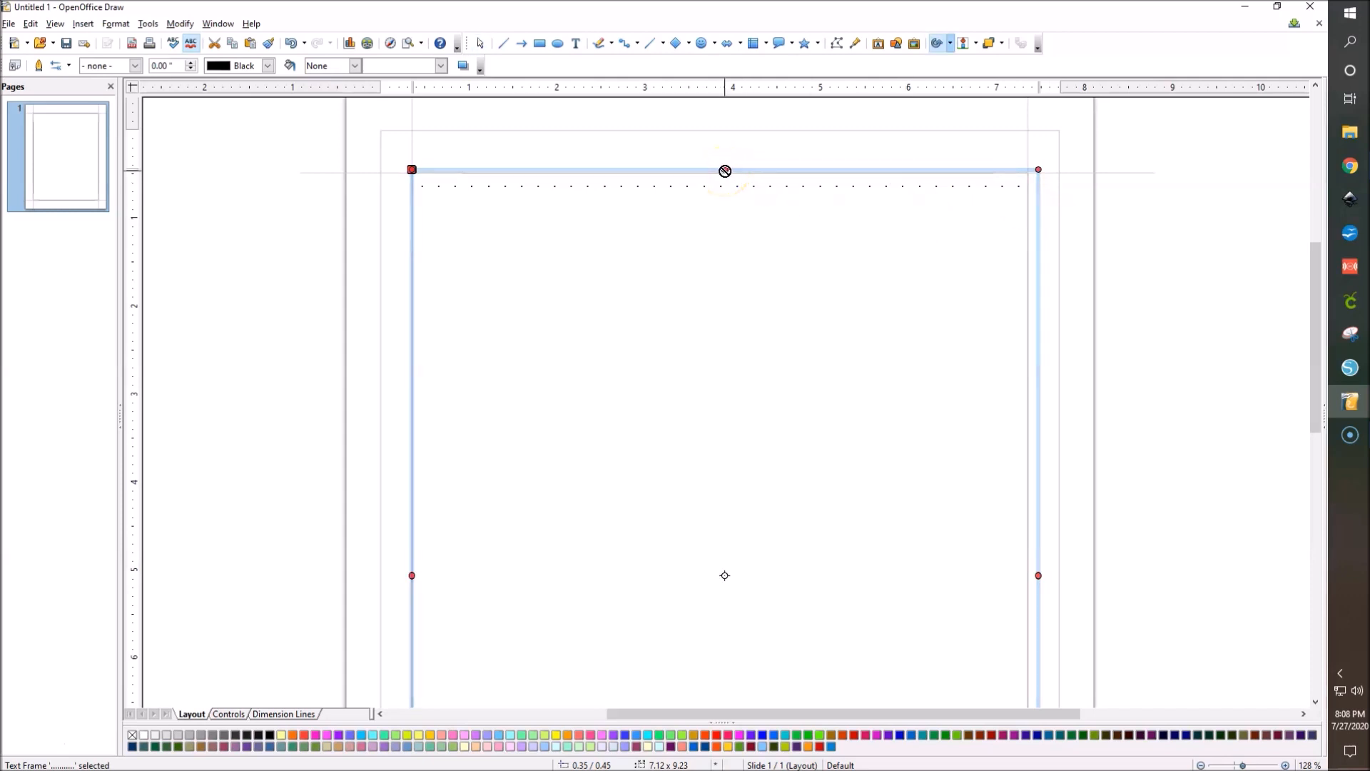
left_click(453, 166)
left_click(775, 169)
left_click(775, 170)
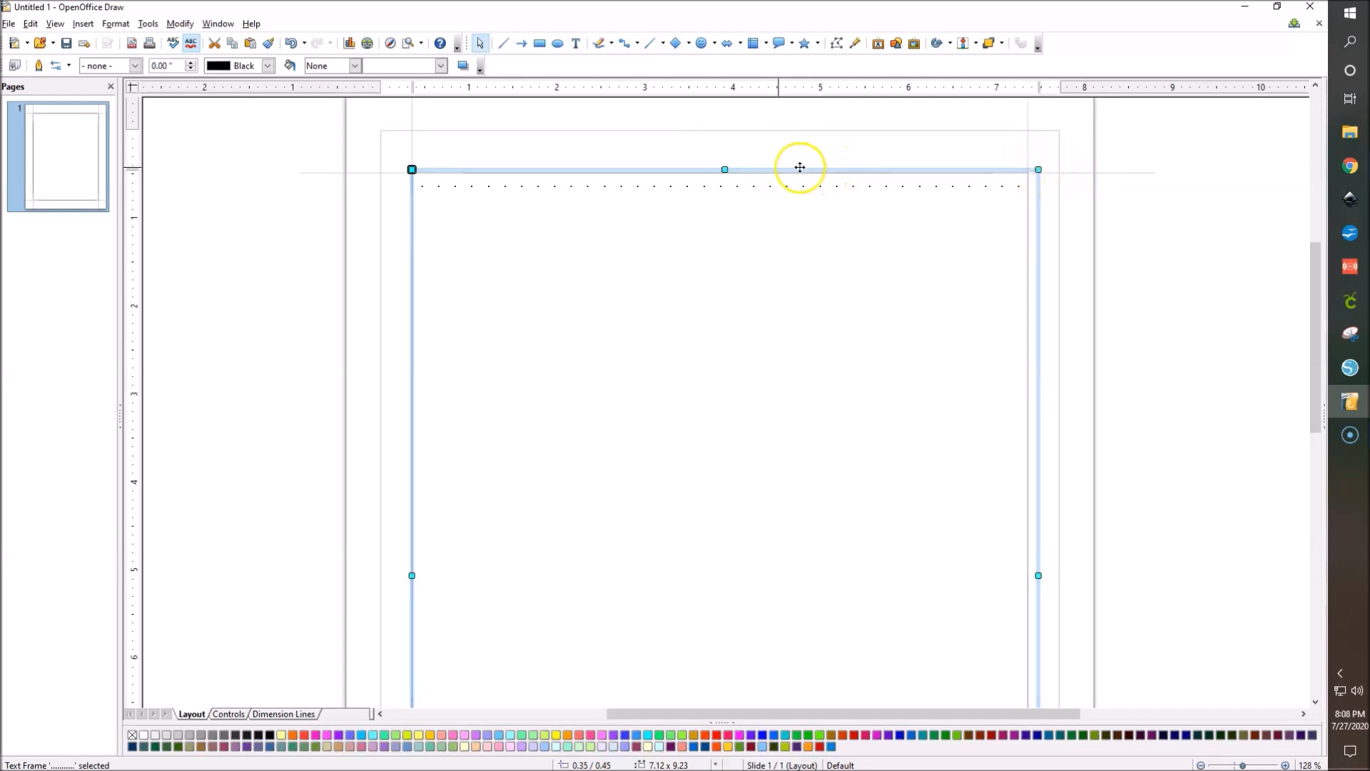
left_click(721, 187)
left_click(523, 189)
left_click(521, 187)
left_click(521, 187)
left_click(1187, 295)
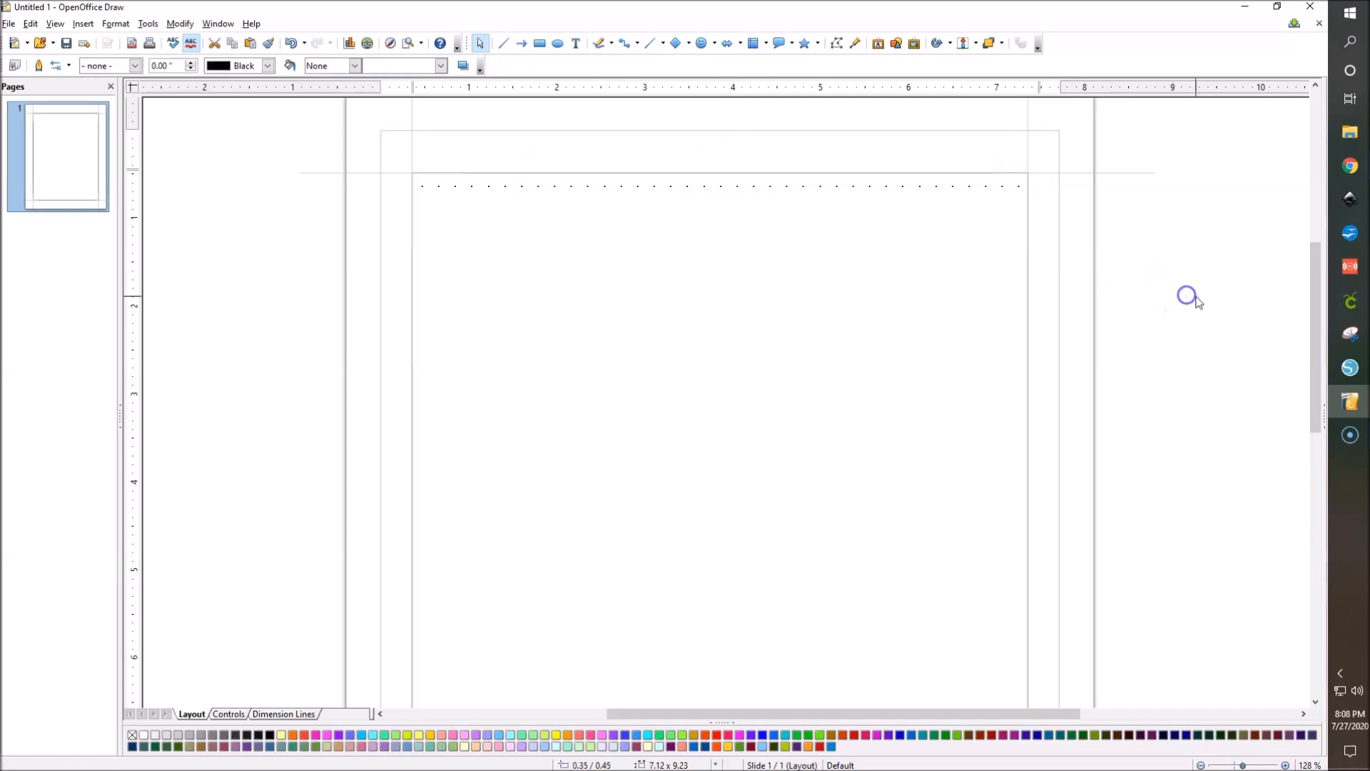
Step: Copy the whole row of periods and paste it repeatedly at the row's end to start filling the text frame downward
left_click(1008, 188)
triple_click(438, 187)
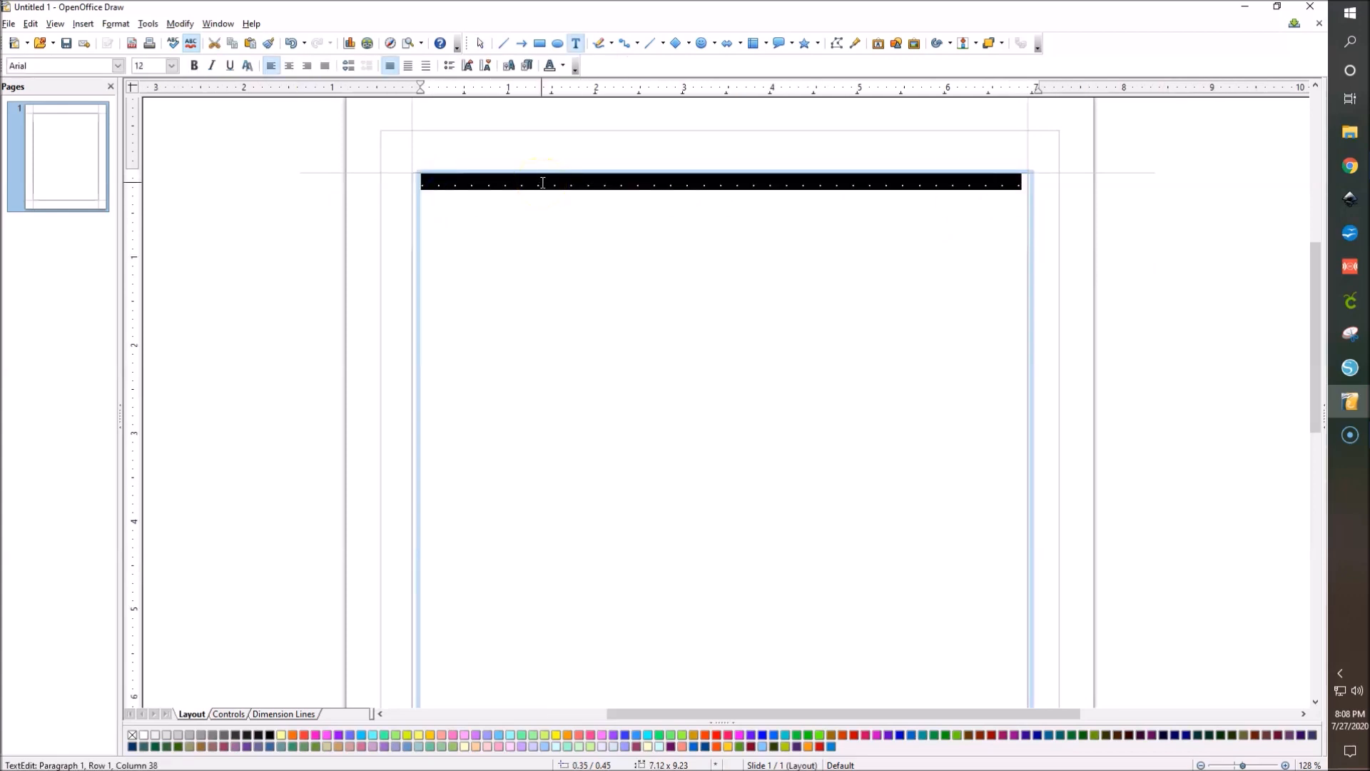
key("Right")
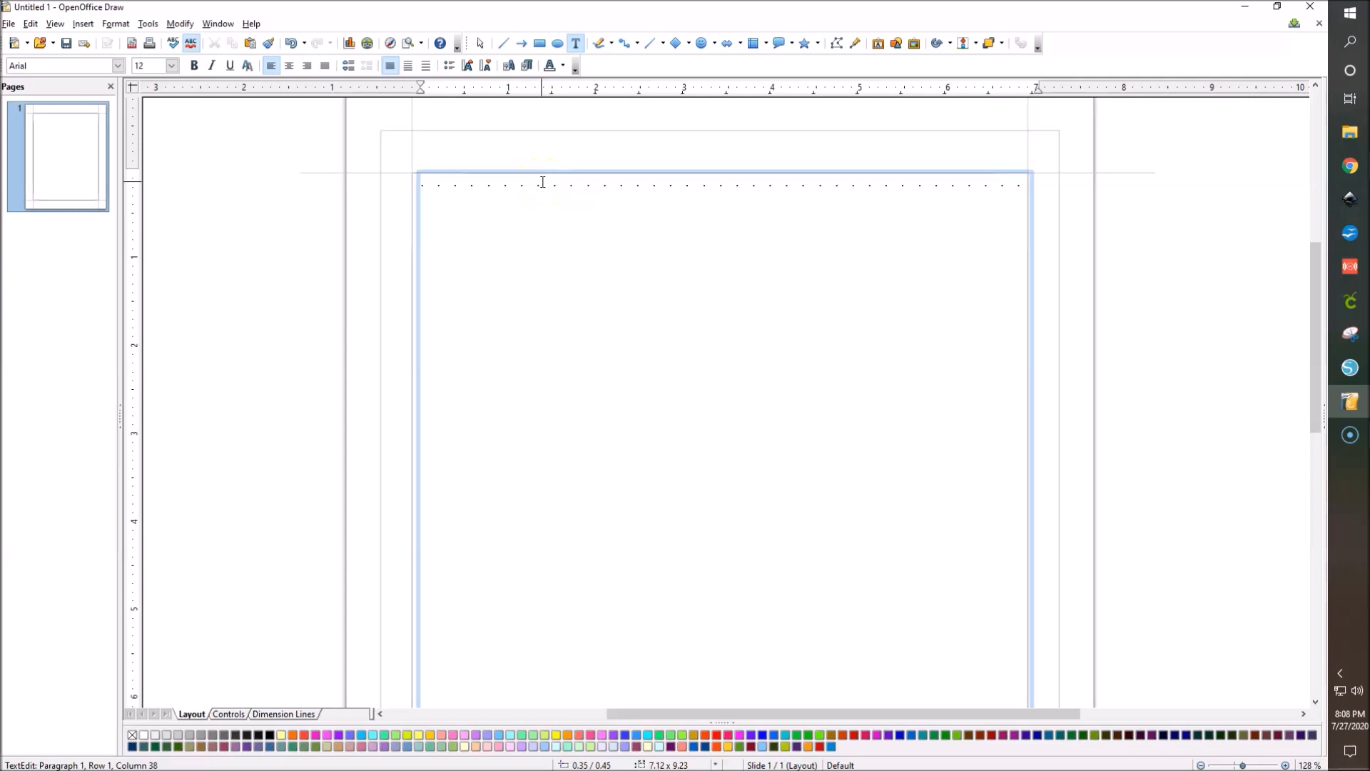
key("ctrl+v")
key("ctrl+z")
key("ctrl+v")
key("ctrl+v")
key("ctrl+v")
key("ctrl+v")
key("ctrl+v")
key("ctrl+v")
key("ctrl+v")
key("ctrl+v")
key("ctrl+v")
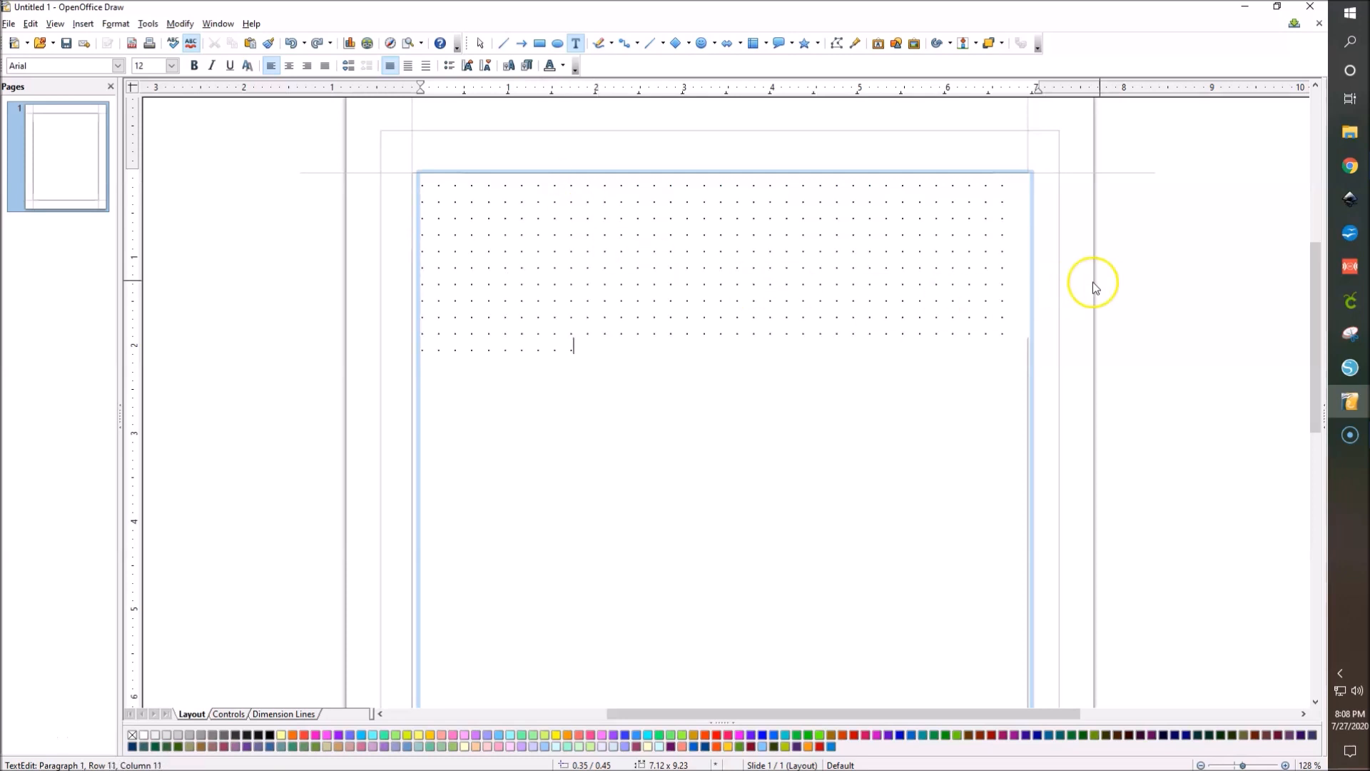
Step: Paste more copies of the period row into the same text frame until the dots reach about the 7-inch mark
left_click(1100, 280)
scroll(1090, 304, "down", 1)
left_click(985, 198)
left_click(546, 226)
scroll(483, 238, "up", 3)
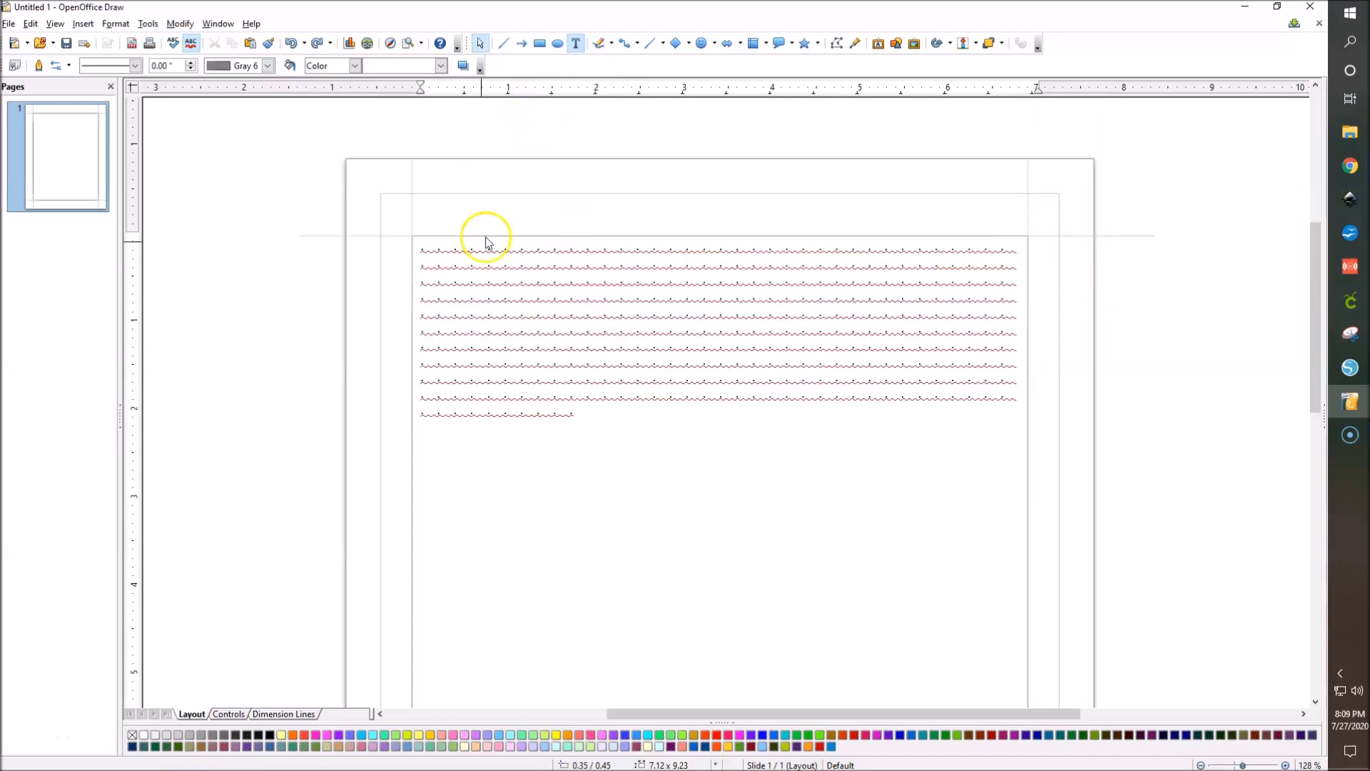
left_click(471, 249)
key("ctrl+v")
key("ctrl+v")
key("ctrl+v")
key("ctrl+v")
key("ctrl+v")
key("ctrl+v")
key("ctrl+v")
key("ctrl+v")
key("ctrl+v")
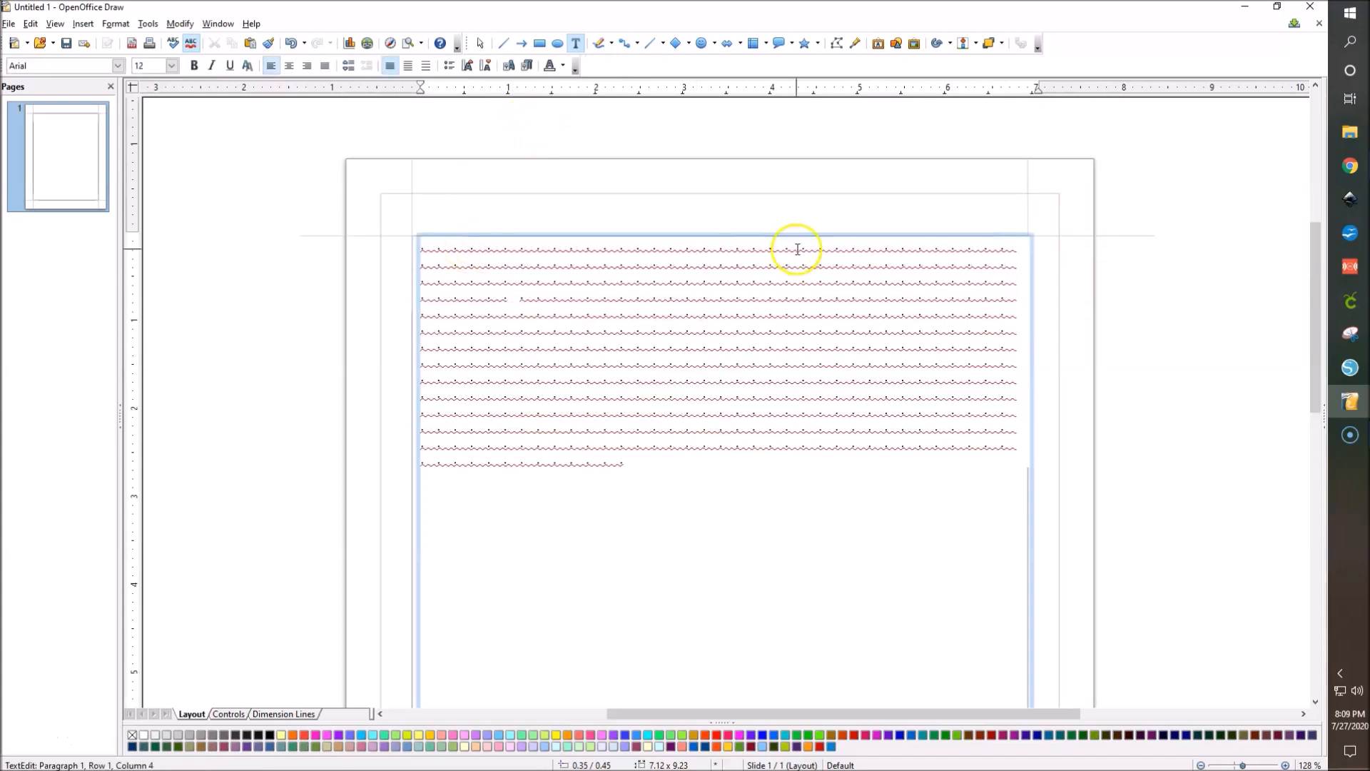
key("ctrl+v")
key("ctrl+v")
key("ctrl+v")
key("ctrl+v")
key("ctrl+v")
key("ctrl+v")
key("ctrl+v")
key("ctrl+v")
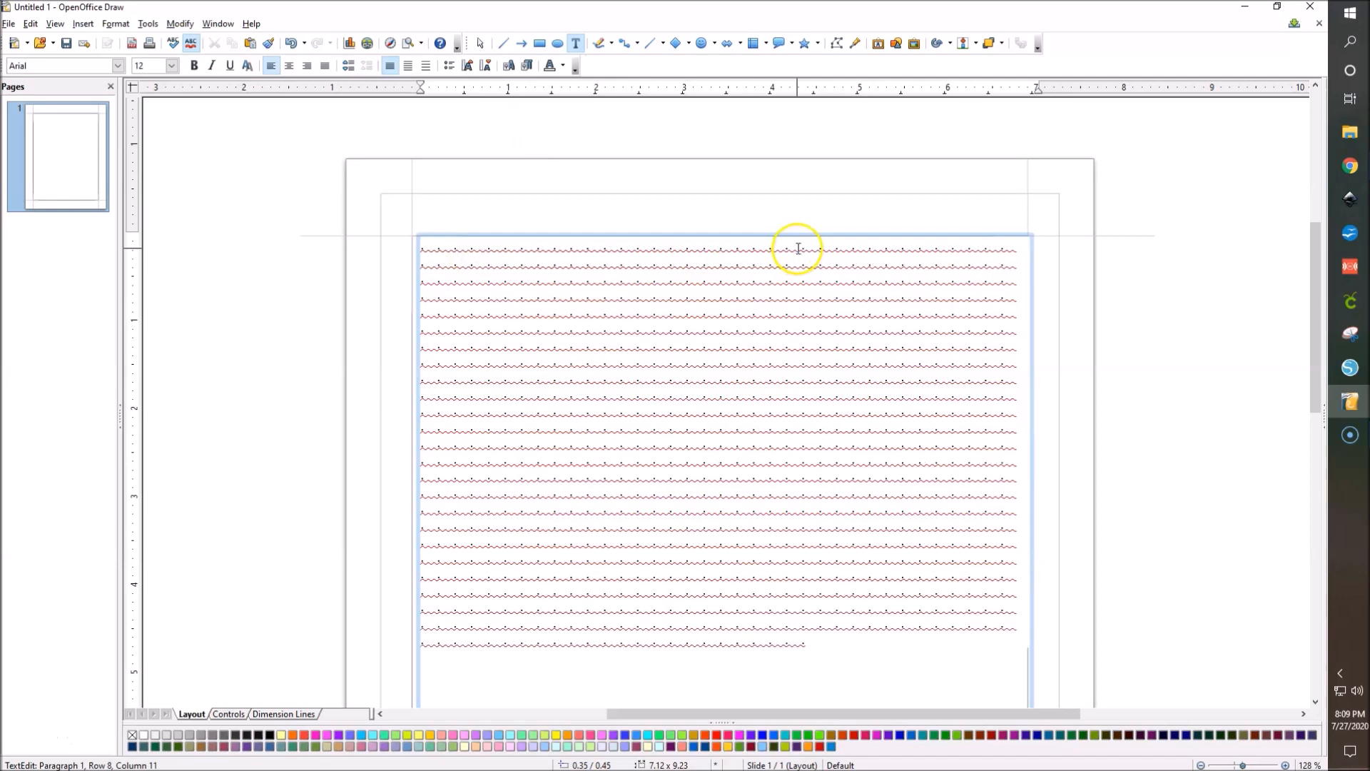
key("ctrl+v")
key("ctrl+v")
key("ctrl+v")
key("ctrl+v")
key("ctrl+v")
key("ctrl+v")
key("ctrl+v")
key("ctrl+v")
key("ctrl+v")
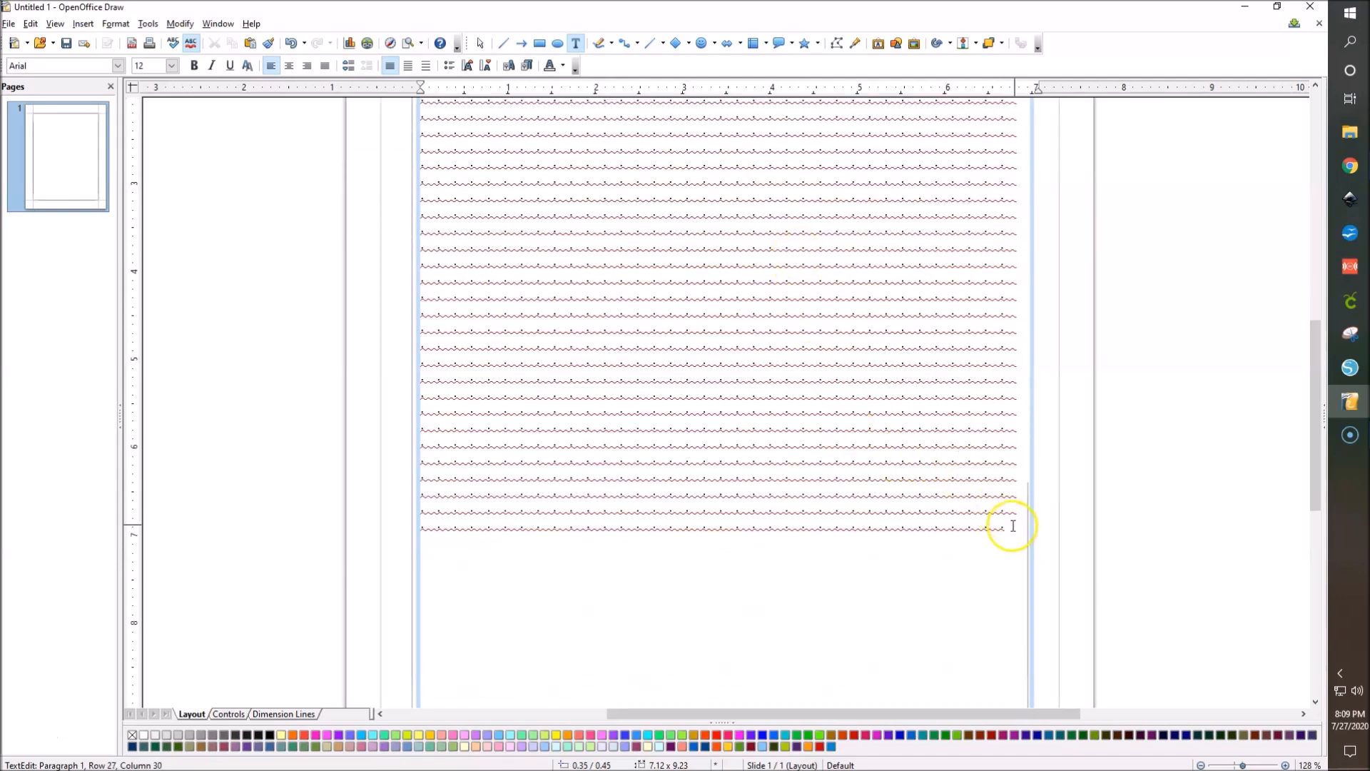
key("ctrl+v")
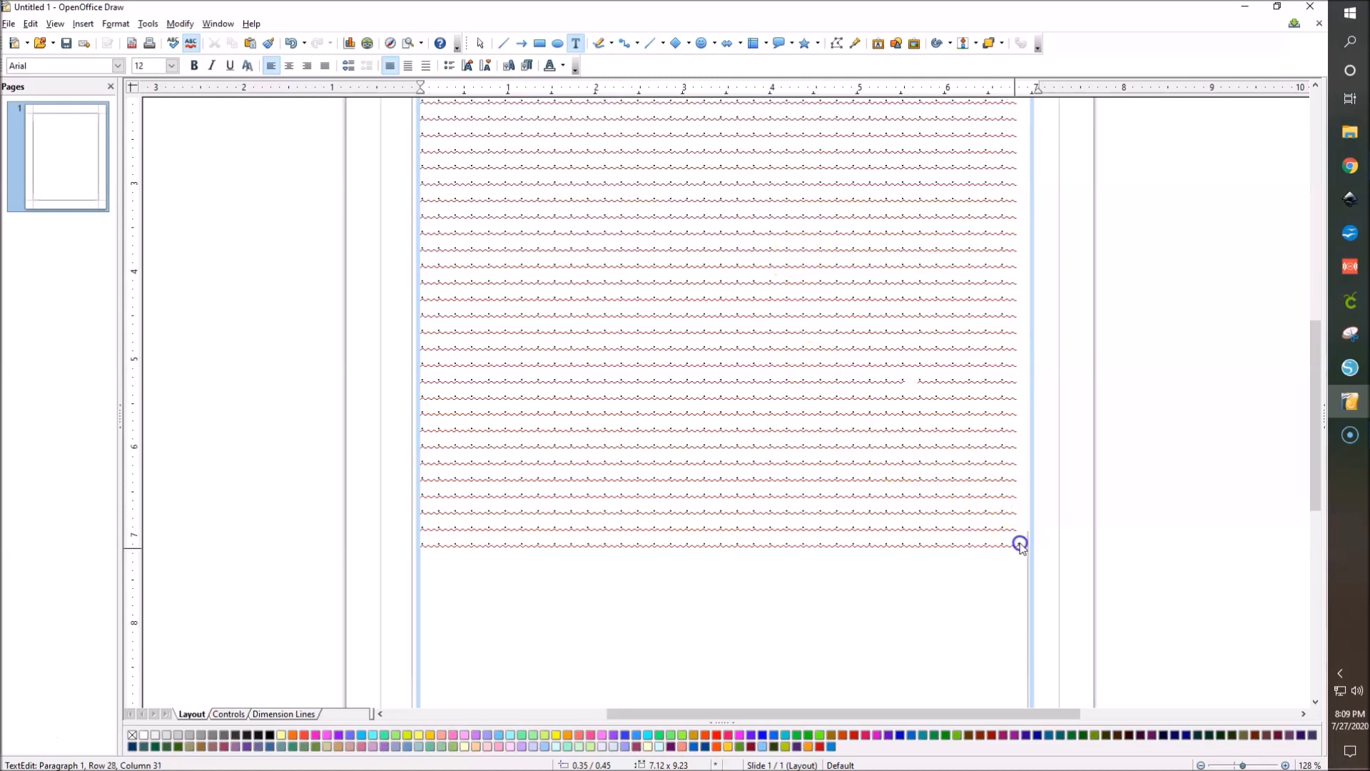
Step: Widen the text frame to about 7.28 inches so every row fits one more period
left_click(1017, 551)
scroll(459, 158, "up", 5)
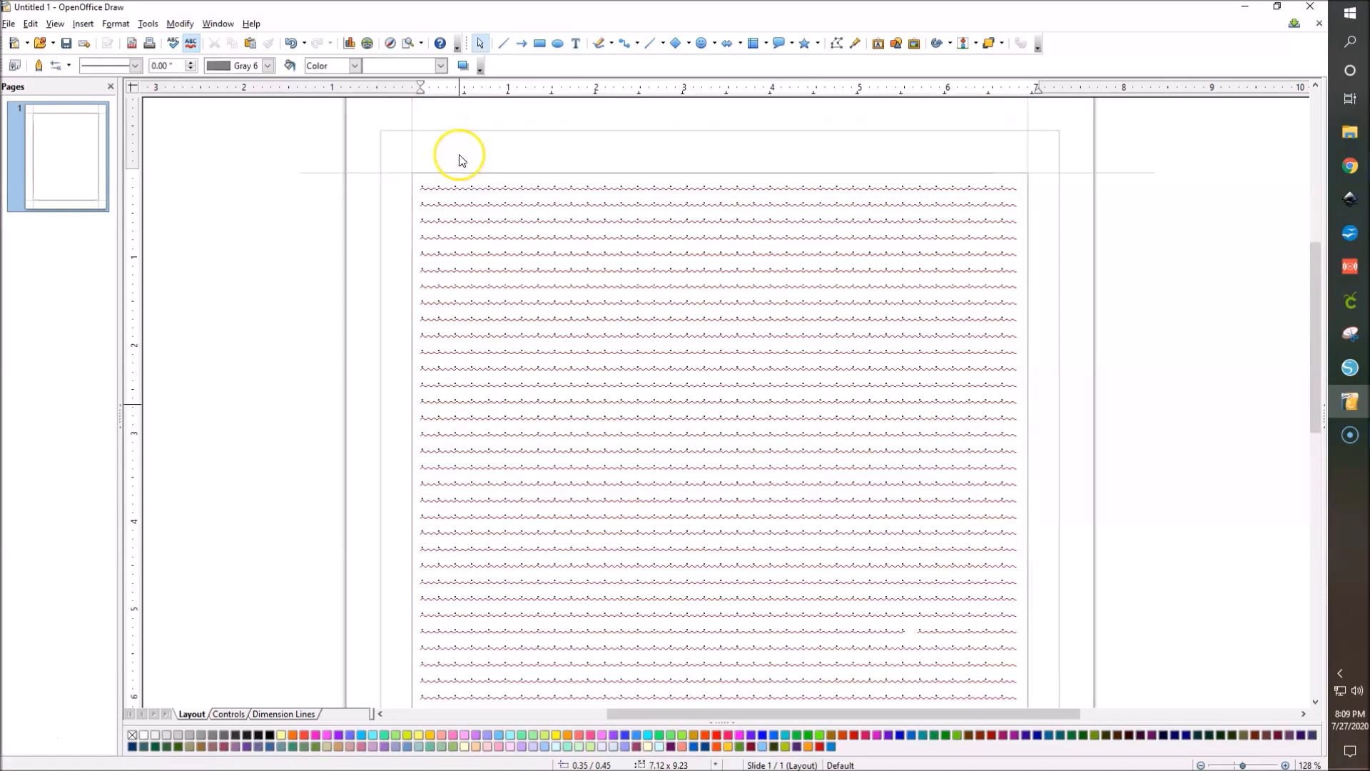
left_click(440, 188)
mouse_move(1038, 576)
left_mouse_down()
mouse_move(1052, 575)
mouse_move(1042, 568)
left_mouse_up()
scroll(1040, 564, "down", 3)
double_click(1020, 336)
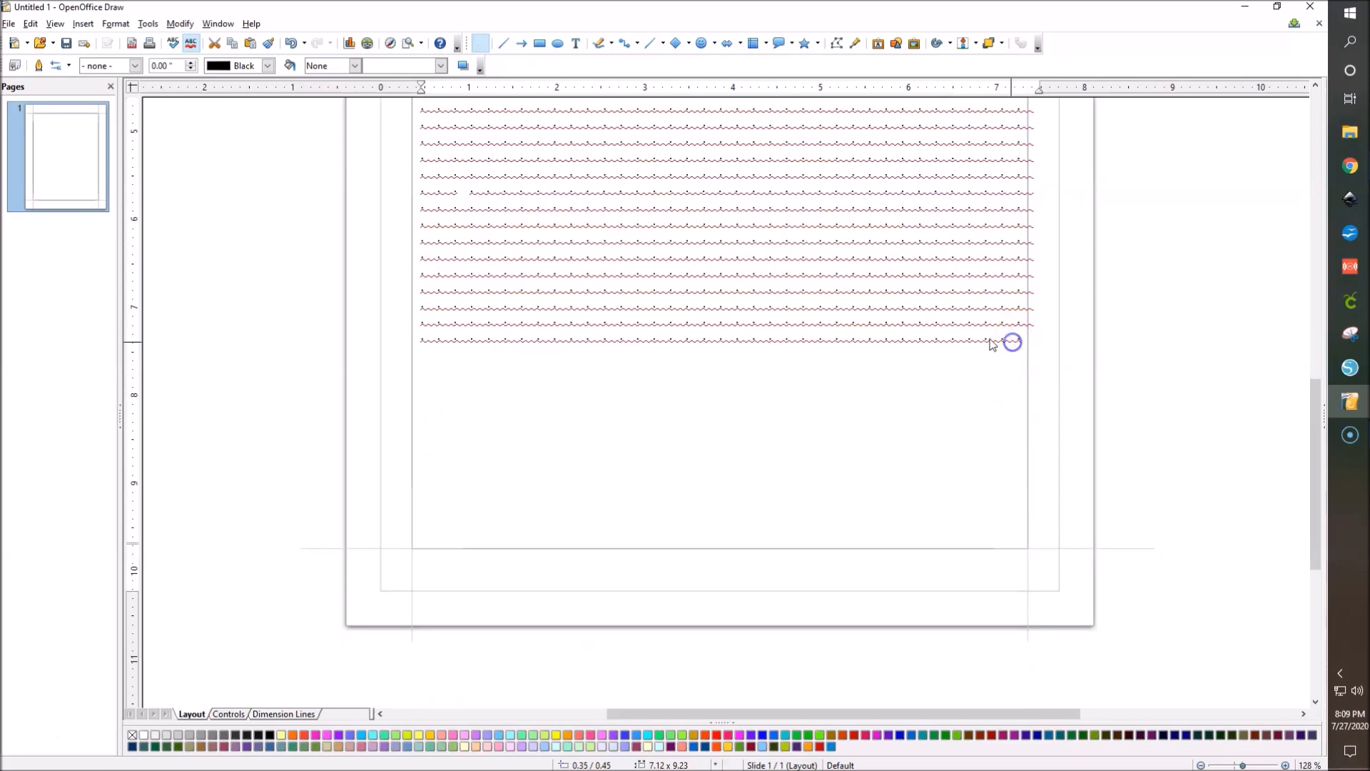
Step: Move to the end of the last row of periods and add one period to complete it
scroll(847, 330, "up", 5)
scroll(435, 514, "down", 2)
left_click(441, 436)
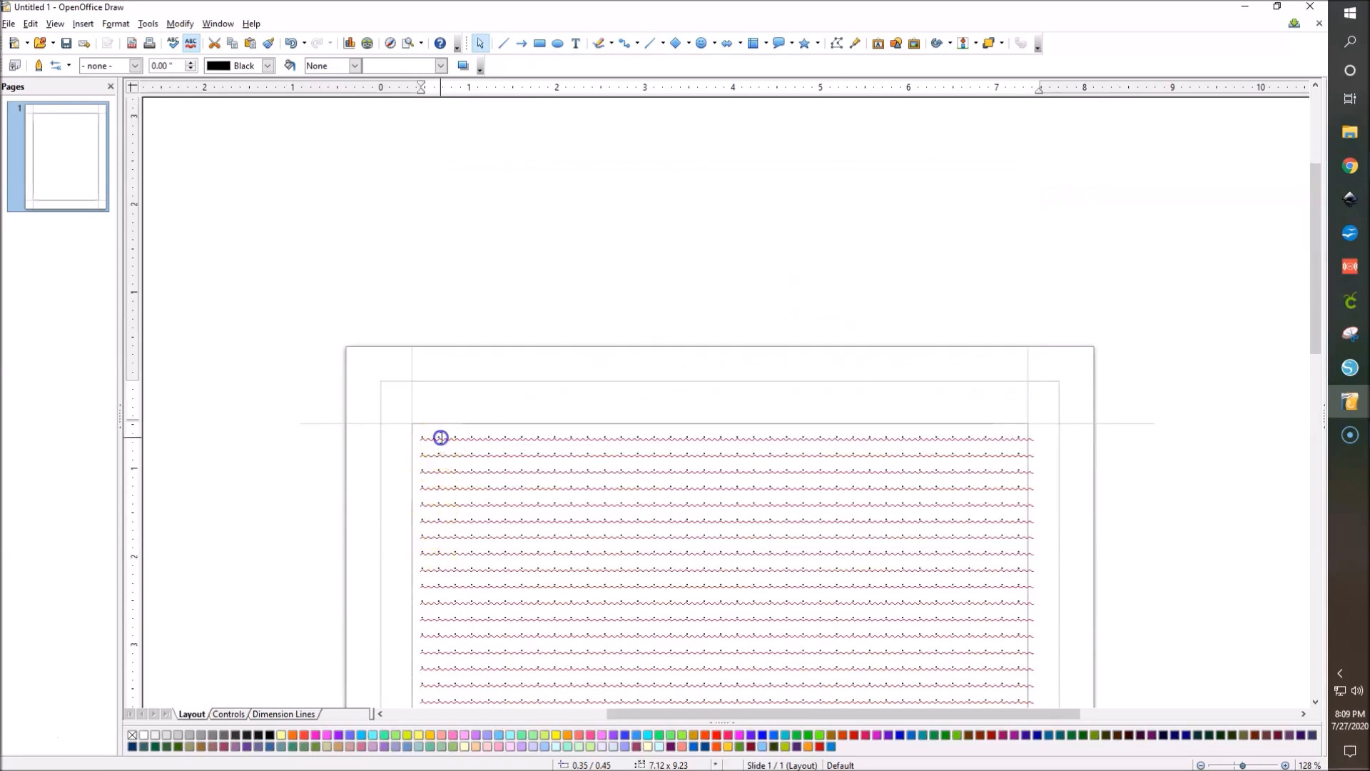
scroll(440, 437, "down", 9)
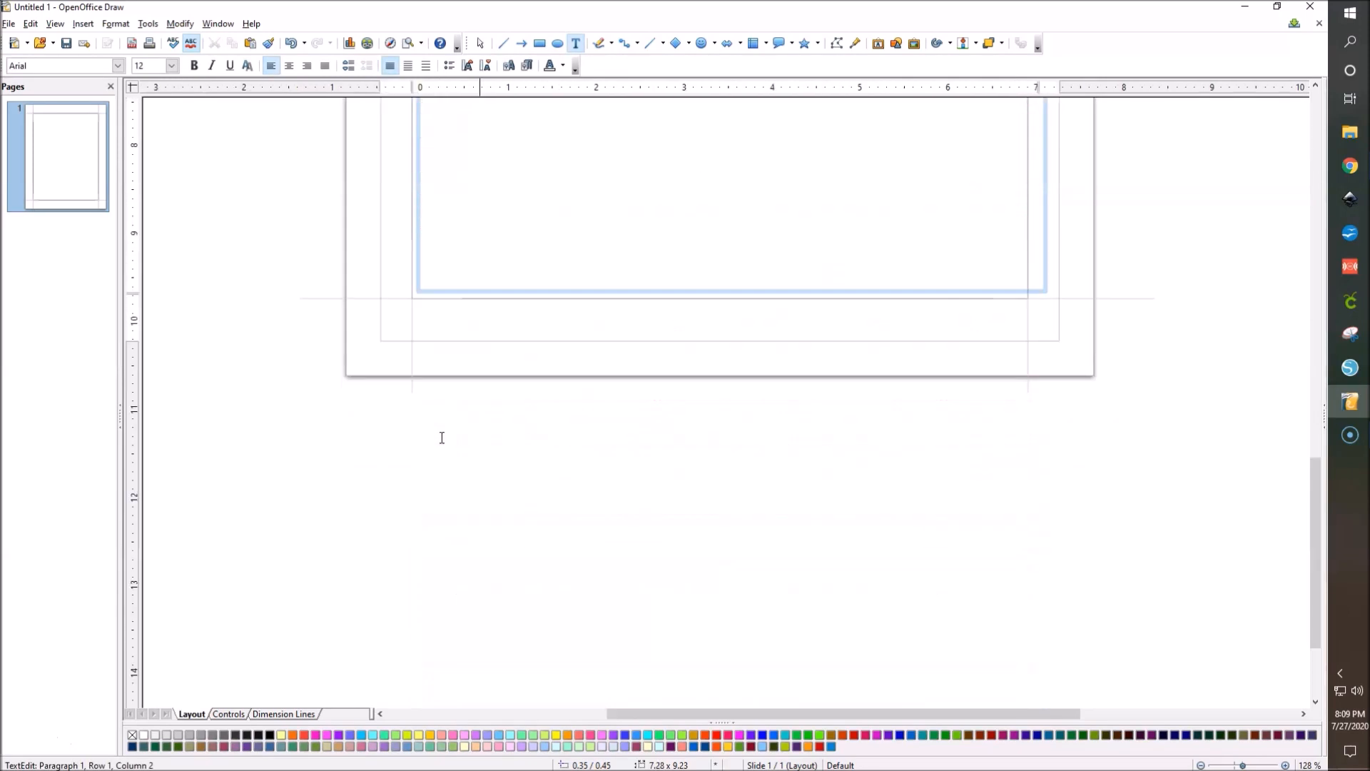
scroll(442, 438, "up", 6)
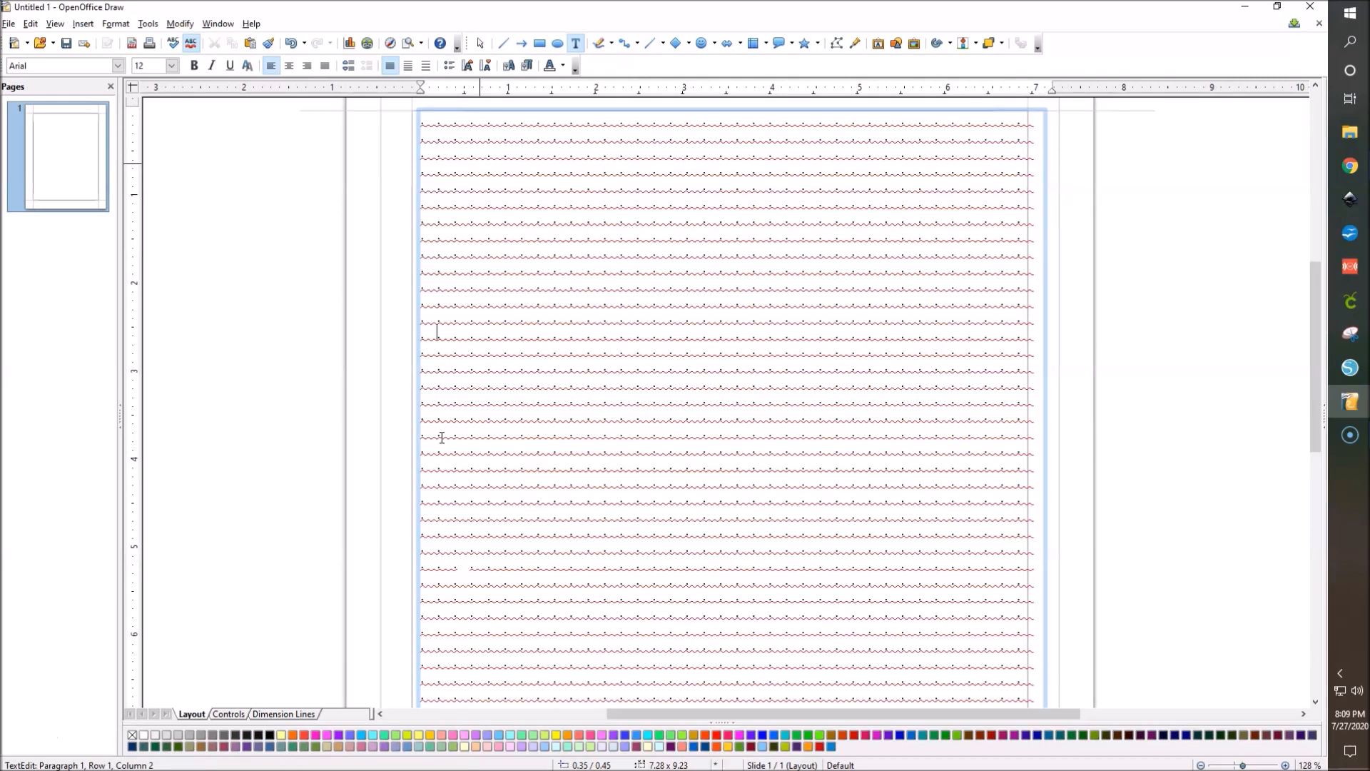
key("Down")
key("Down")
key("Down")
key("Down")
key("Down")
key("Down")
key("Down")
key("Down")
key("Up")
scroll(442, 433, "down", 3)
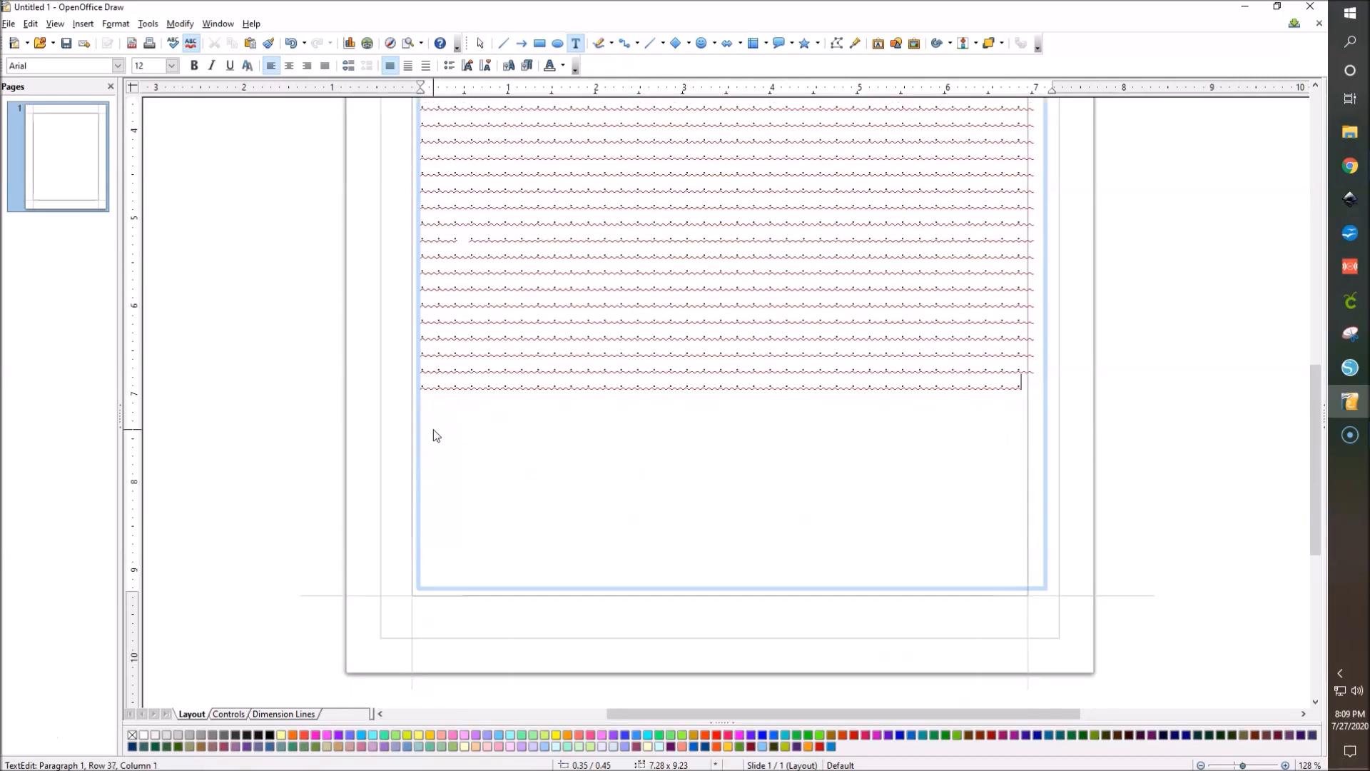
key("shift+Left")
key("Right")
type(".")
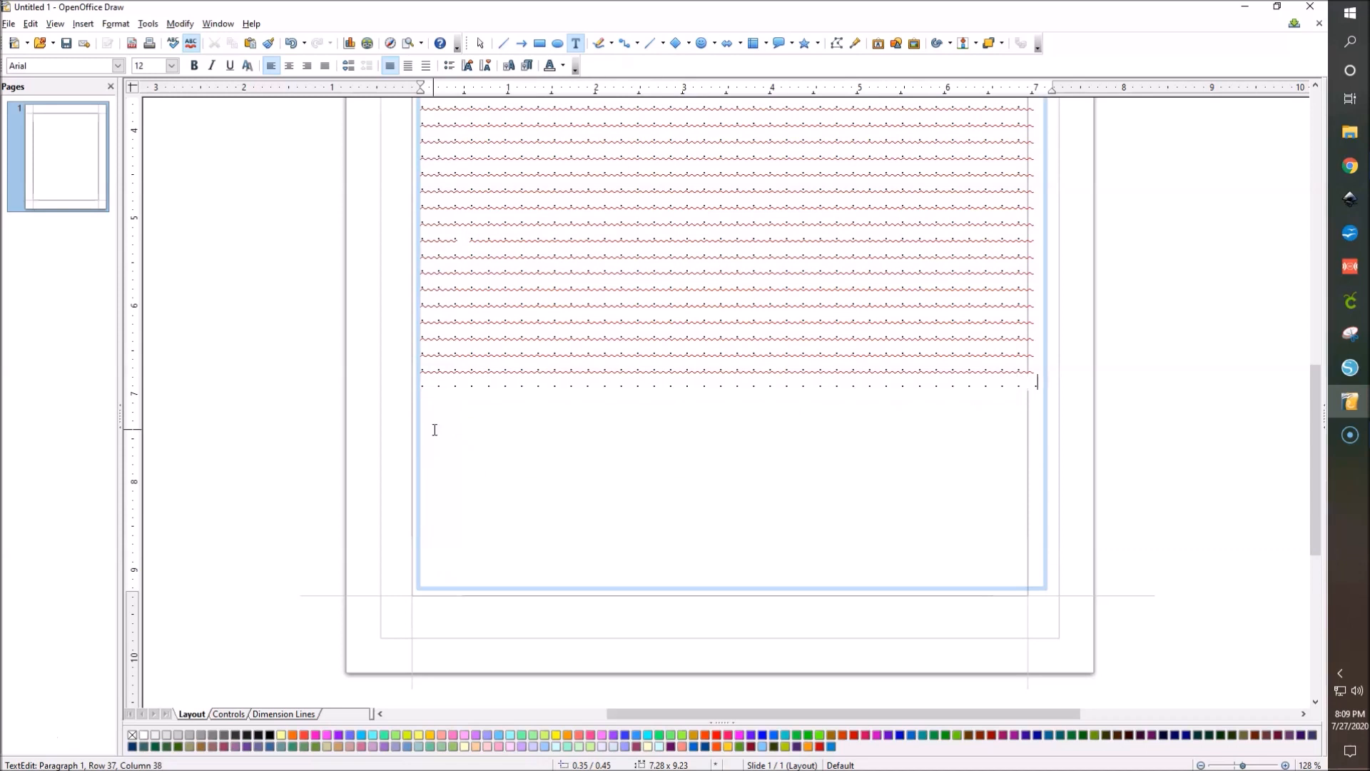
Step: Copy the completed last row of periods and paste it repeatedly until the dots reach the text frame's lower edge
key("shift+Left")
key("shift+Left")
key("shift+Left")
key("shift+Left")
key("shift+Left")
key("shift+Left")
key("shift+Left")
key("shift+Left")
key("shift+Left")
key("shift+Left")
key("shift+Left")
key("shift+Left")
key("shift+Left")
key("shift+Left")
key("shift+Left")
key("shift+Left")
key("shift+Left")
key("shift+Left")
key("shift+Left")
key("shift+Left")
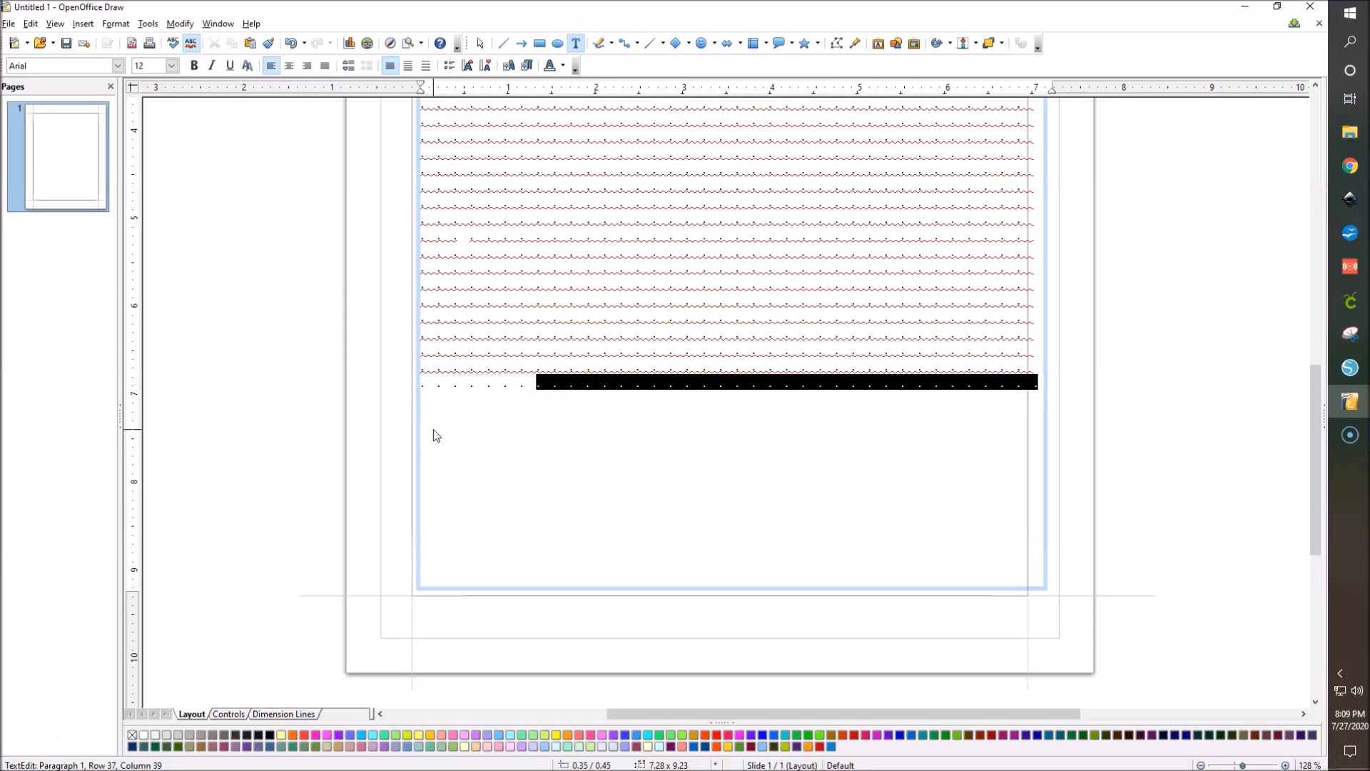
key("shift+Left")
key("shift+Left")
key("shift+Left")
key("shift+Left")
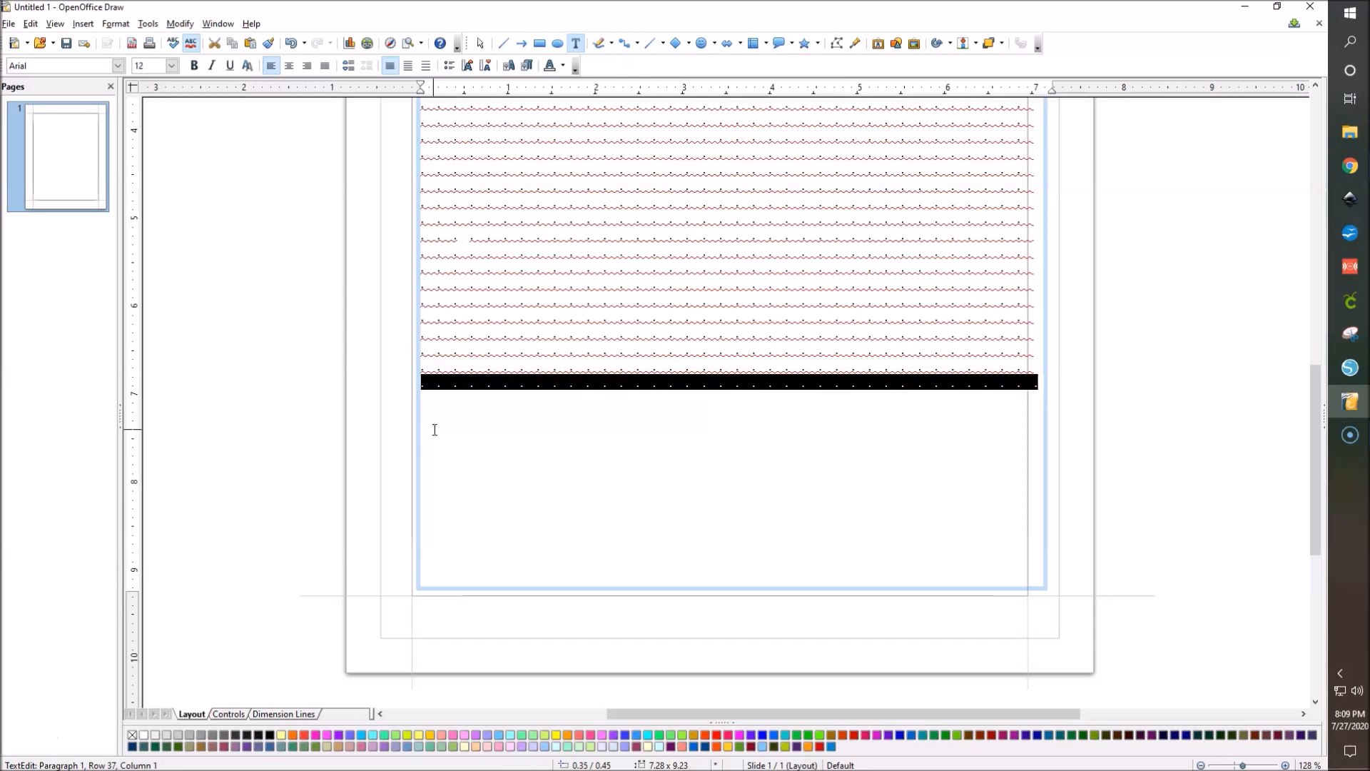
key("Right")
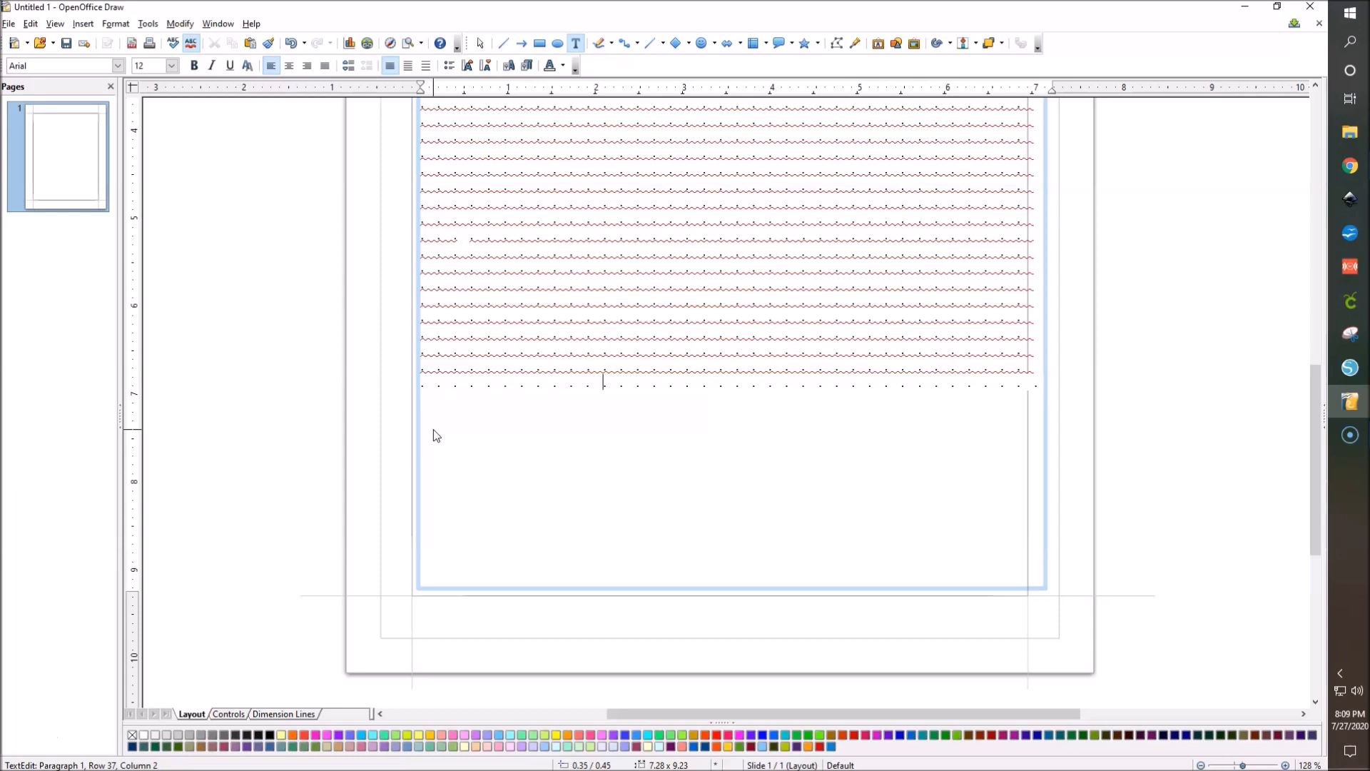
key("ctrl+v")
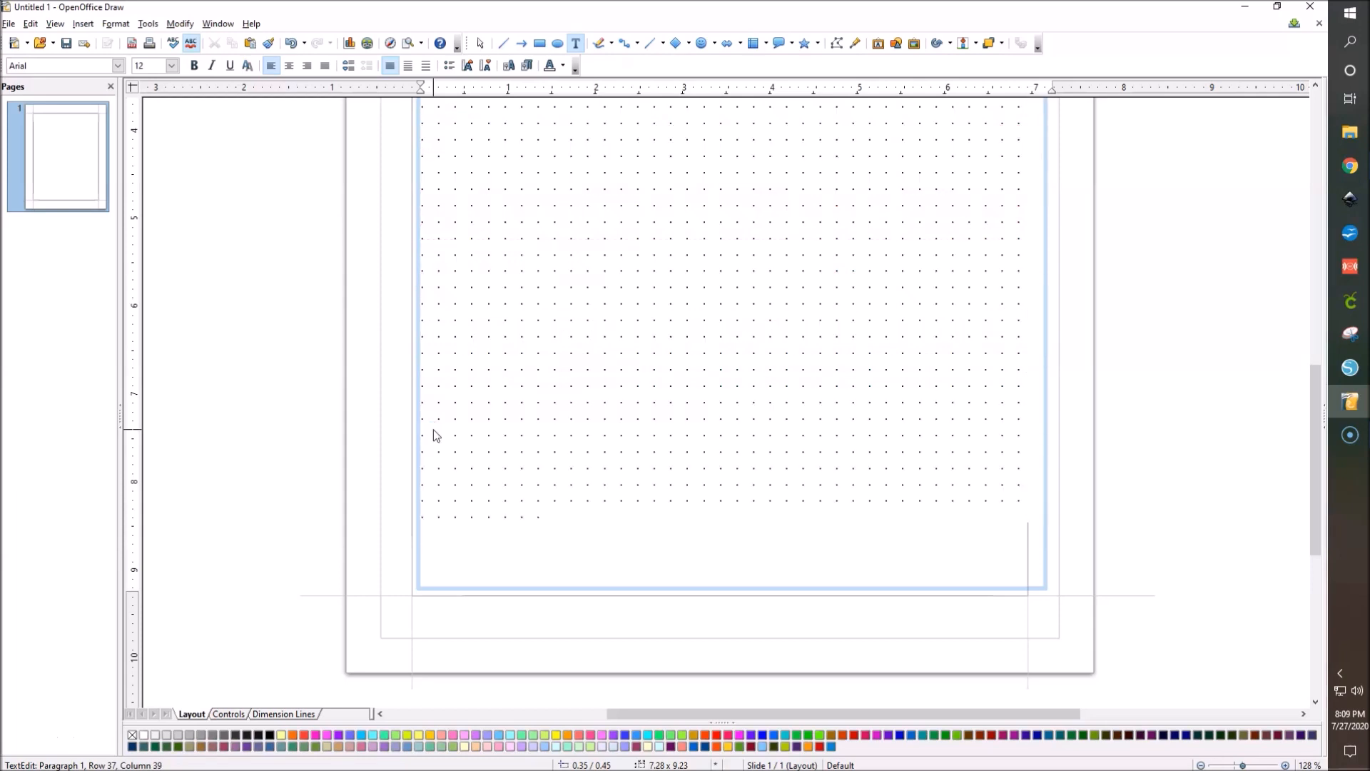
key("ctrl+v")
key("ctrl+v")
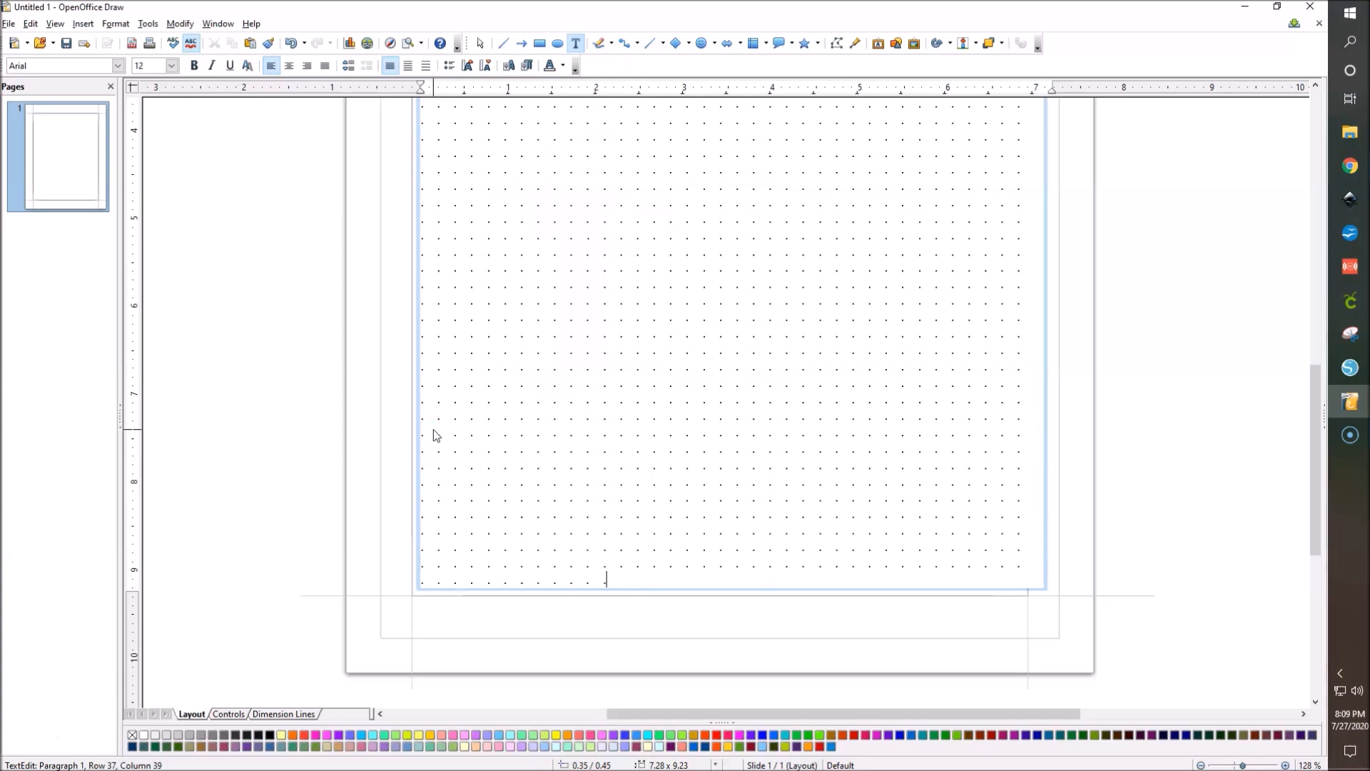
Step: Delete the surplus periods that spill below the rectangle and the last one past its right edge, and finish editing the text
key("BackSpace")
key("BackSpace")
key("BackSpace")
key("BackSpace")
key("BackSpace")
key("BackSpace")
key("BackSpace")
key("BackSpace")
key("BackSpace")
key("BackSpace")
key("BackSpace")
key("BackSpace")
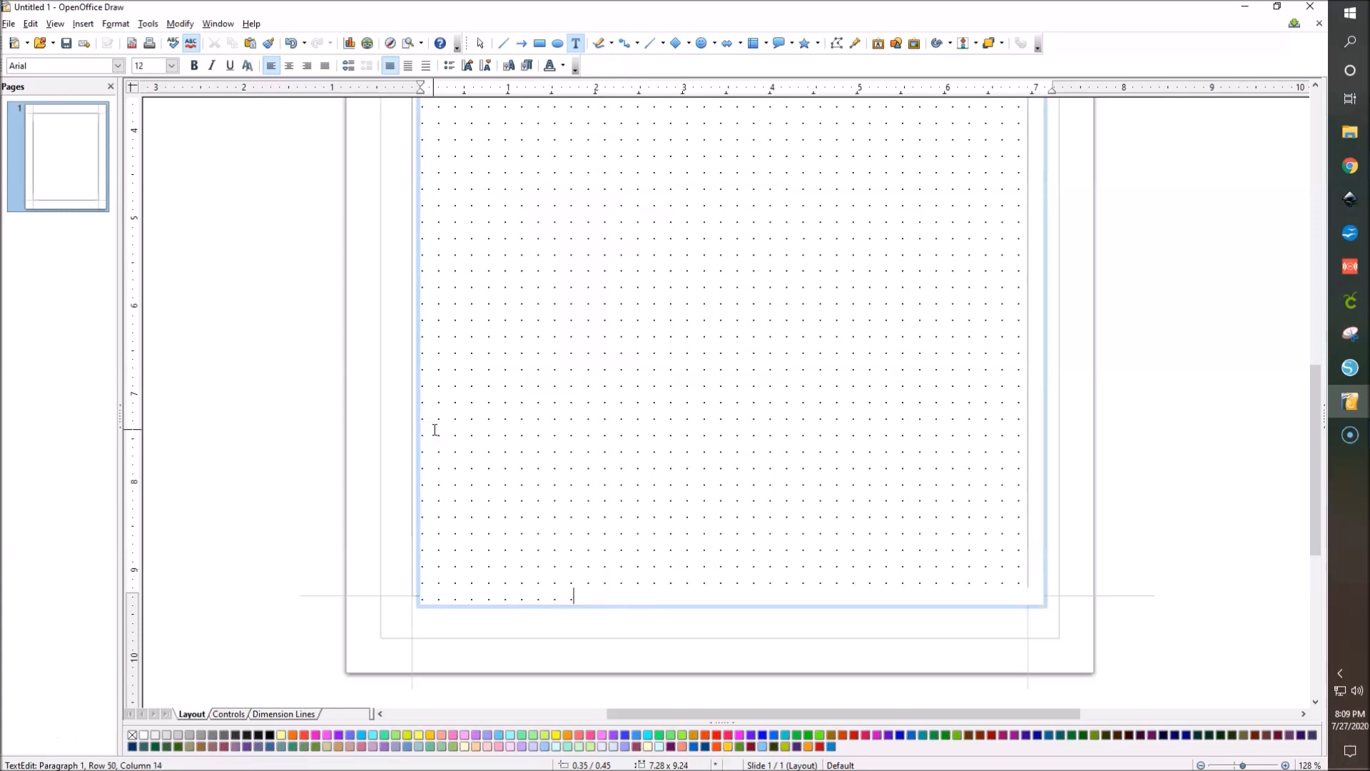
key("BackSpace")
key("BackSpace")
key("BackSpace")
key("BackSpace")
key("BackSpace")
key("BackSpace")
key("BackSpace")
key("BackSpace")
key("BackSpace")
key("BackSpace")
key("BackSpace")
key("BackSpace")
key("BackSpace")
key("BackSpace")
key("BackSpace")
key("BackSpace")
key("BackSpace")
key("BackSpace")
key("BackSpace")
key("BackSpace")
key("BackSpace")
key("BackSpace")
key("BackSpace")
key("BackSpace")
key("BackSpace")
key("BackSpace")
key("BackSpace")
key("BackSpace")
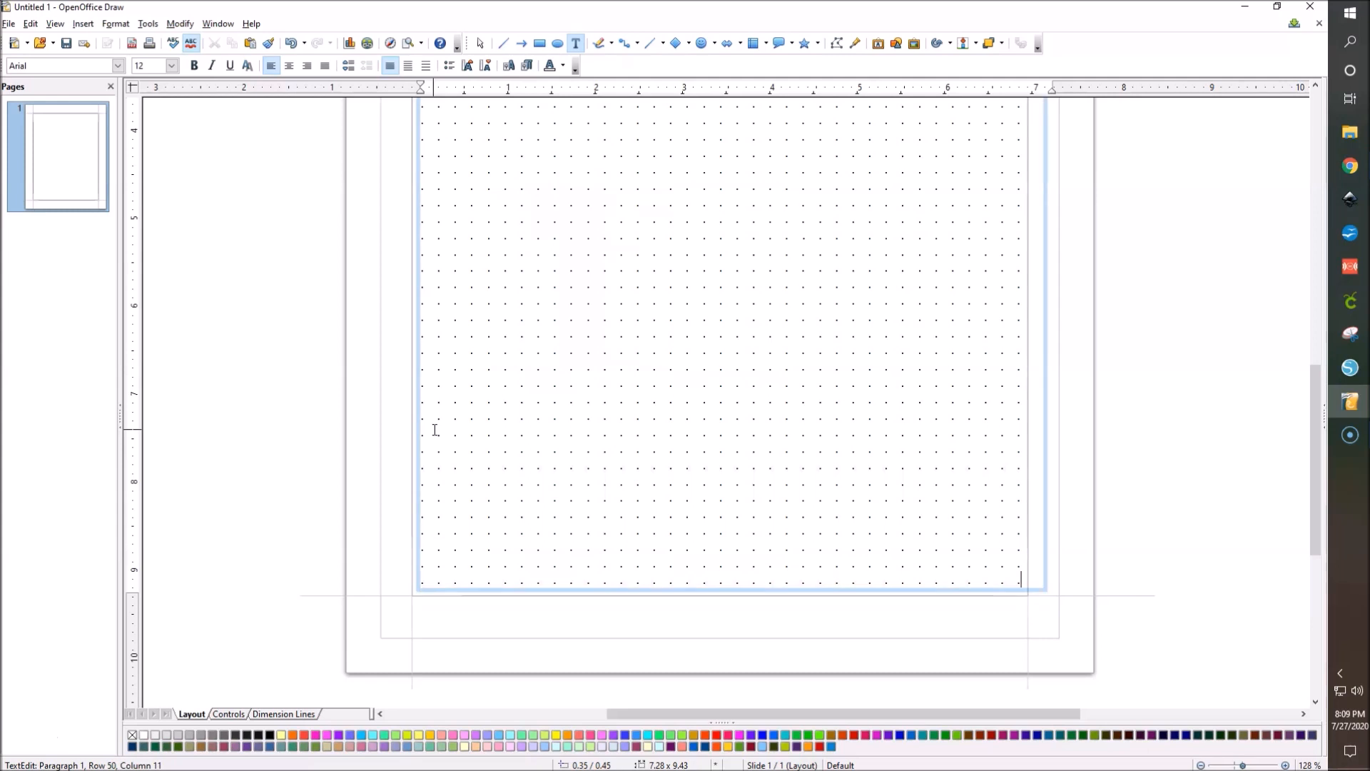
left_click(1204, 437)
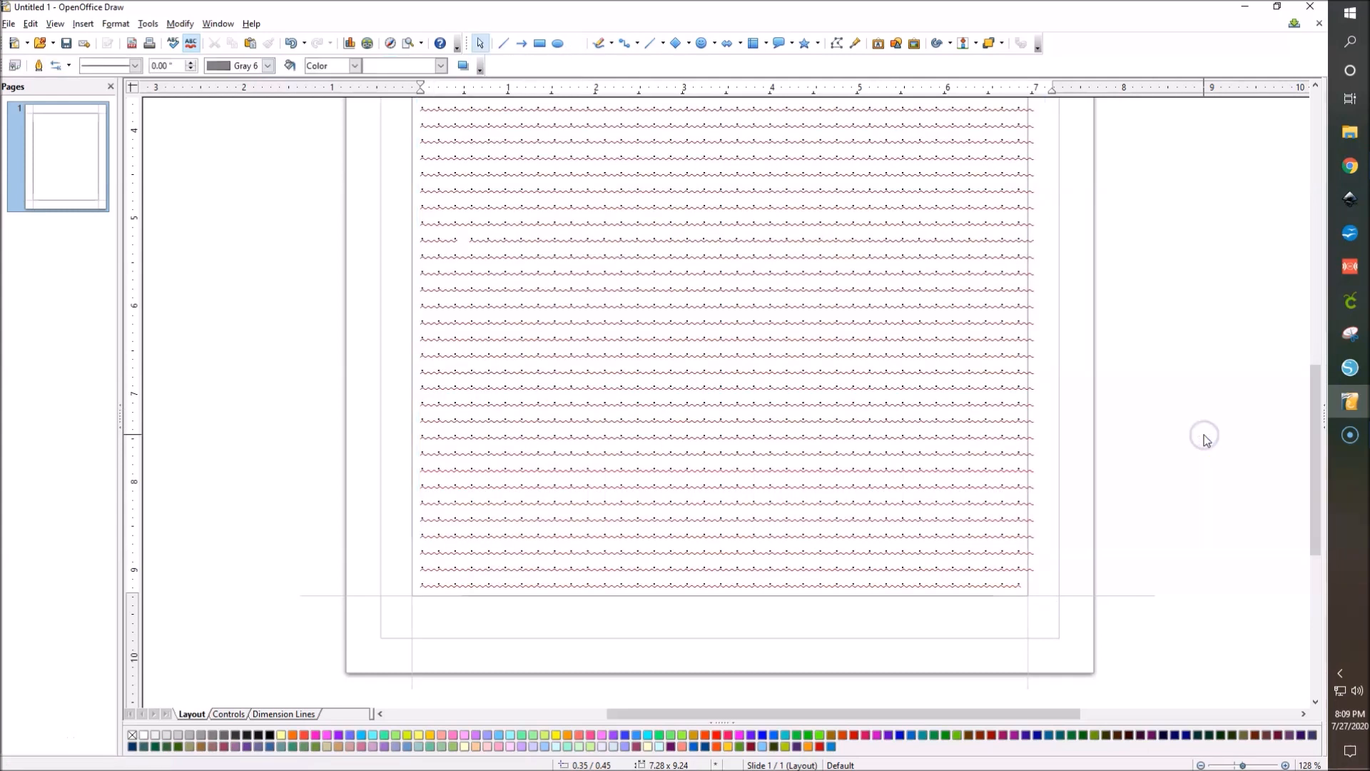
scroll(644, 457, "up", 8)
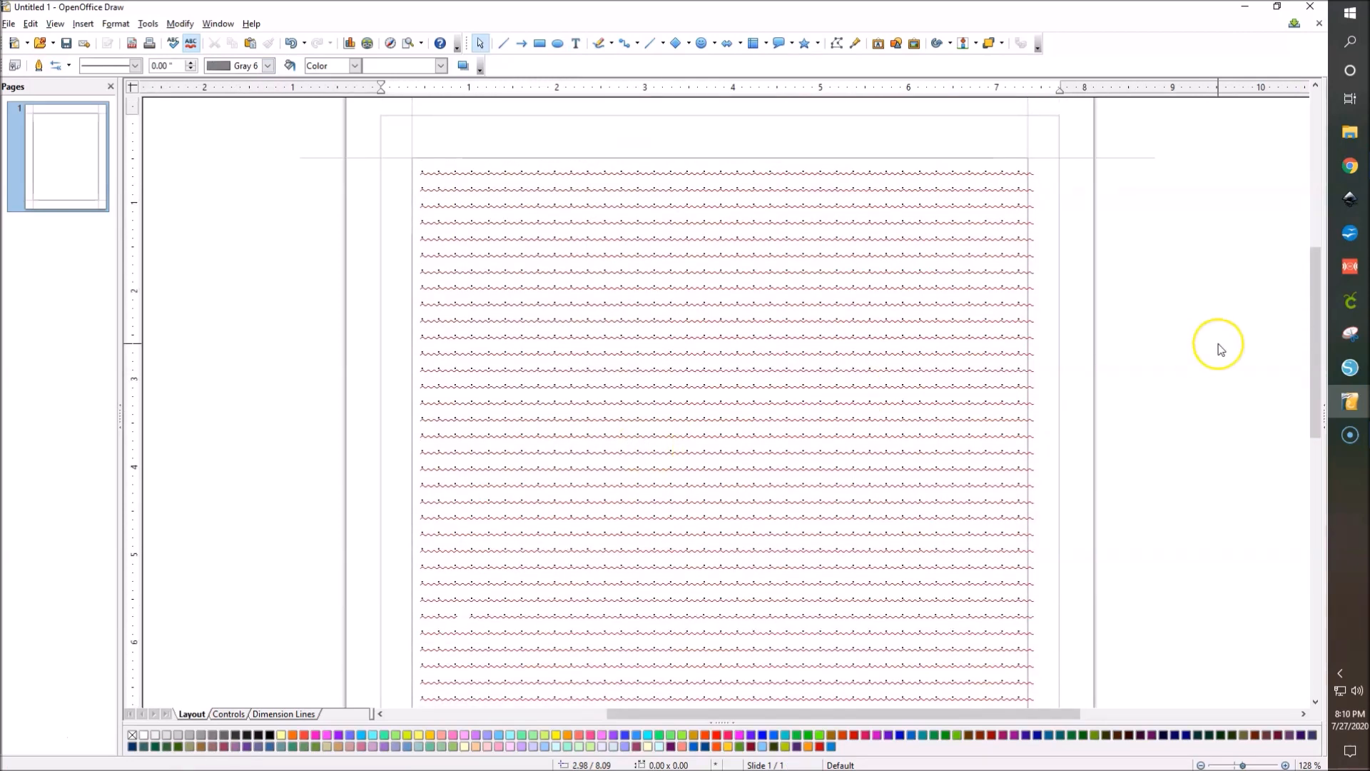
scroll(541, 255, "up", 2)
scroll(544, 254, "down", 2)
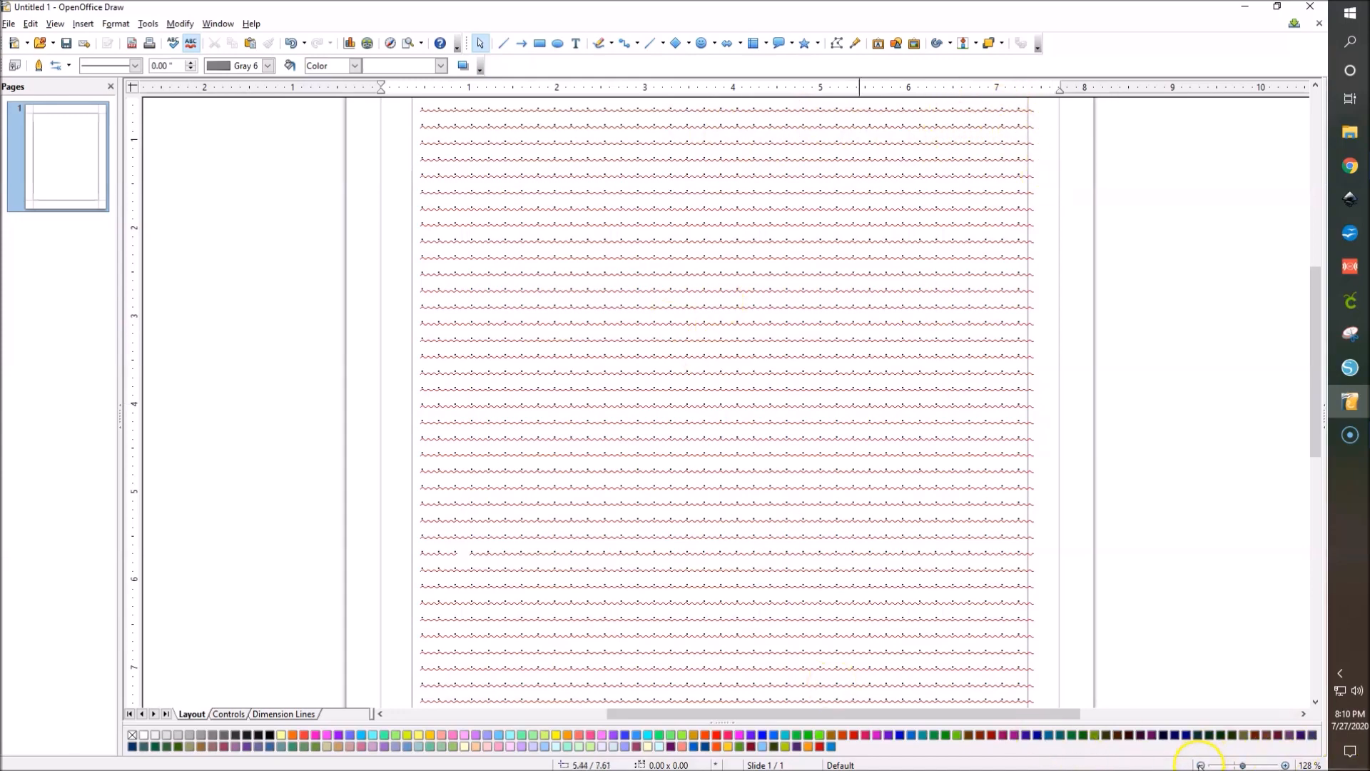
Step: Copy page 1 with its dot grid and paste it as a second page
left_click(1201, 765)
left_click(1201, 765)
left_click(1201, 765)
left_click(1199, 764)
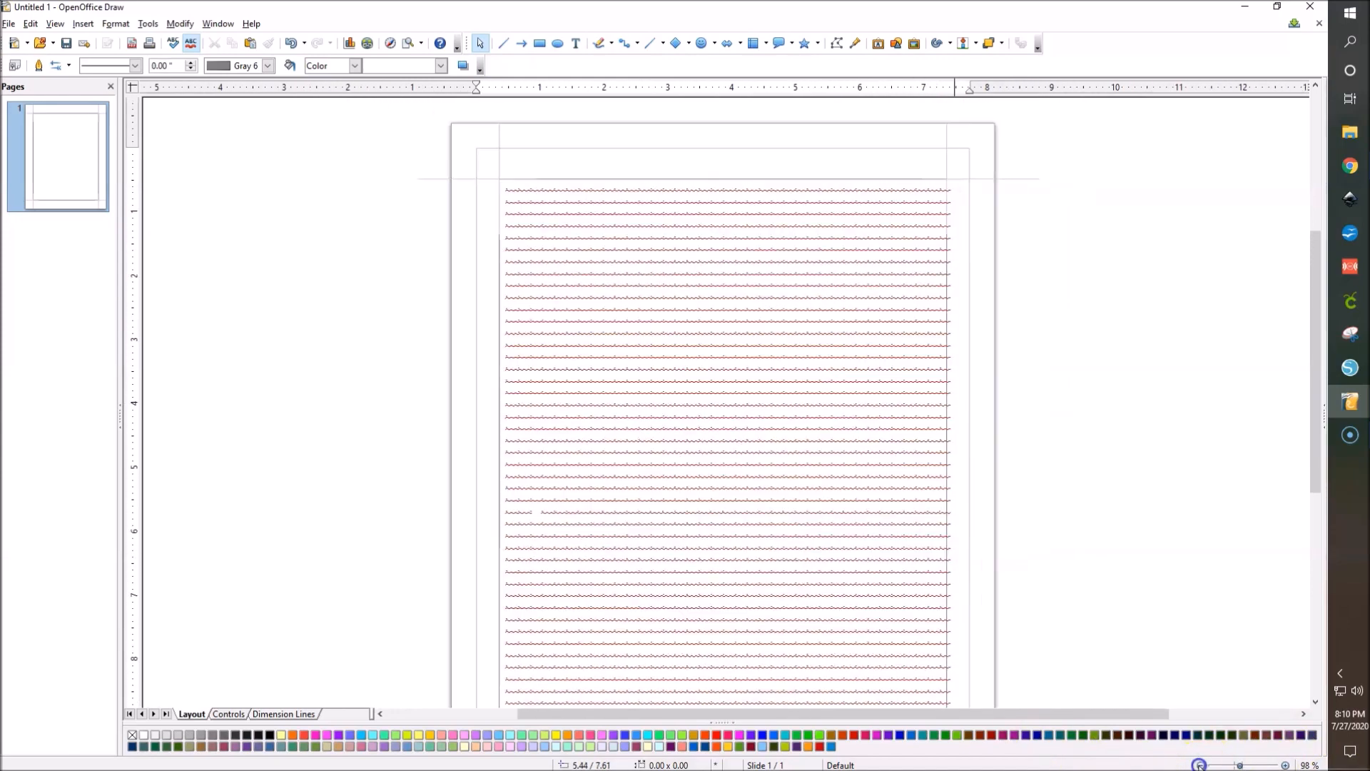
left_click(1200, 764)
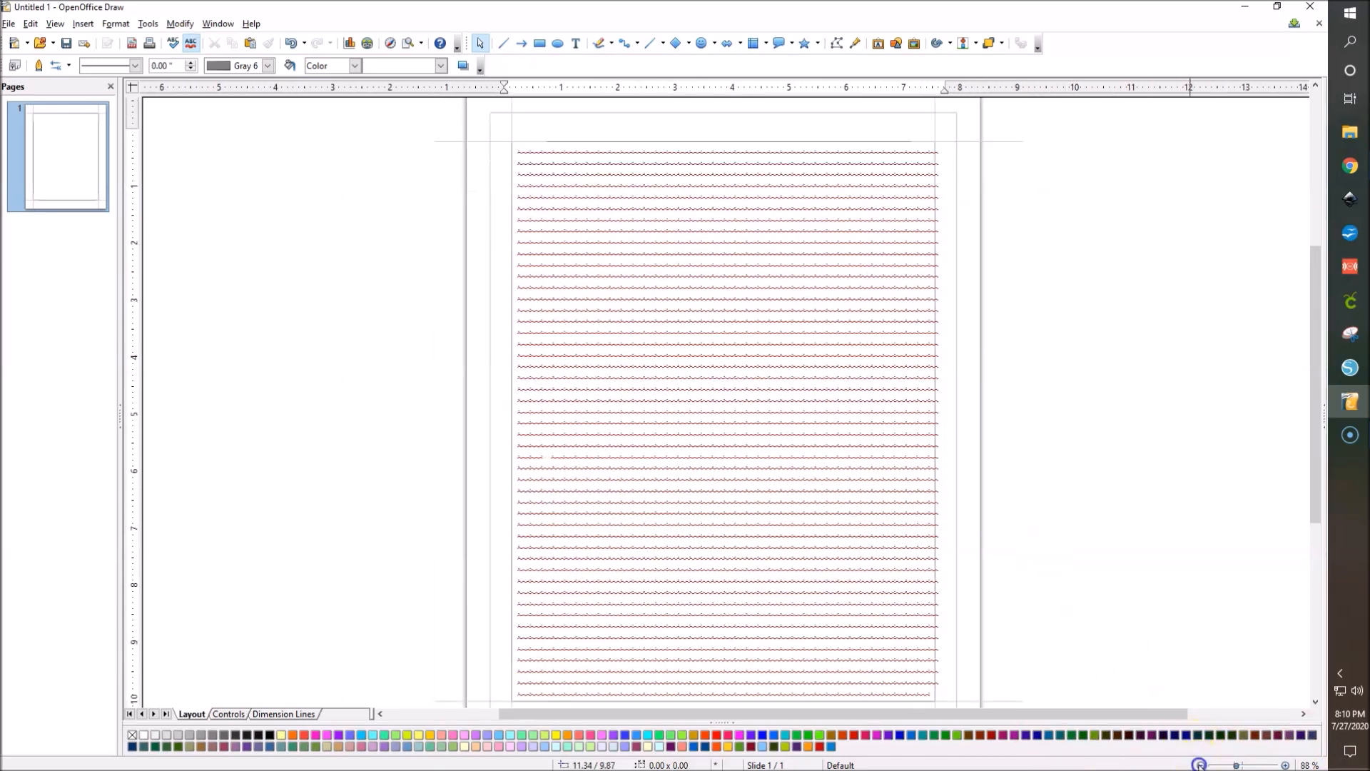
left_click(1201, 765)
left_click(1201, 765)
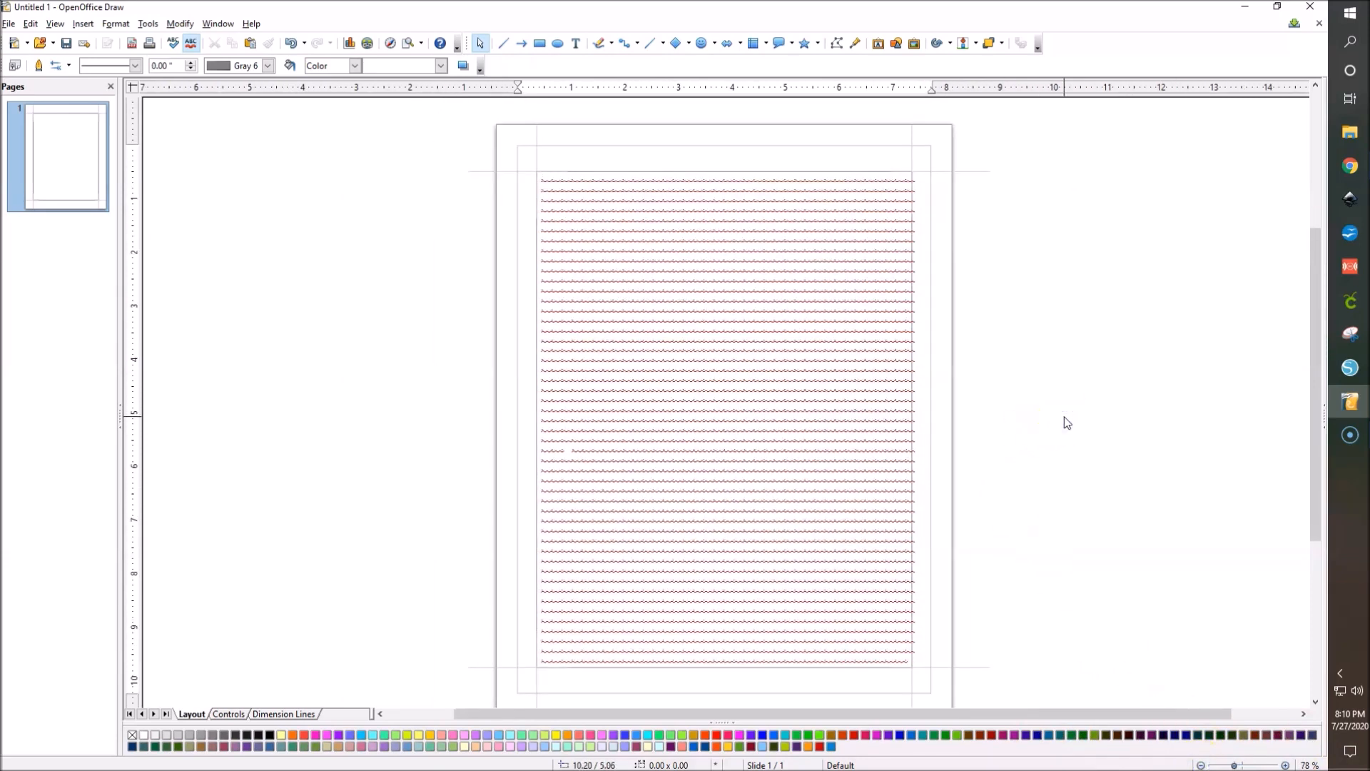
right_click(86, 173)
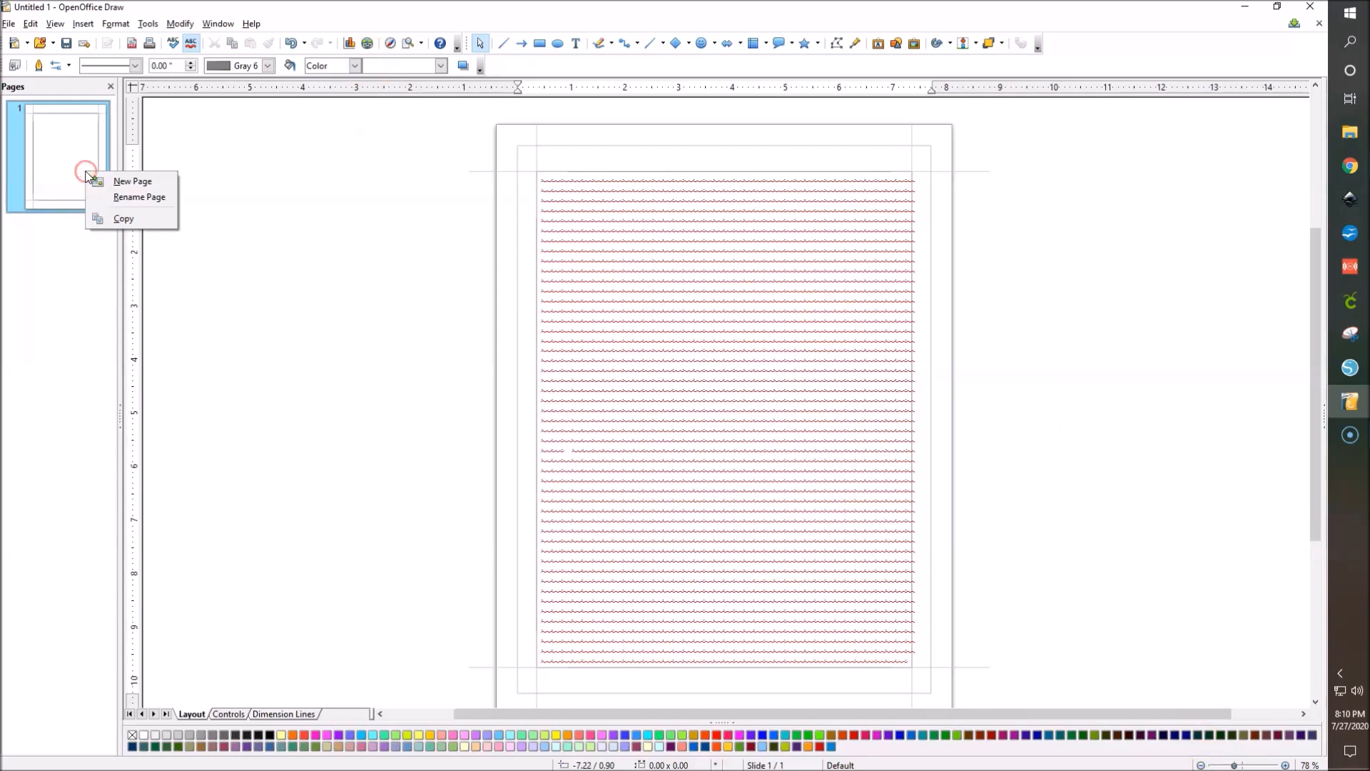
left_click(122, 219)
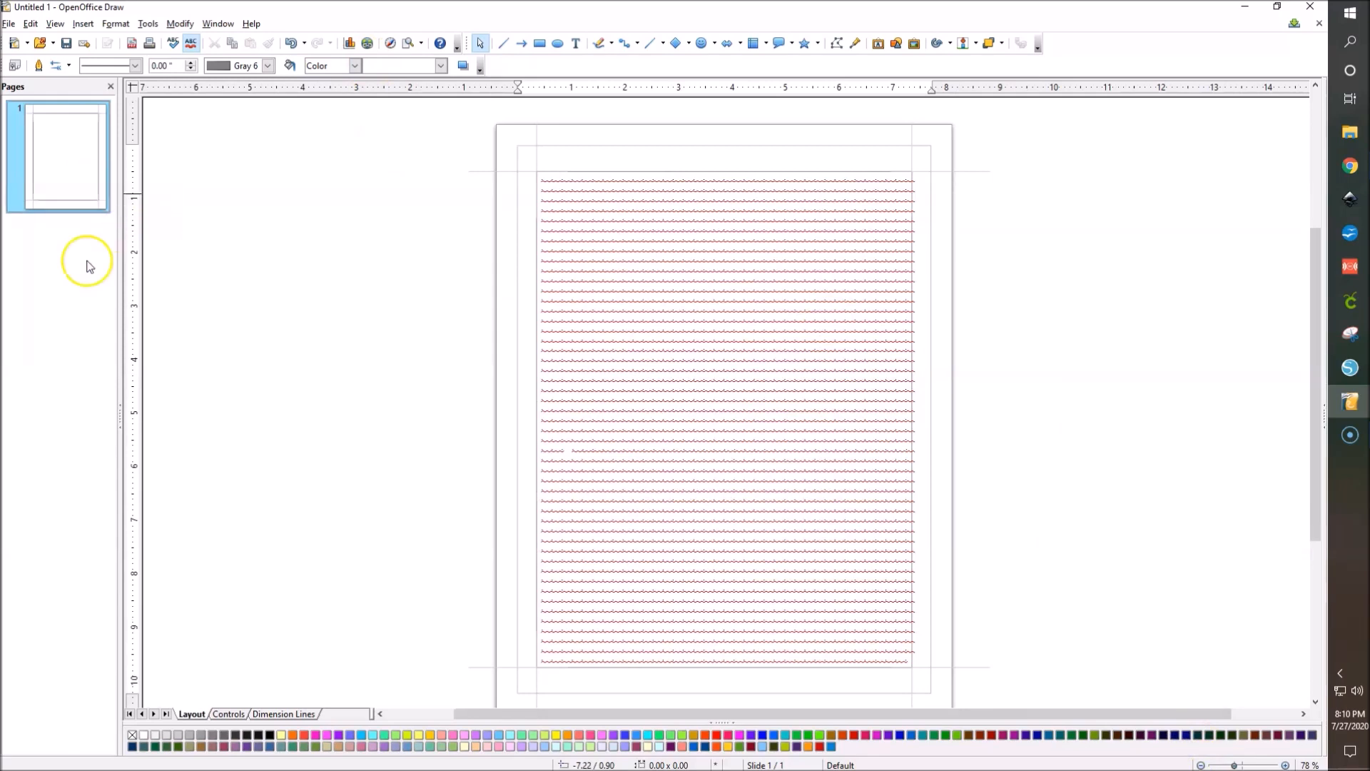
right_click(91, 239)
left_click(120, 270)
Step: Compare the original page with its pasted duplicate
left_click(81, 270)
left_click(79, 184)
left_click(83, 271)
left_click(58, 167)
left_click(66, 258)
left_click(70, 164)
left_click(56, 261)
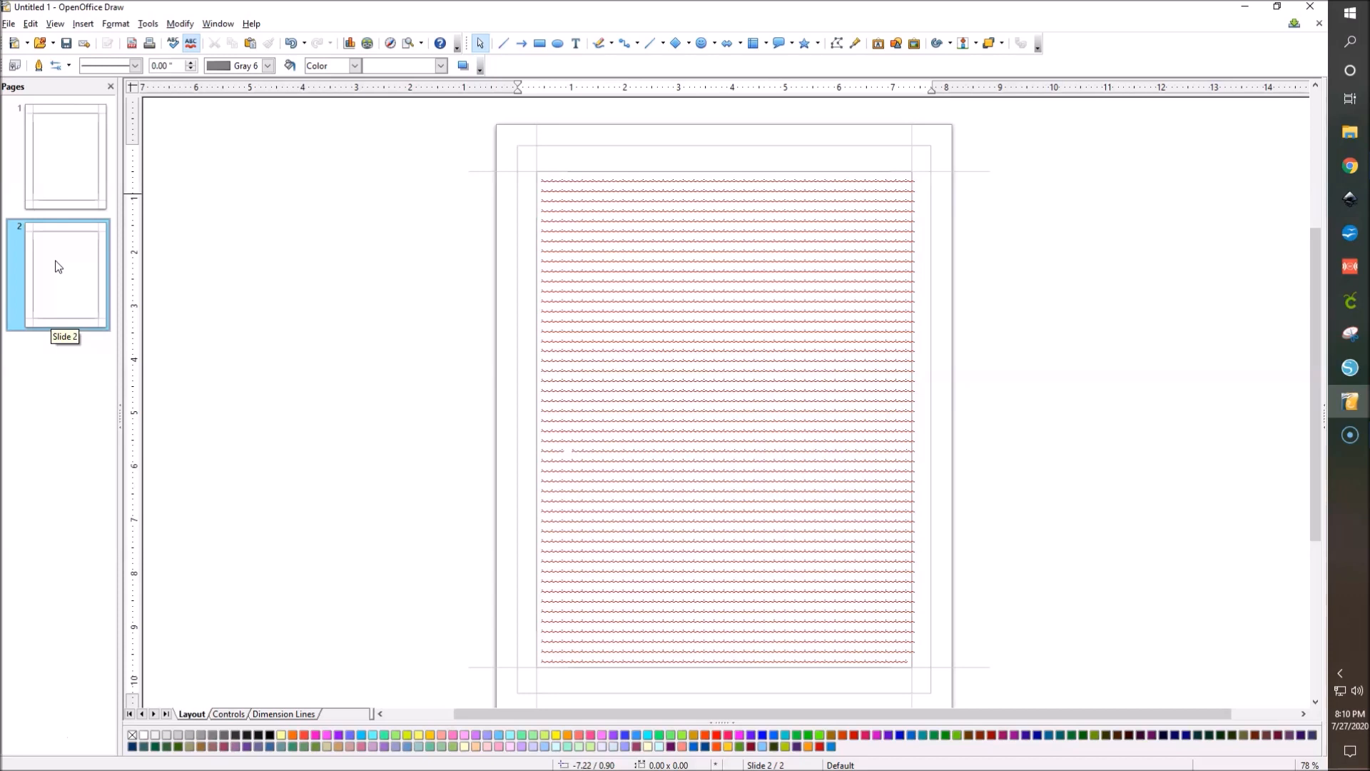
Step: On page 1, send the text frame of periods to the back, behind the rectangle
left_click(77, 159)
left_click(536, 347)
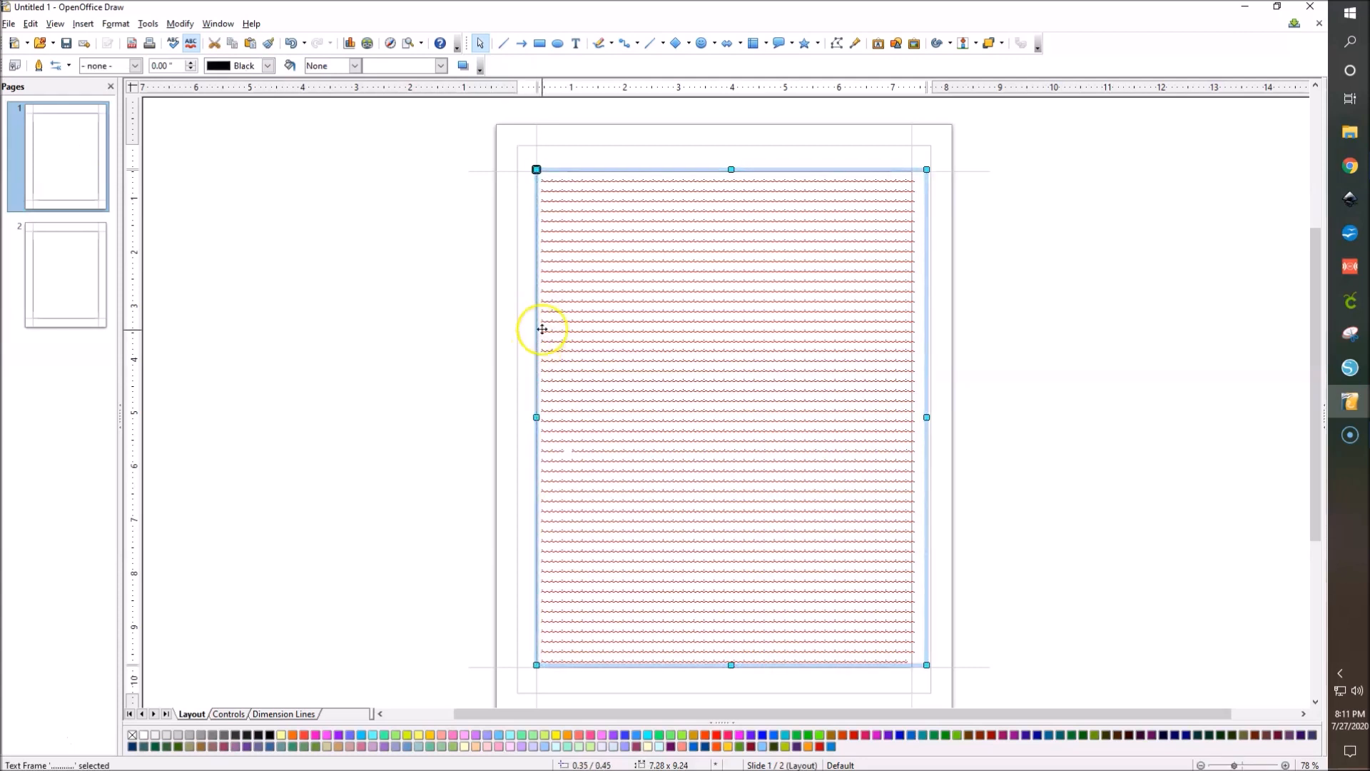
left_click(503, 324)
left_click(538, 209)
right_click(537, 211)
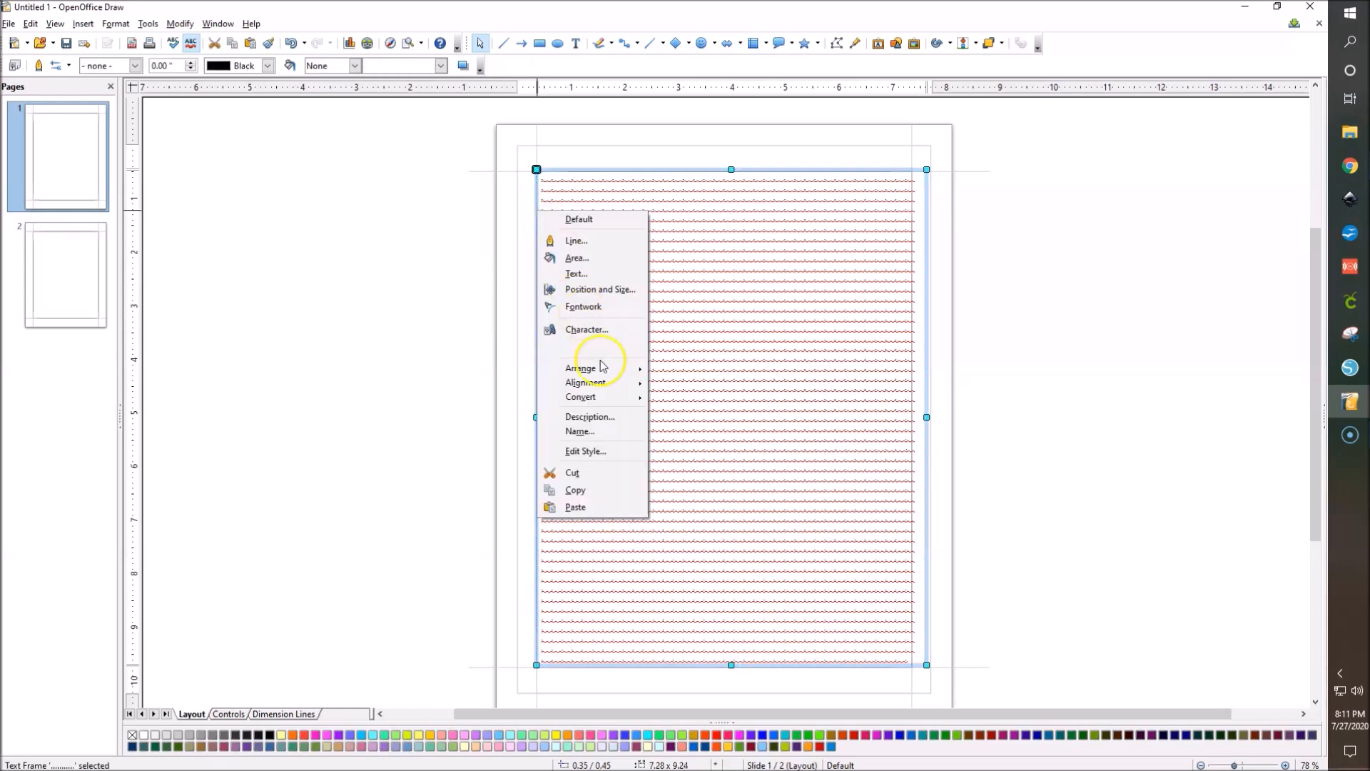
left_click(603, 384)
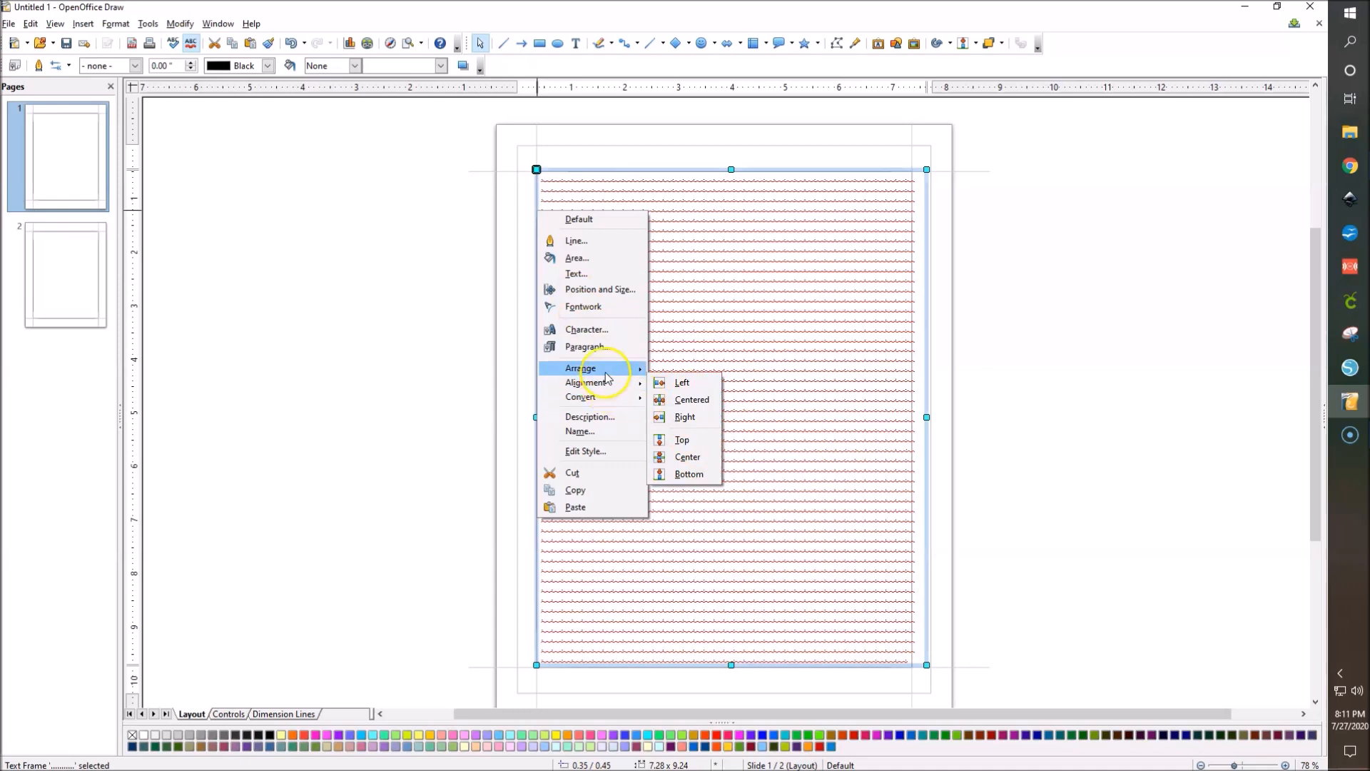
mouse_move(606, 386)
left_click(696, 417)
left_click(385, 377)
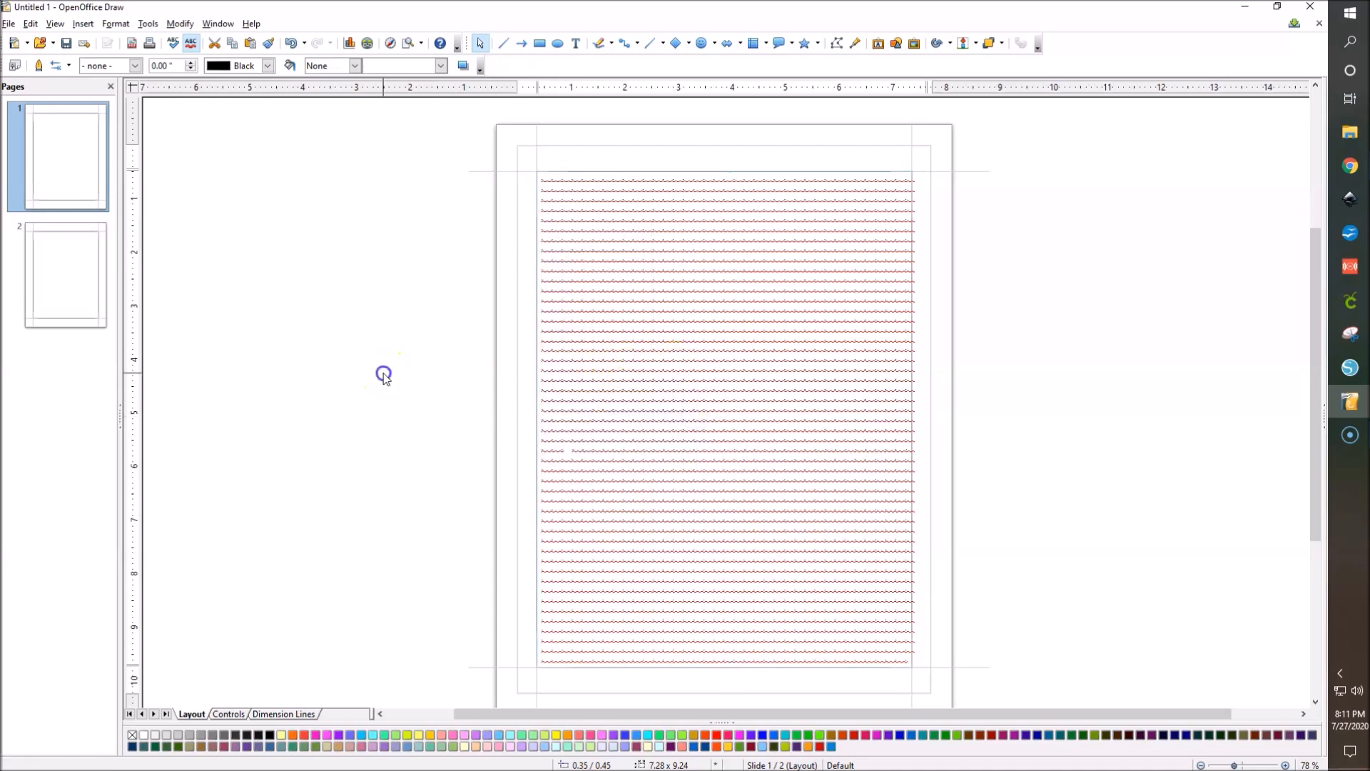
Step: Set the line color of page 1's 7 × 9.25 inch rectangle to White and deselect it
left_click(537, 390)
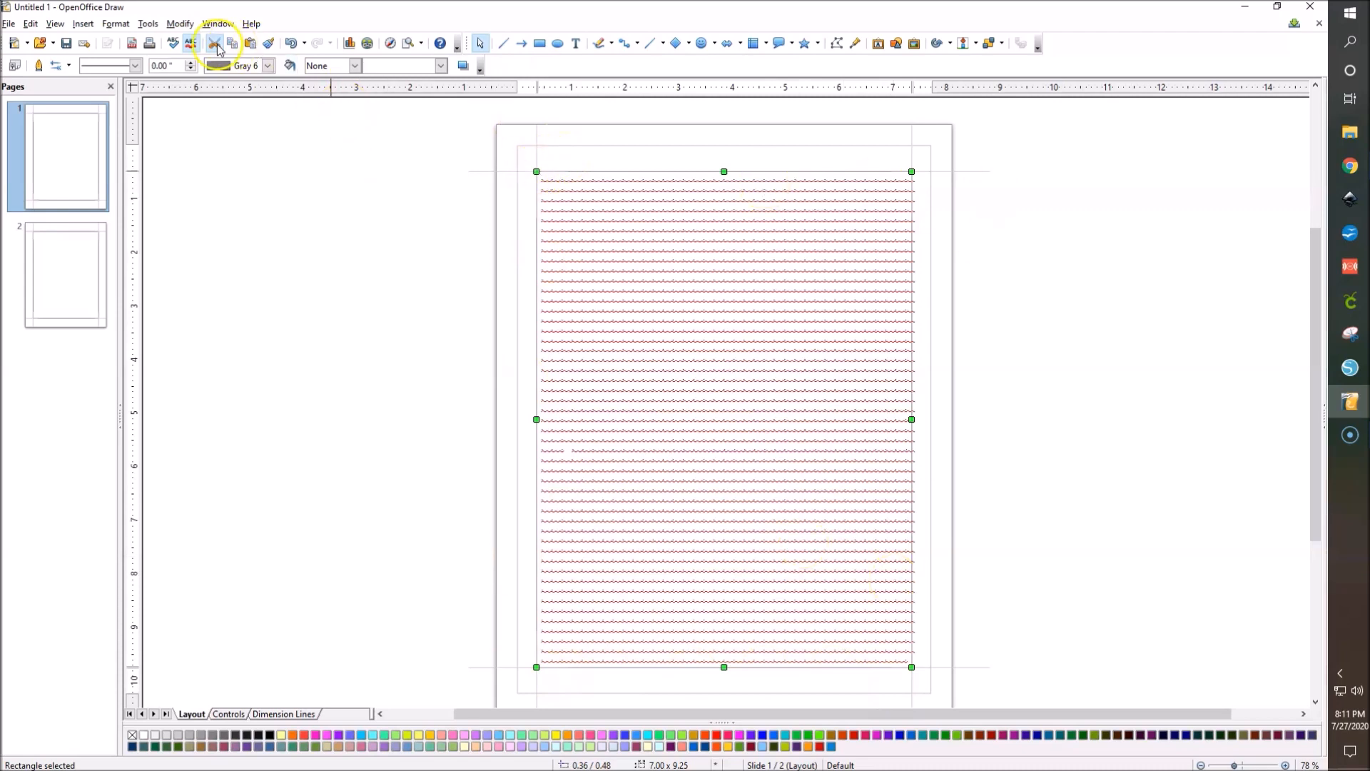
left_click(268, 65)
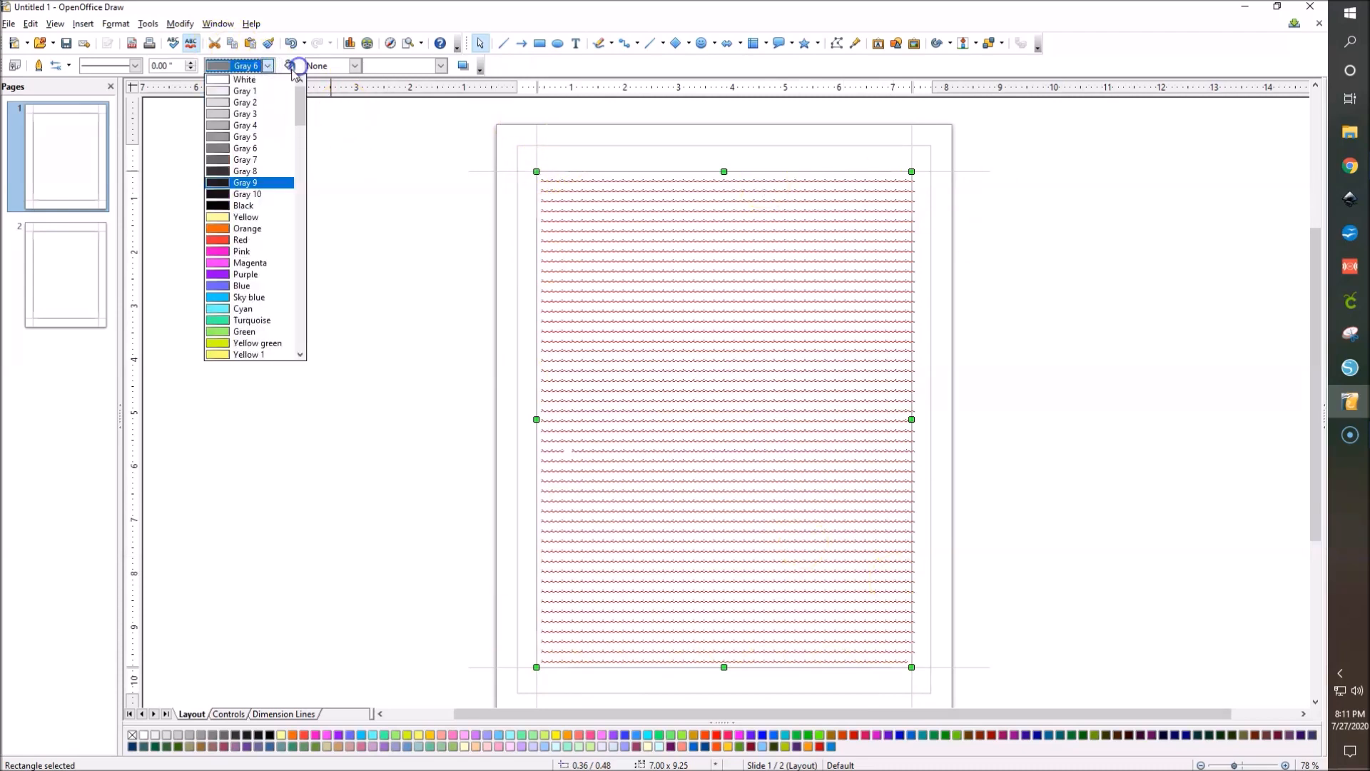
left_click(282, 80)
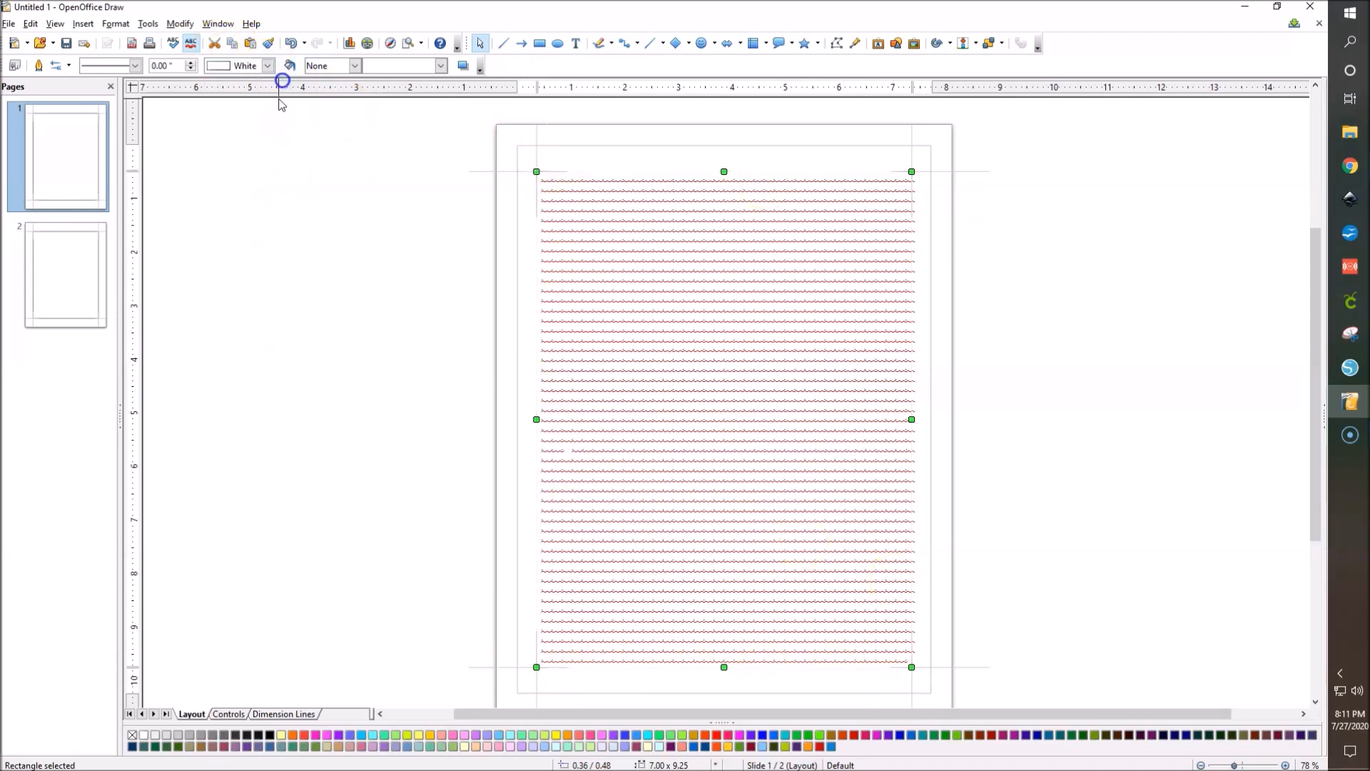
left_click(291, 434)
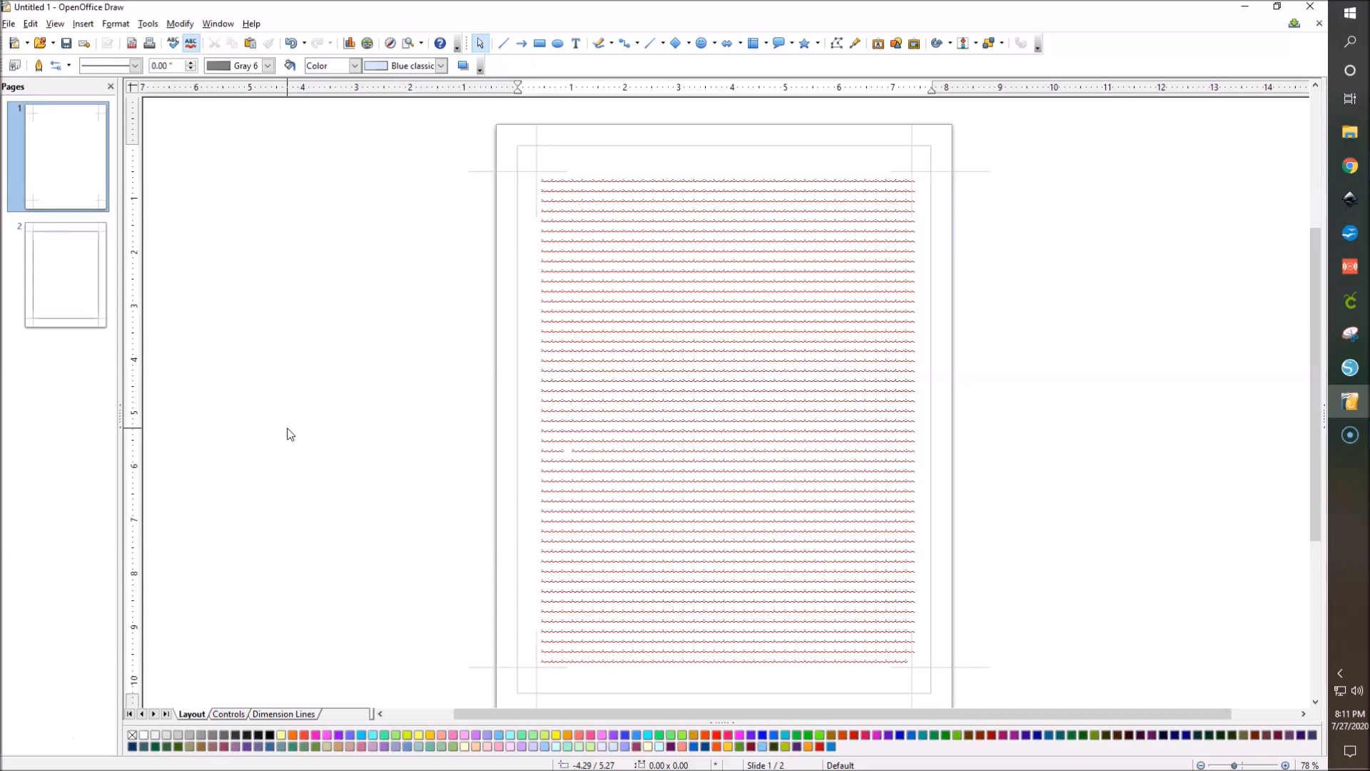
Step: On page 2, send the text frame of periods to the back and delete the 7 × 9.25 inch rectangle
left_click(96, 274)
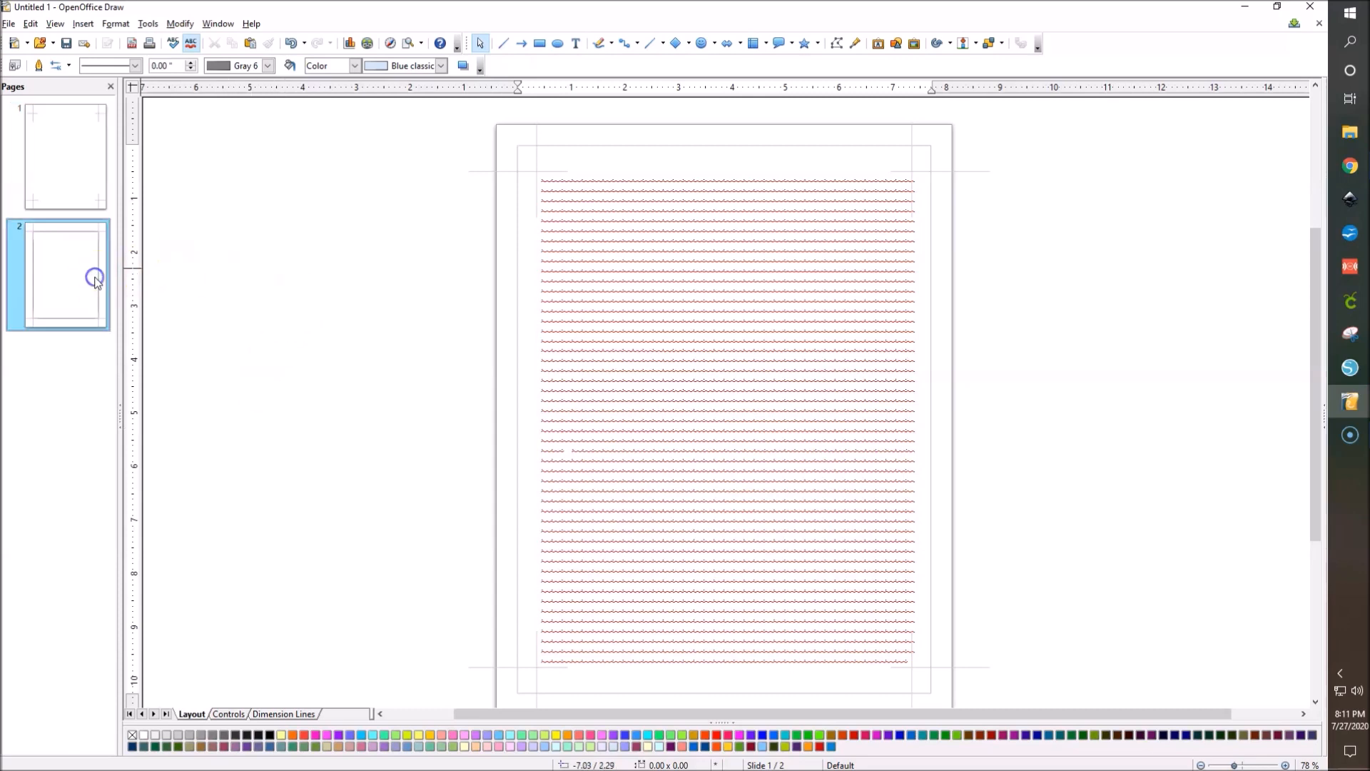
right_click(536, 359)
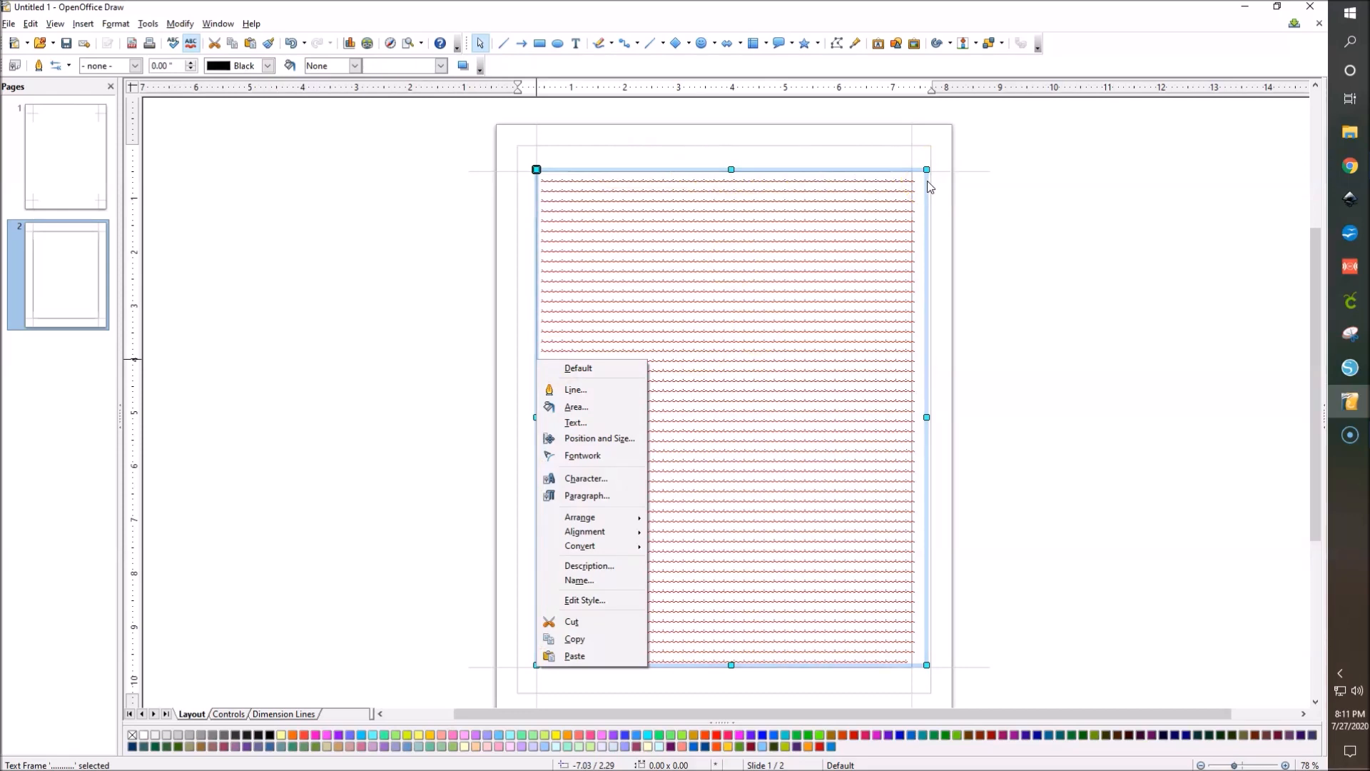
mouse_move(580, 517)
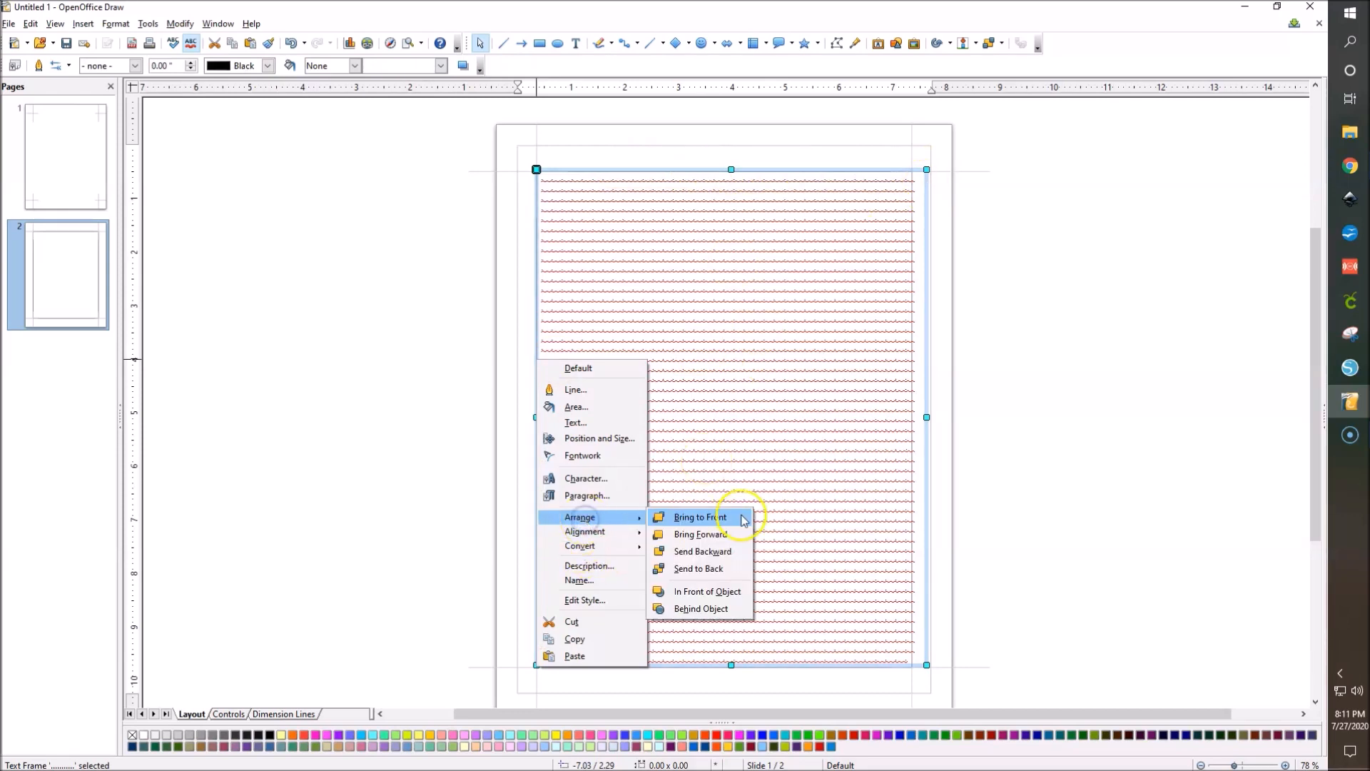
left_click(716, 569)
left_click(322, 392)
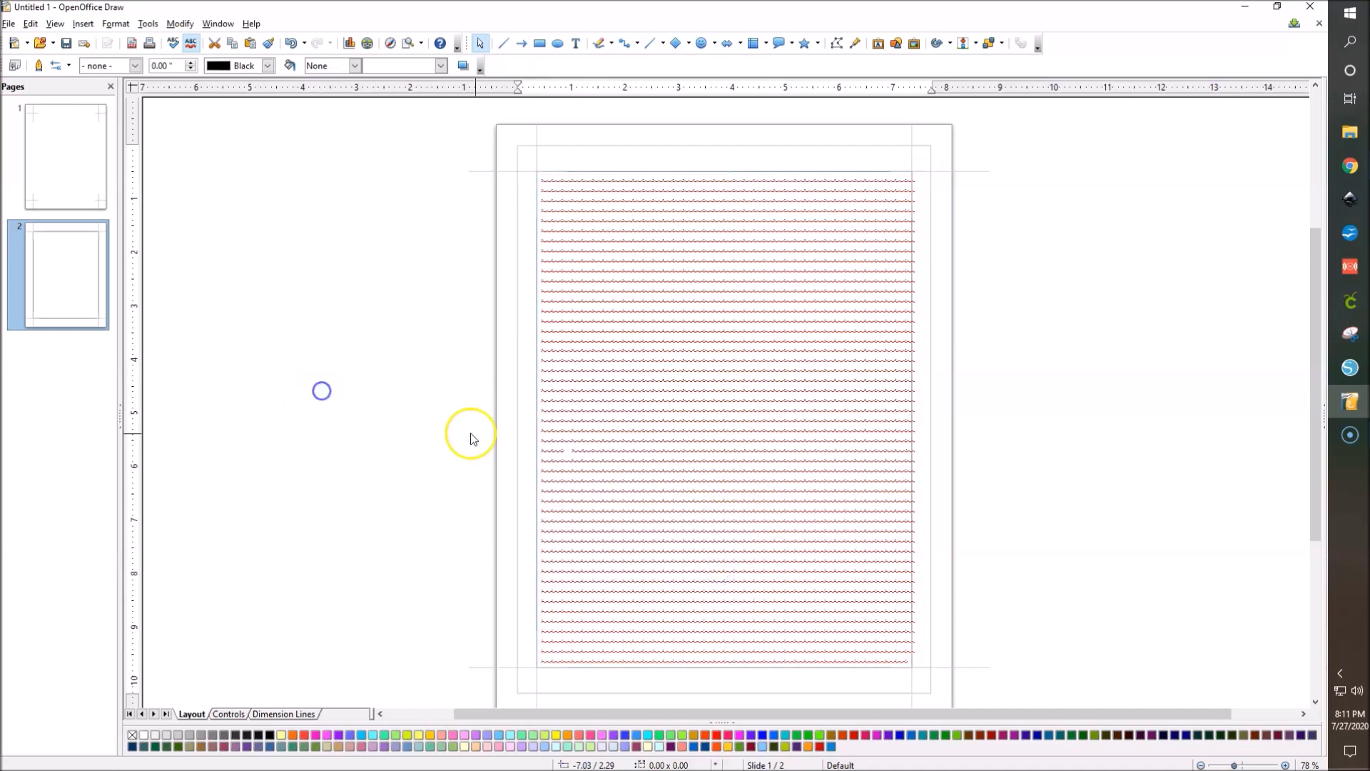
left_click(536, 455)
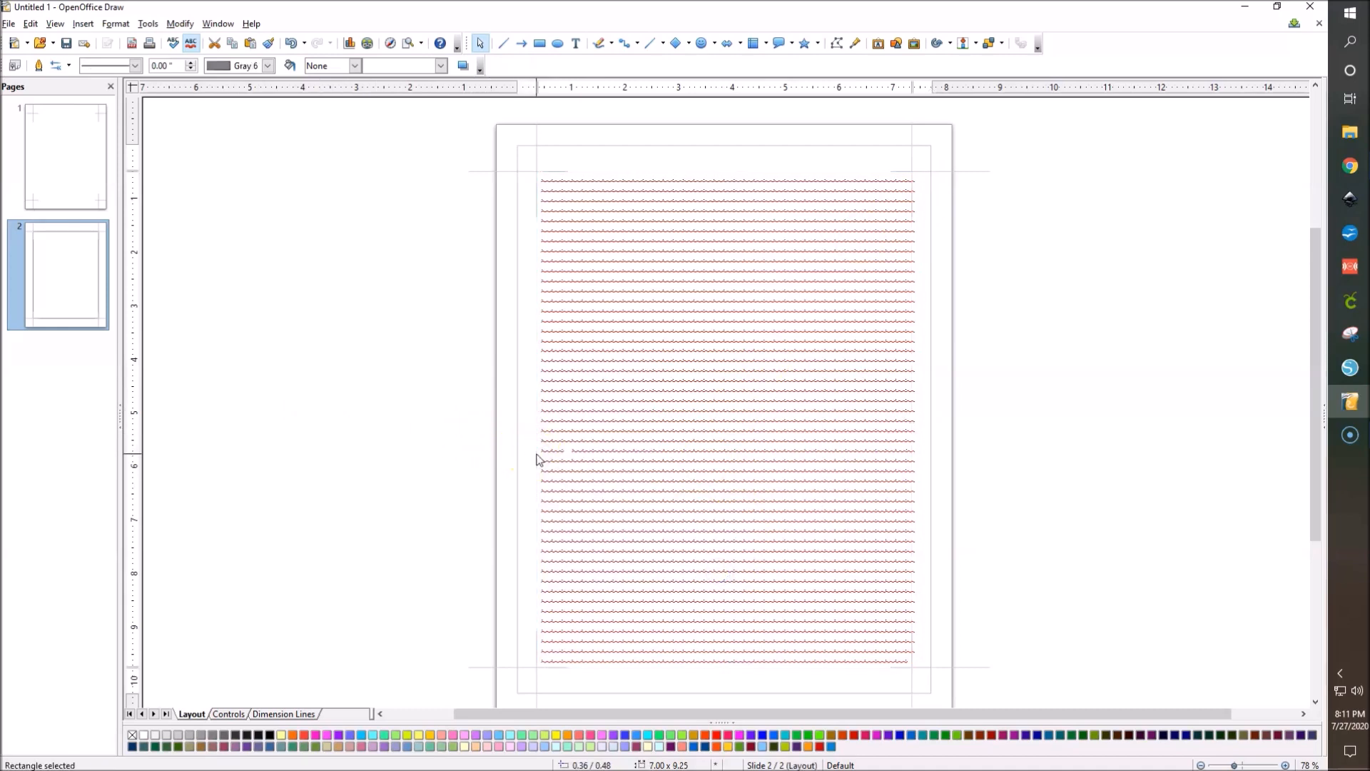
left_click(334, 275)
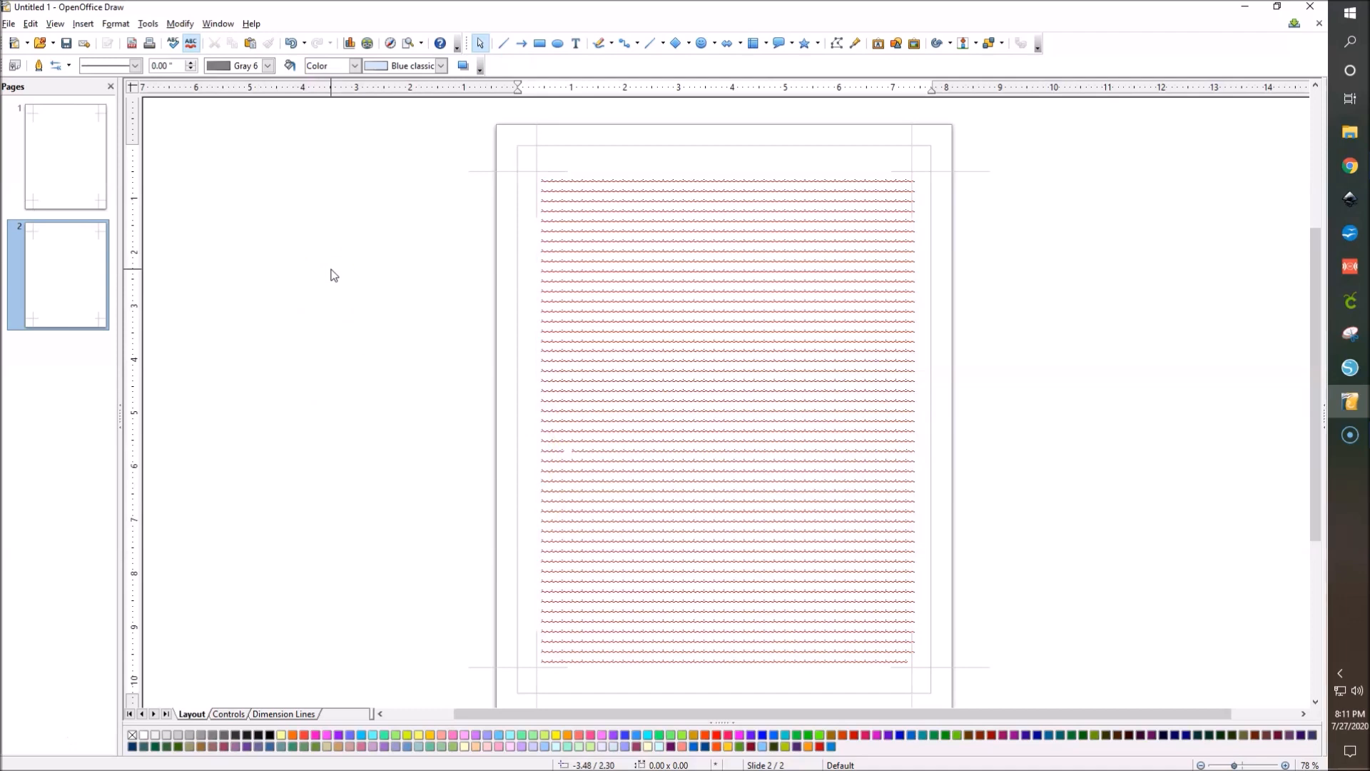
Step: Export all pages as a PDF named "dot grid classic size" in the Foiled for Etsy folder
left_click(9, 24)
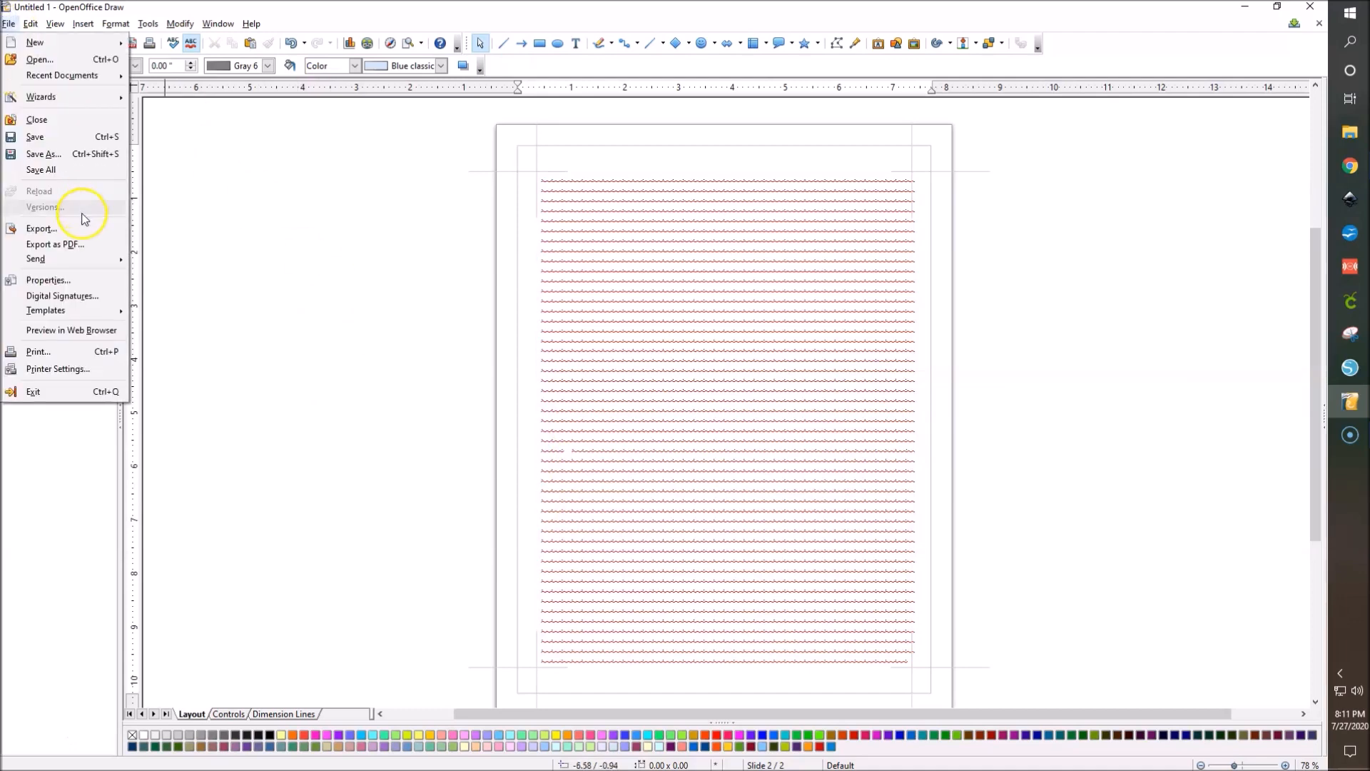
left_click(57, 244)
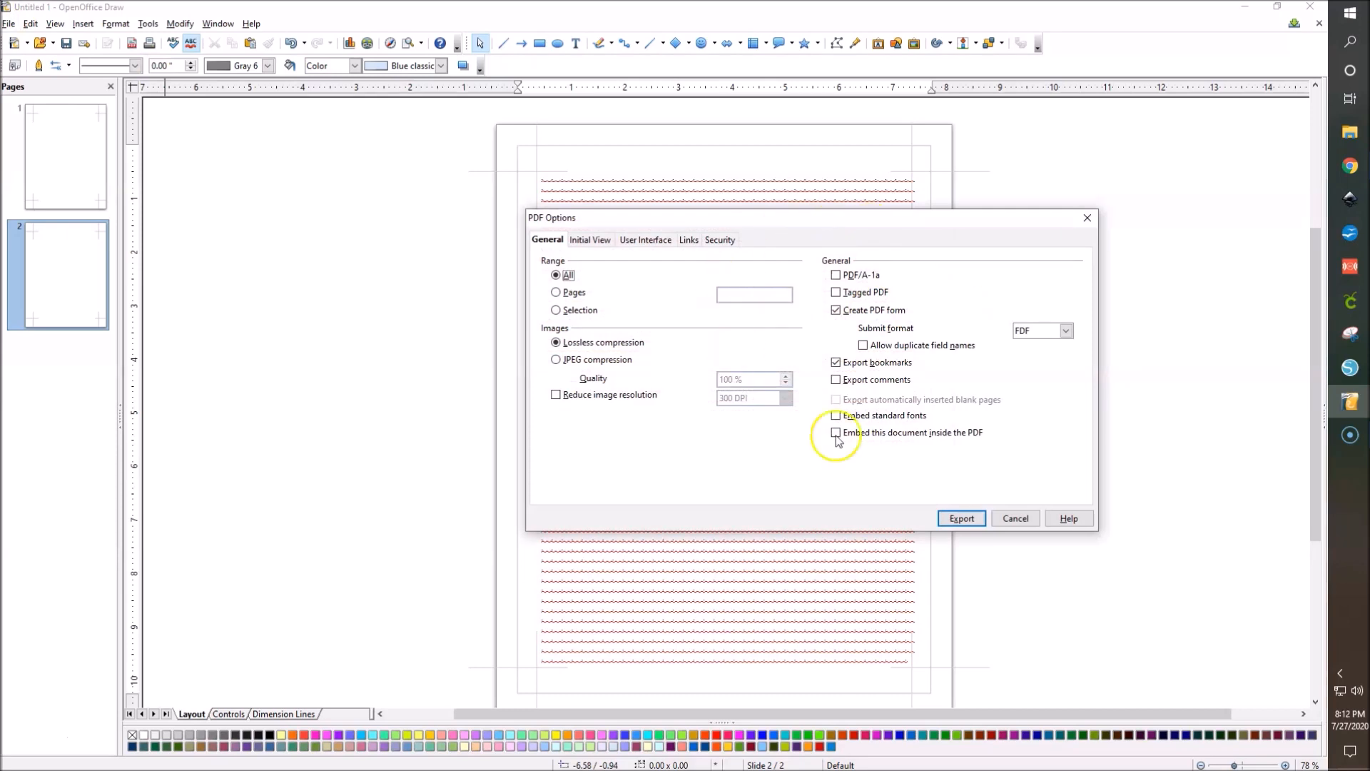
left_click(962, 518)
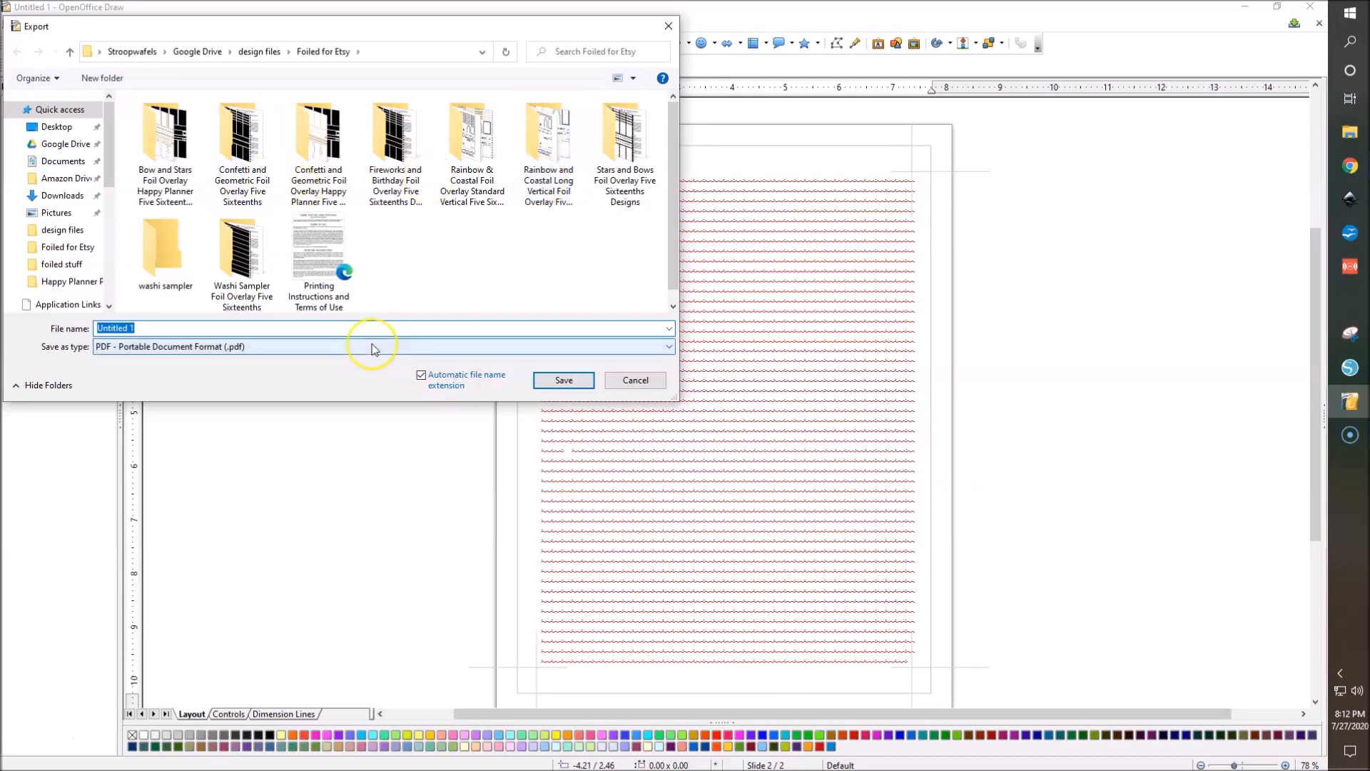
type("dot grid classic size")
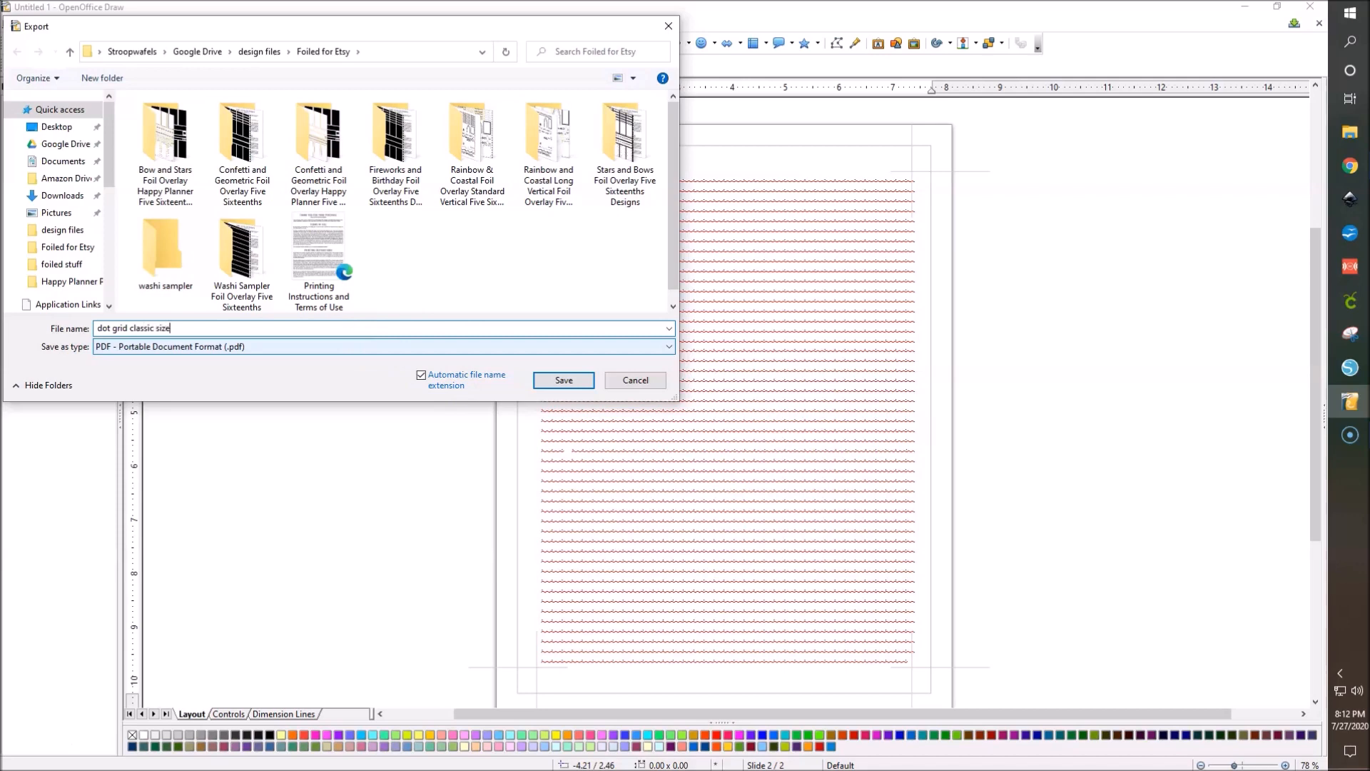
key("Return")
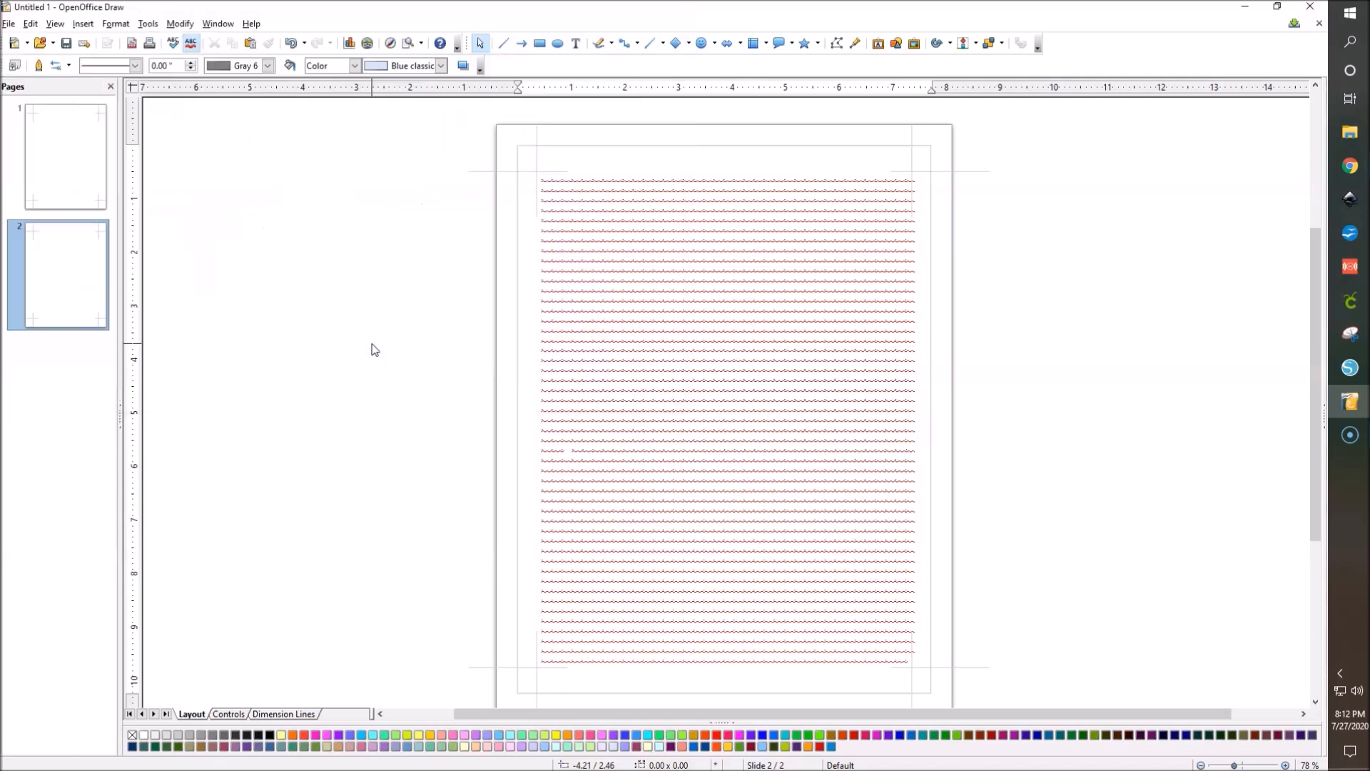
Step: Save the drawing in ODF Drawing (.odg) format as "dot grid classic size" in the Foiled for Etsy folder
left_click(9, 24)
left_click(62, 152)
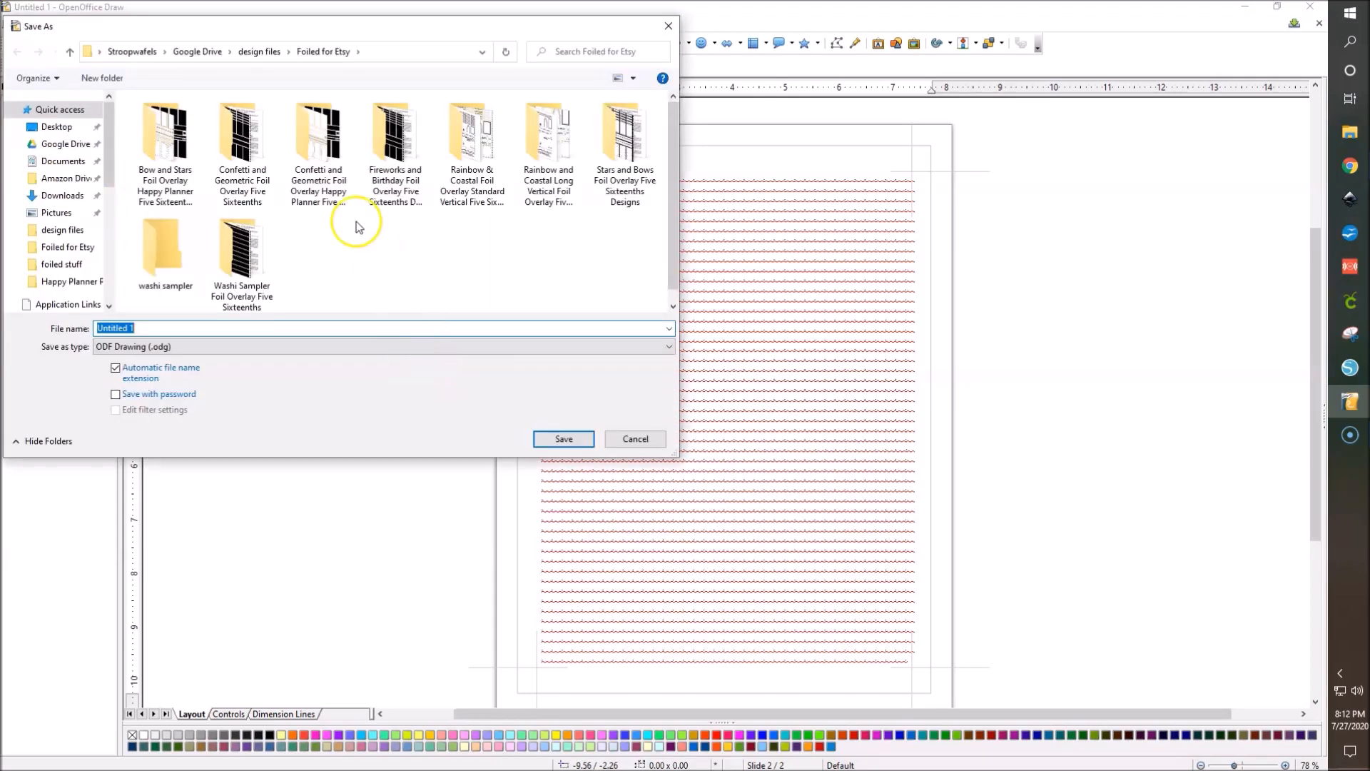
type("dot g")
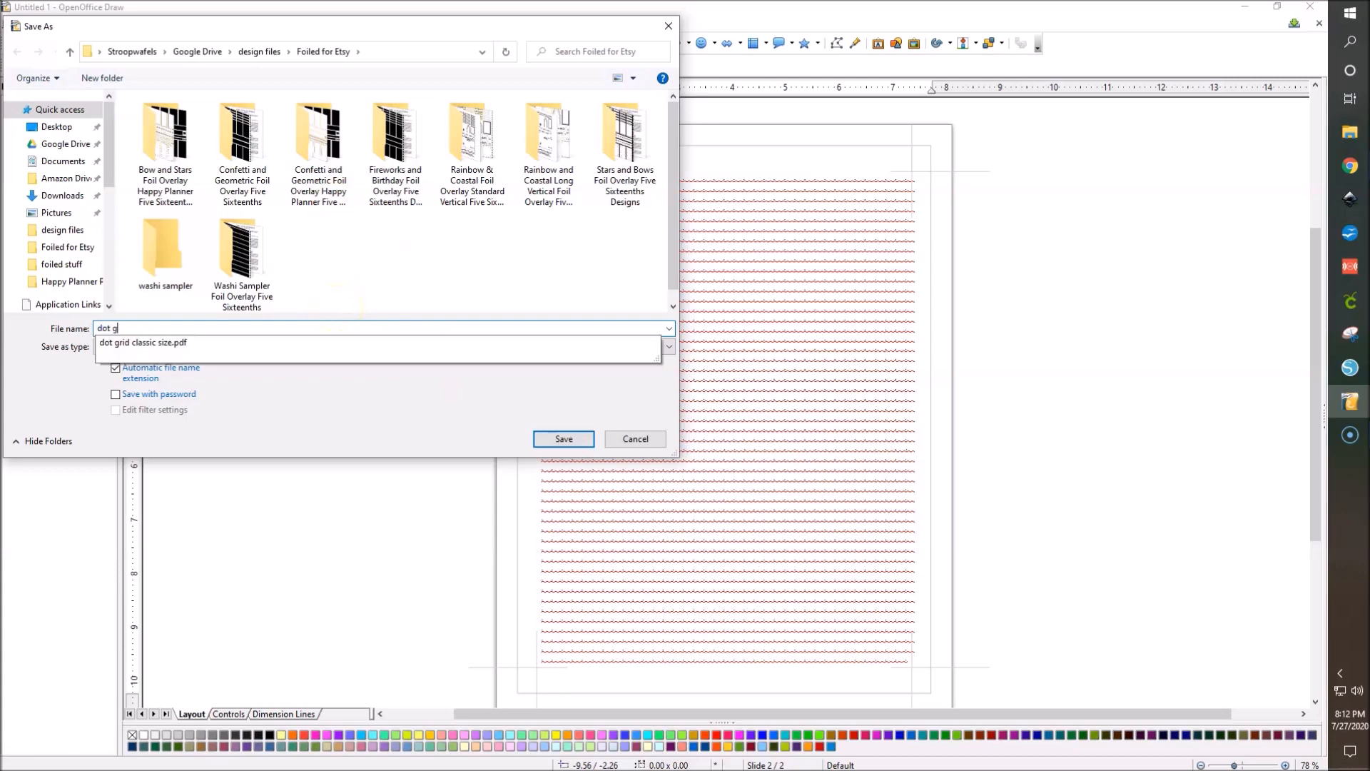
type("trid")
key("BackSpace")
type("rid classic")
type("size")
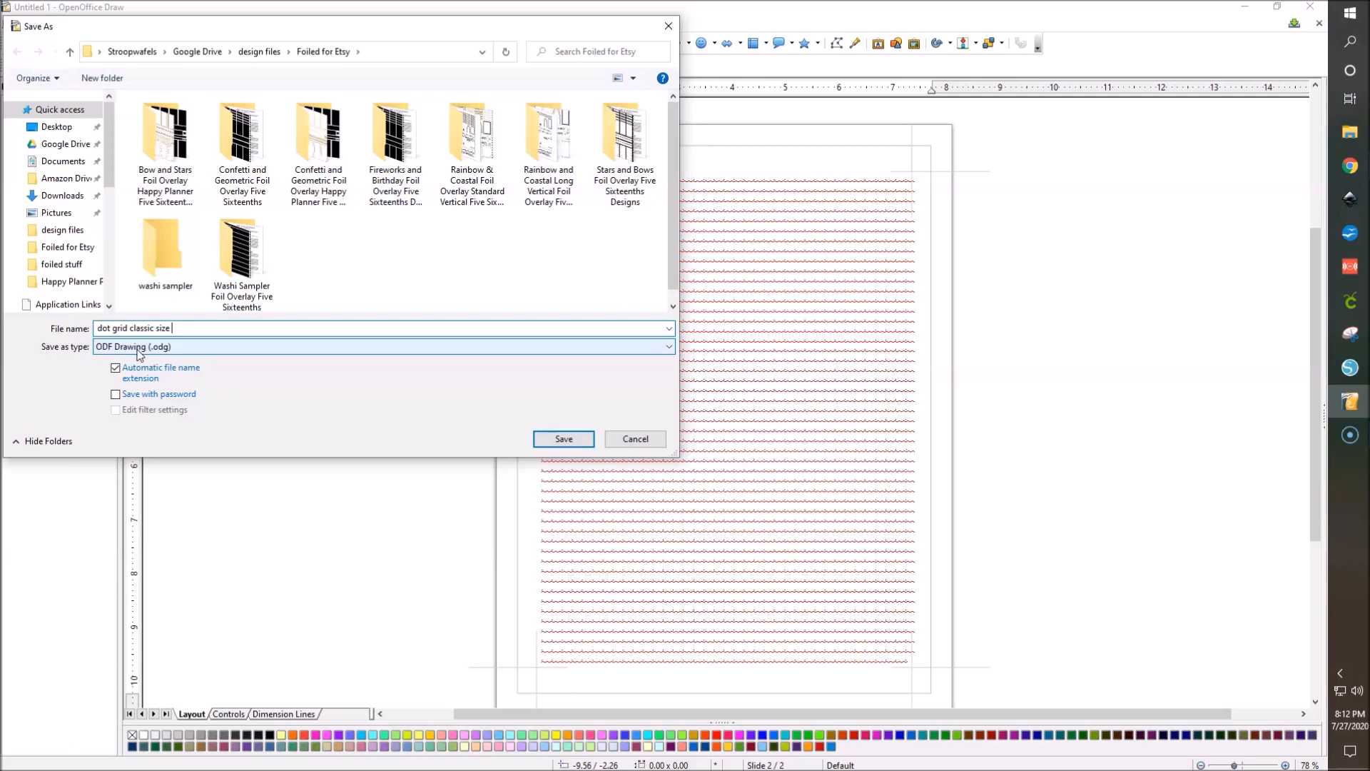
left_click(560, 437)
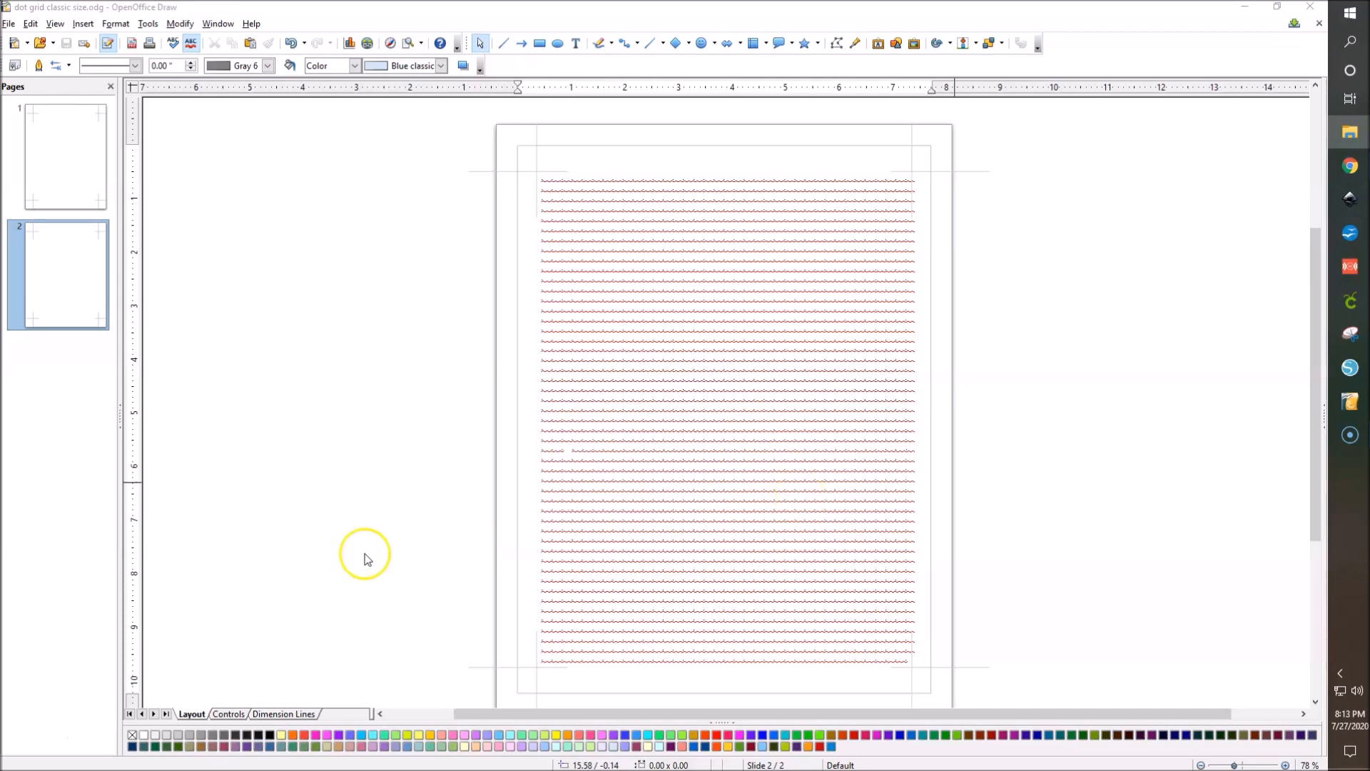
Step: Examine the dot spacing and corner guides of the exported PDF in Adobe Acrobat Reader
left_click_drag(1210, 49, 703, 40)
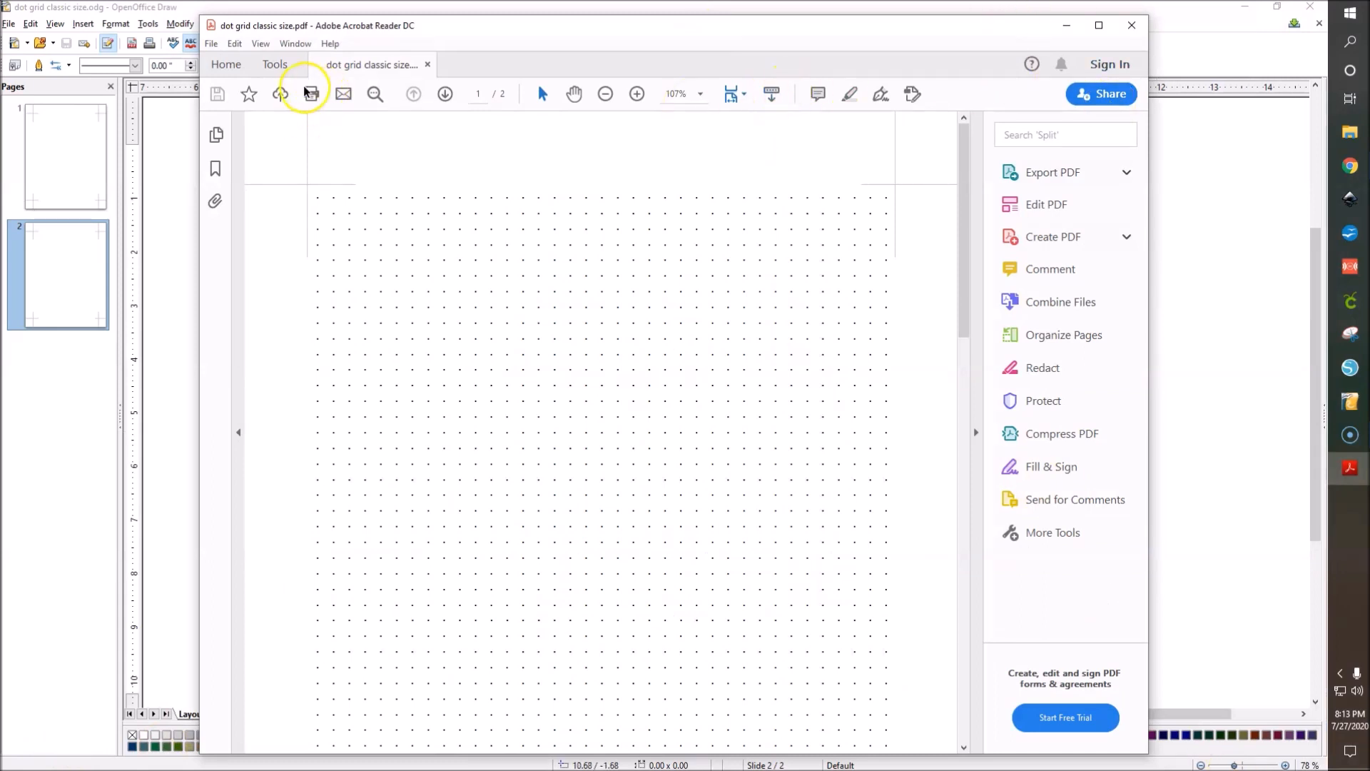
left_click(604, 93)
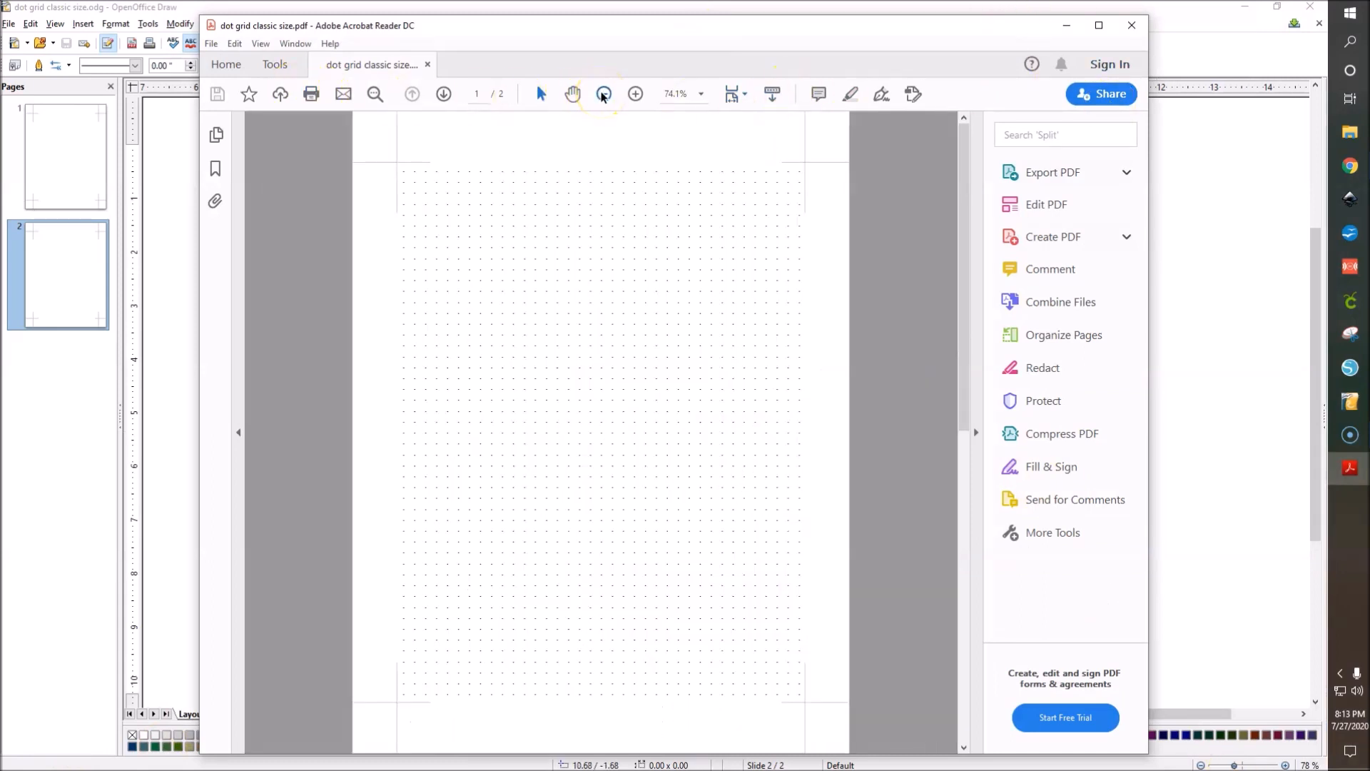
left_click(604, 94)
scroll(759, 423, "down", 4)
scroll(758, 422, "up", 3)
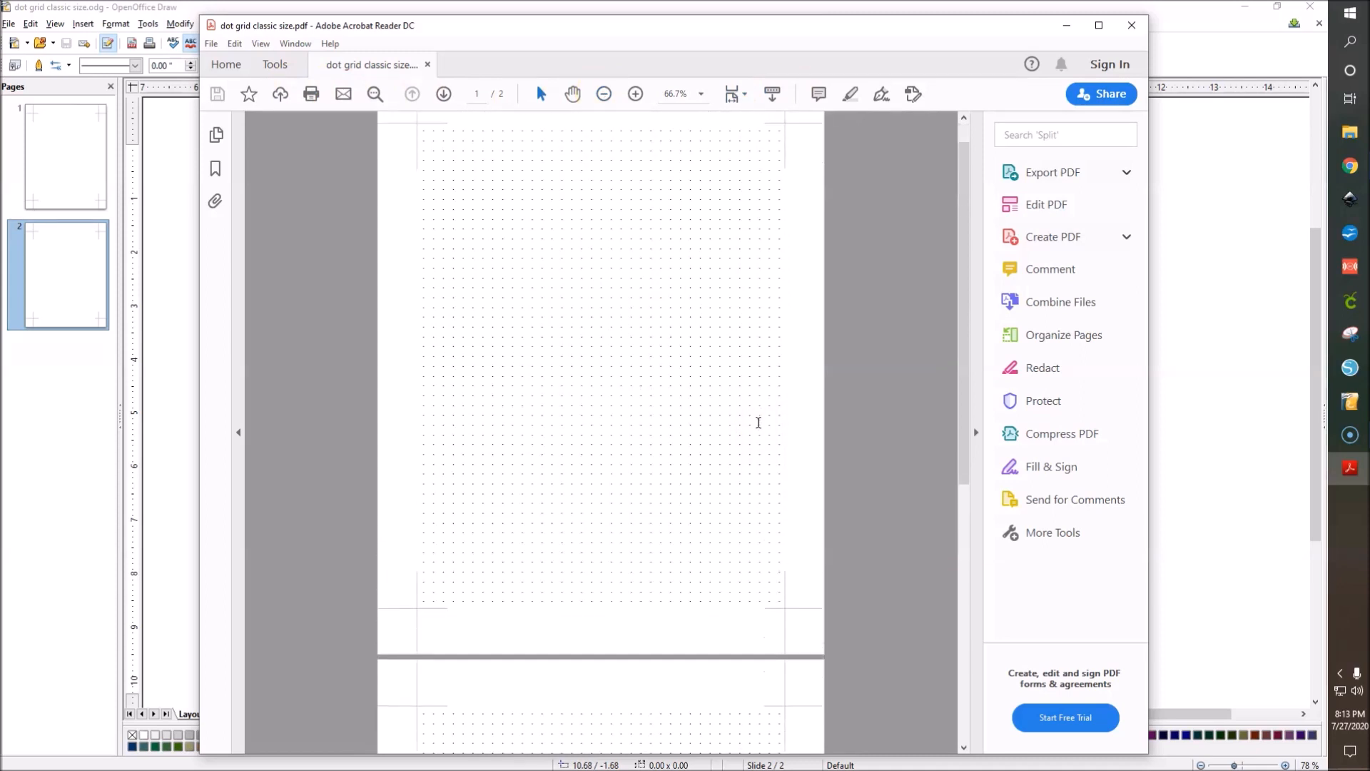
scroll(690, 399, "up", 1)
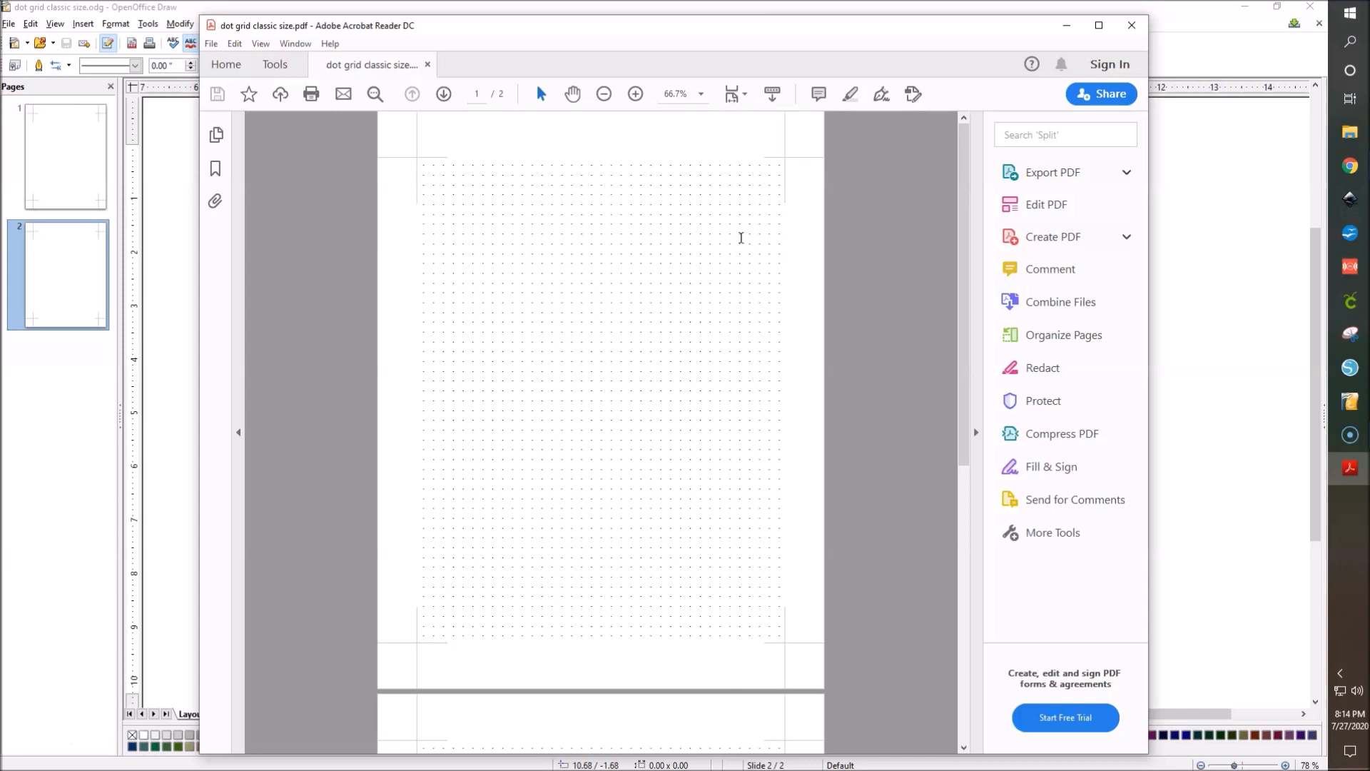
left_click(544, 486)
Step: Switch to OpenOffice Draw, select all the periods in page 2's text frame, and review the available gray font colors
left_click(174, 434)
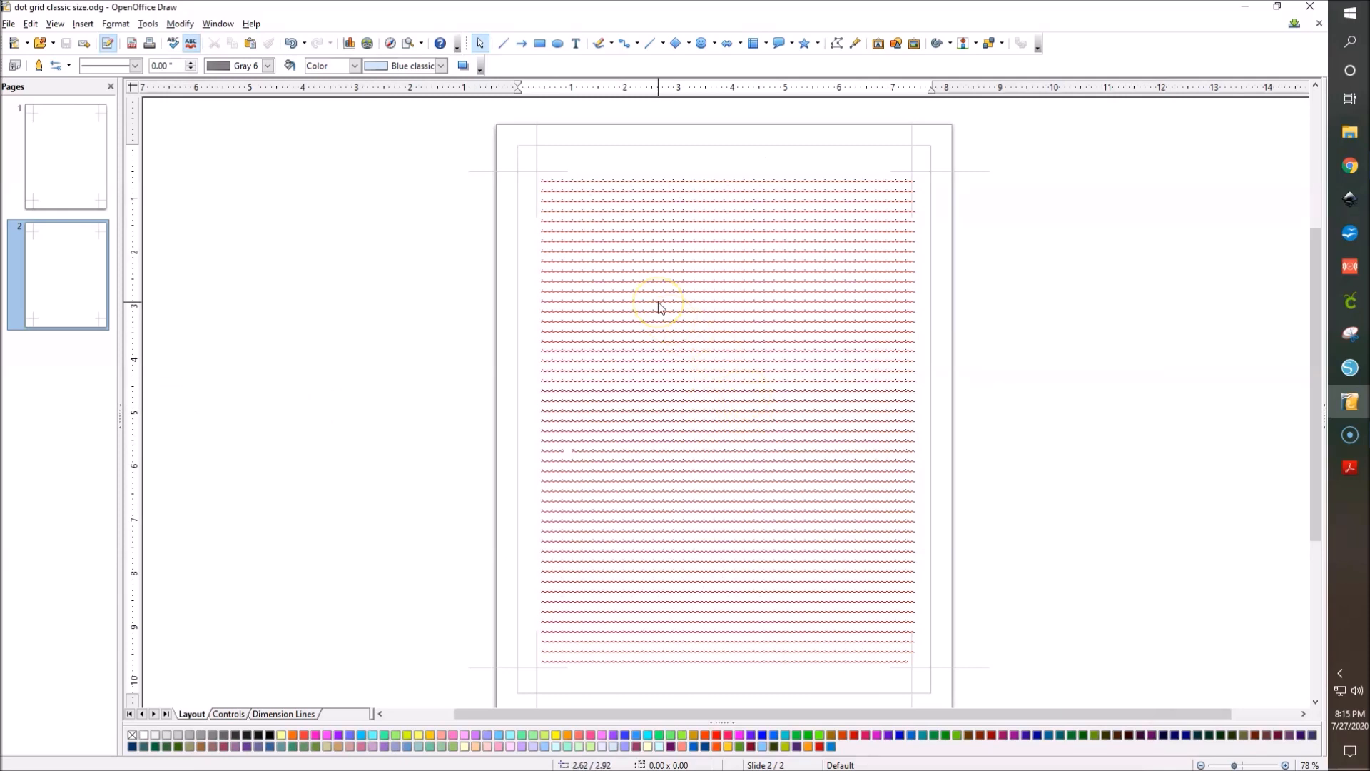
left_click(577, 184)
left_click(568, 179)
key("ctrl+a")
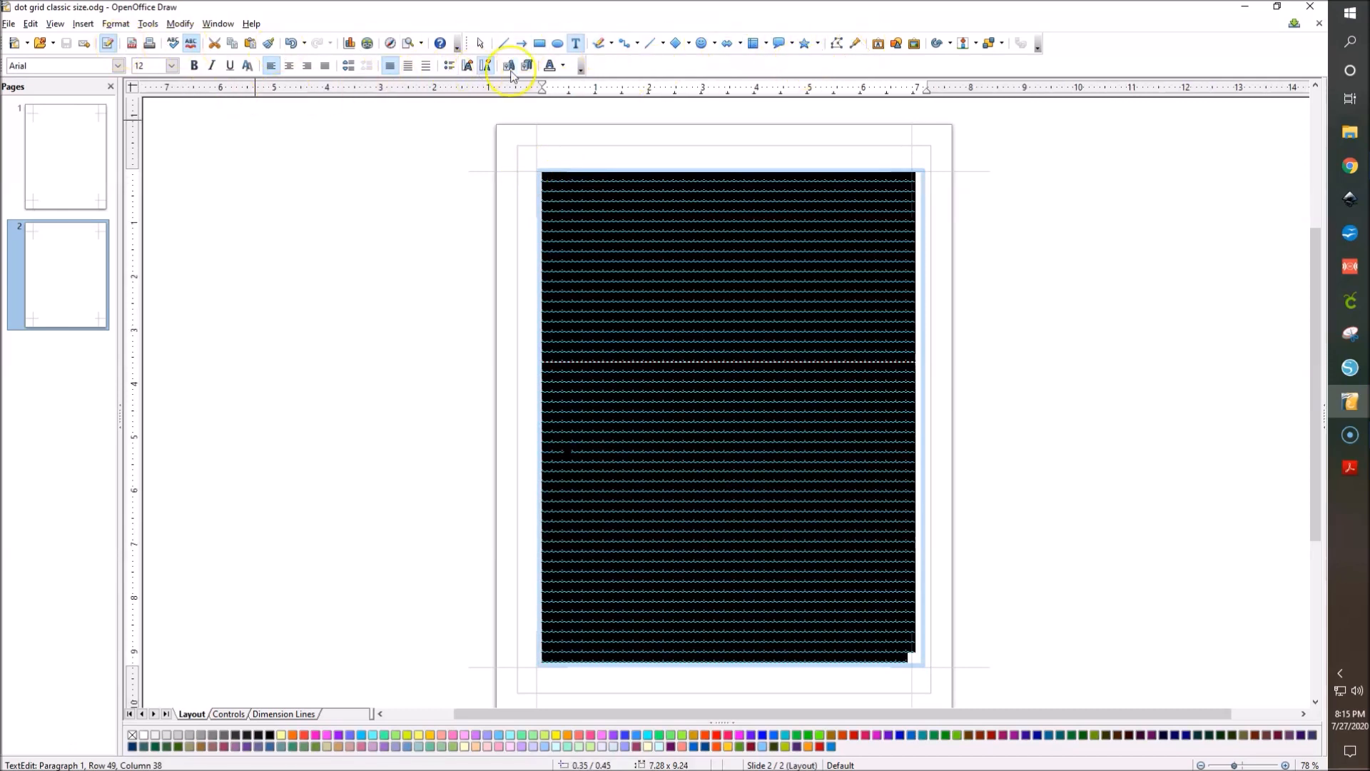
left_click(563, 65)
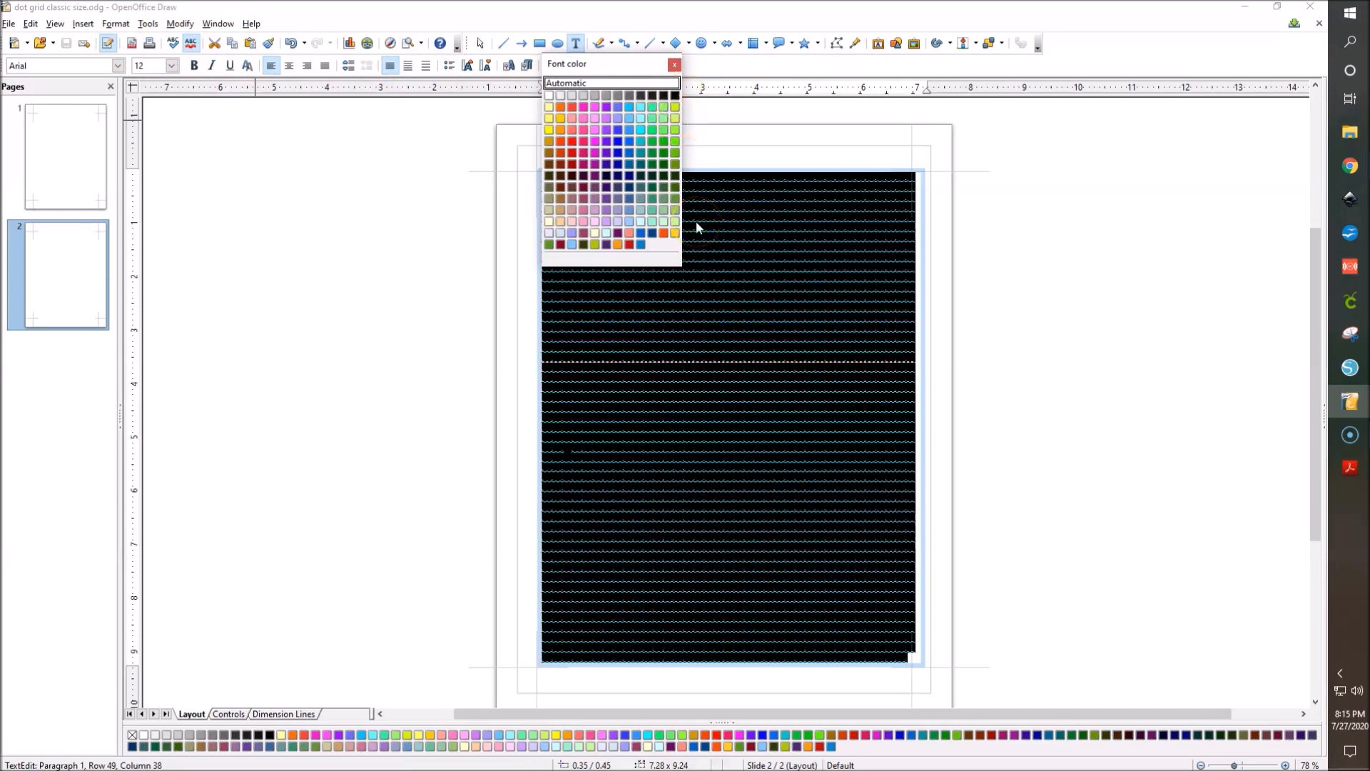
left_click(596, 235)
left_click(631, 97)
left_click(618, 99)
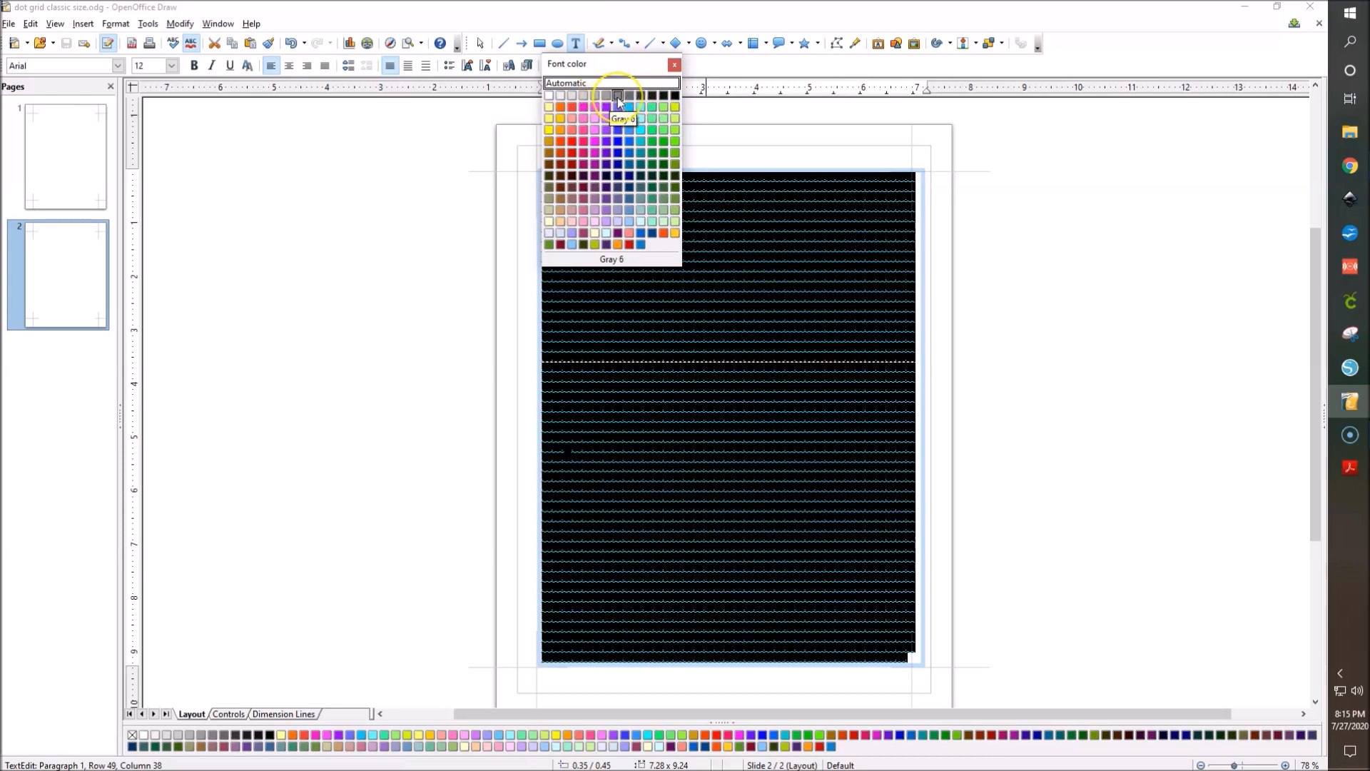
left_click(651, 97)
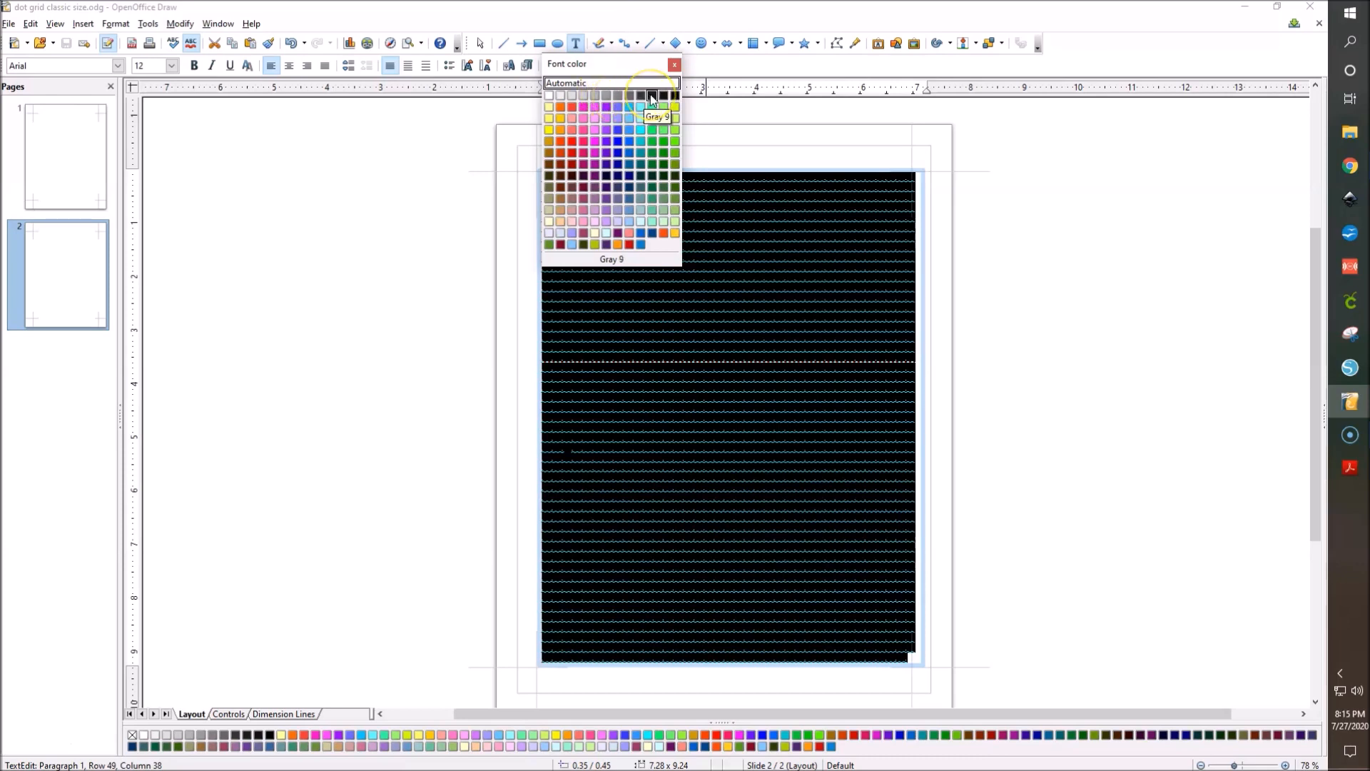
left_click(656, 97)
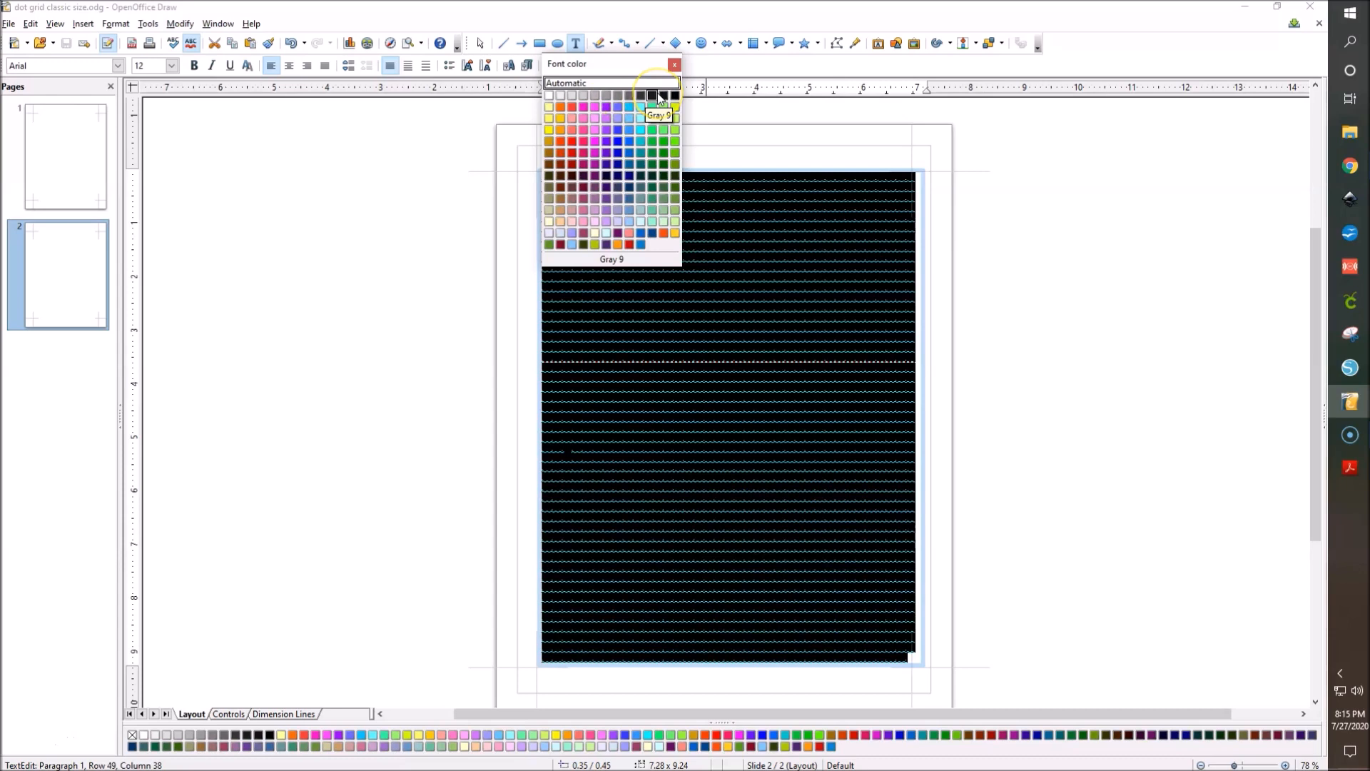
left_click(413, 400)
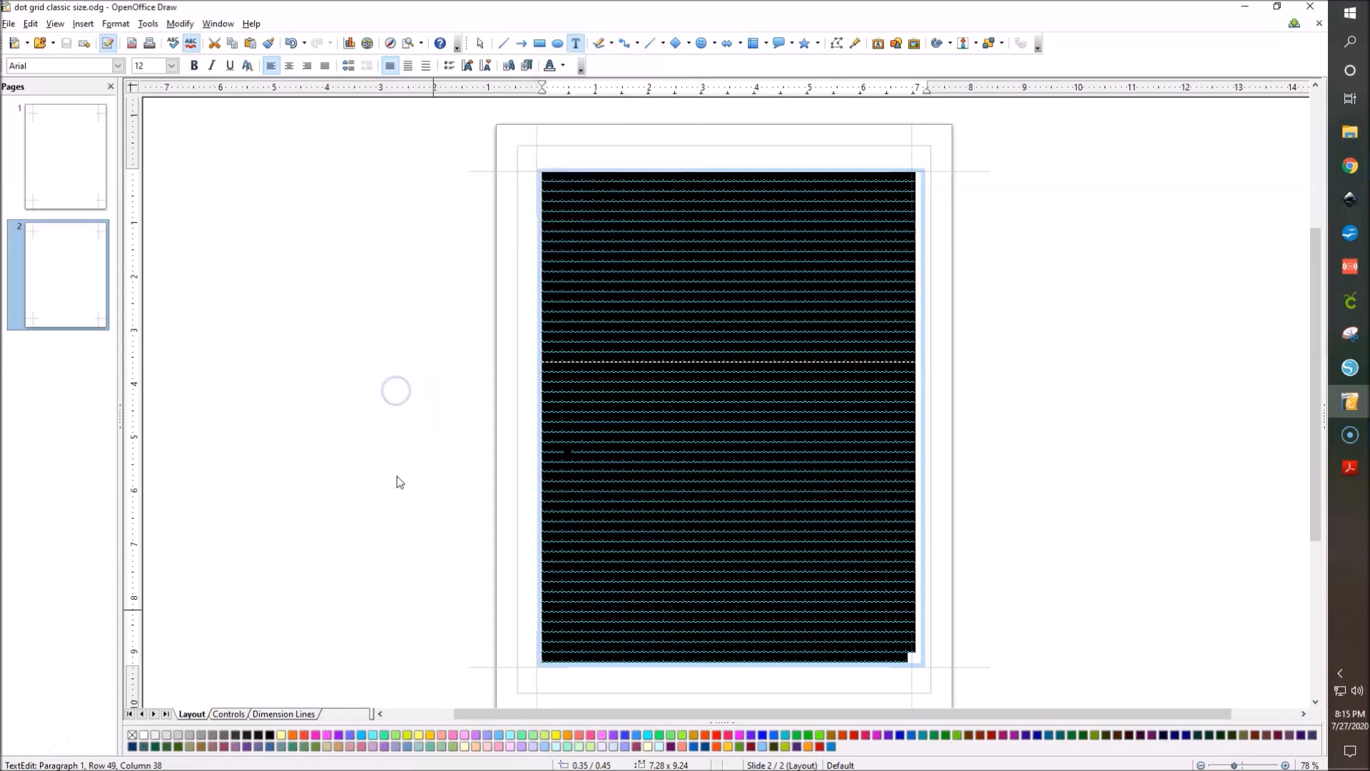
Step: Switch to Adobe Acrobat Reader and examine the dots beside the upper-left corner guide on page 1 of the PDF
left_click(1349, 466)
left_click(421, 208)
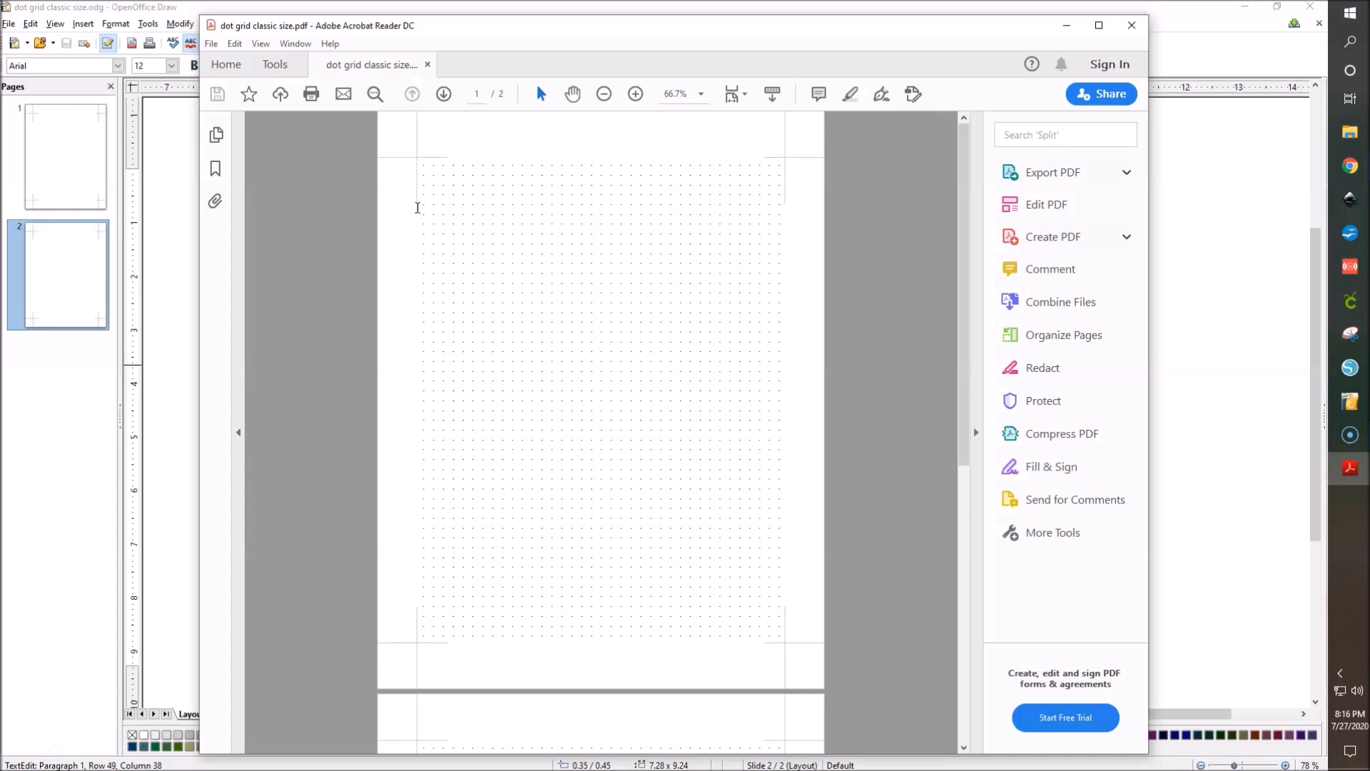
left_click(407, 219)
left_click(438, 193)
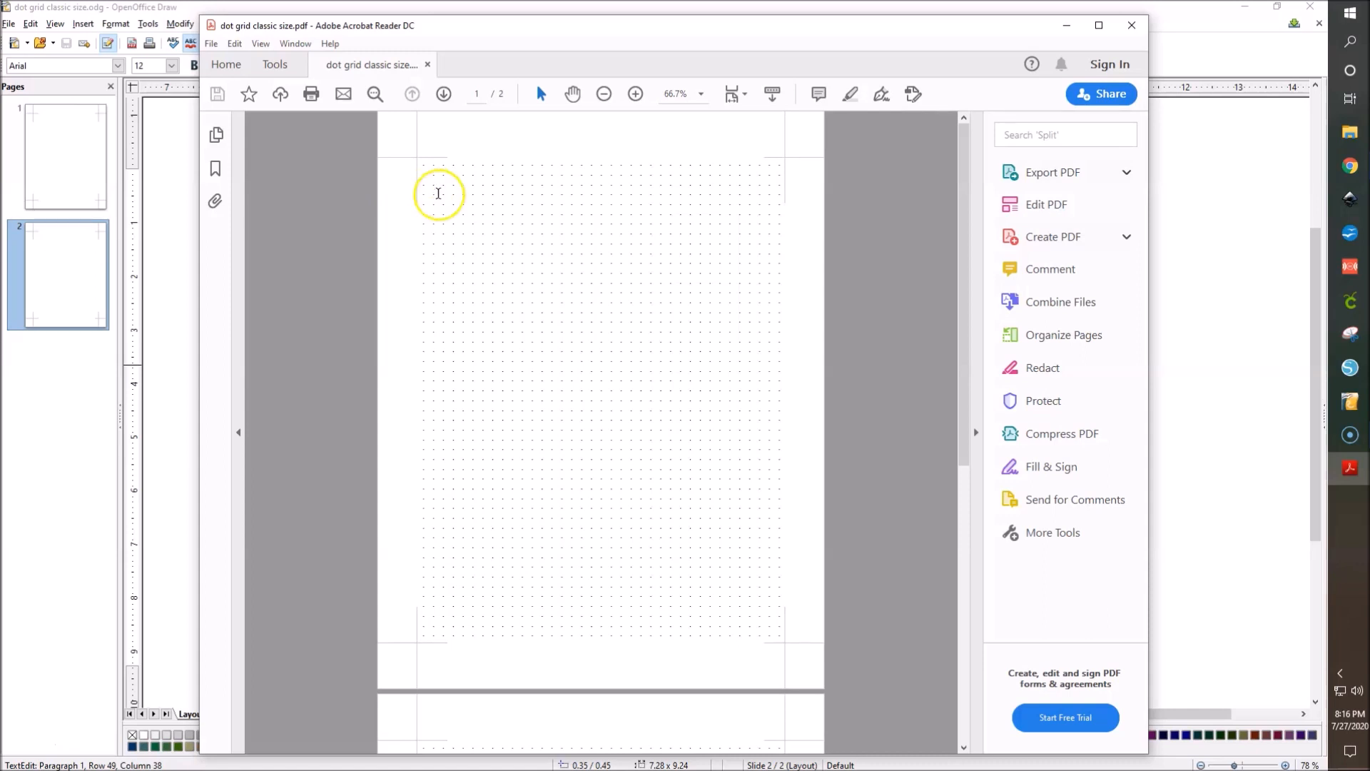